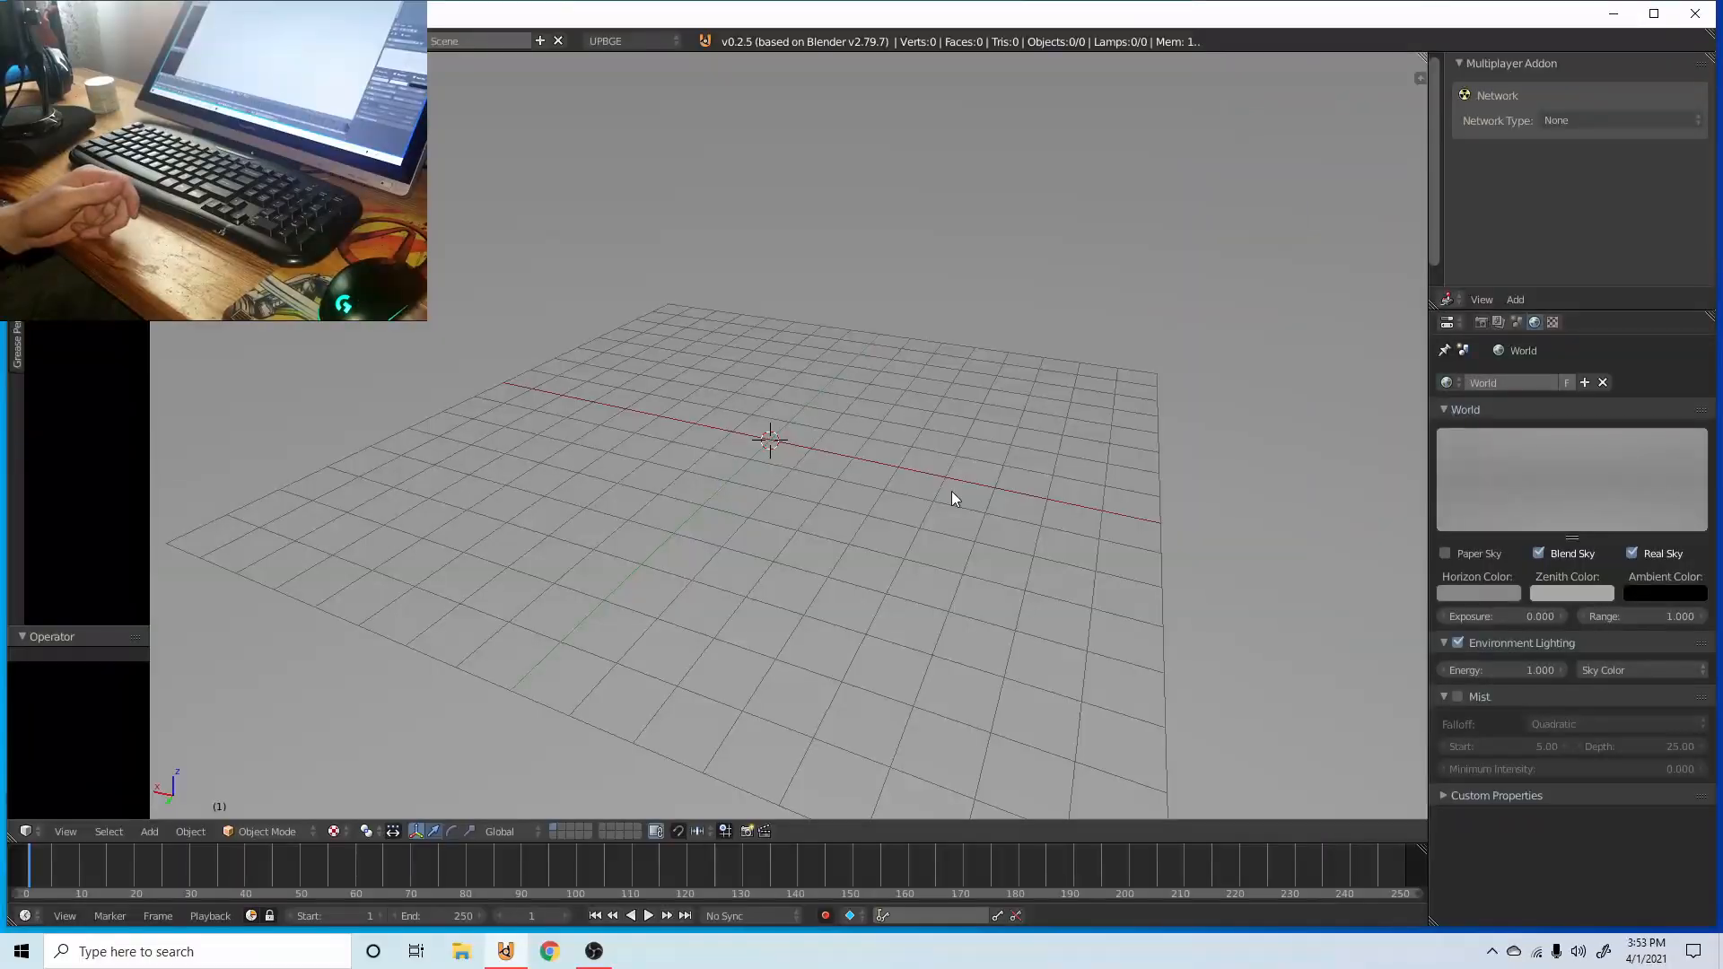
- Add a cube at the scene origin and raise it about 1.03 units along Z
{"action": "key", "text": "shift+a"}
{"action": "mouse_move", "coordinate": [677, 379]}
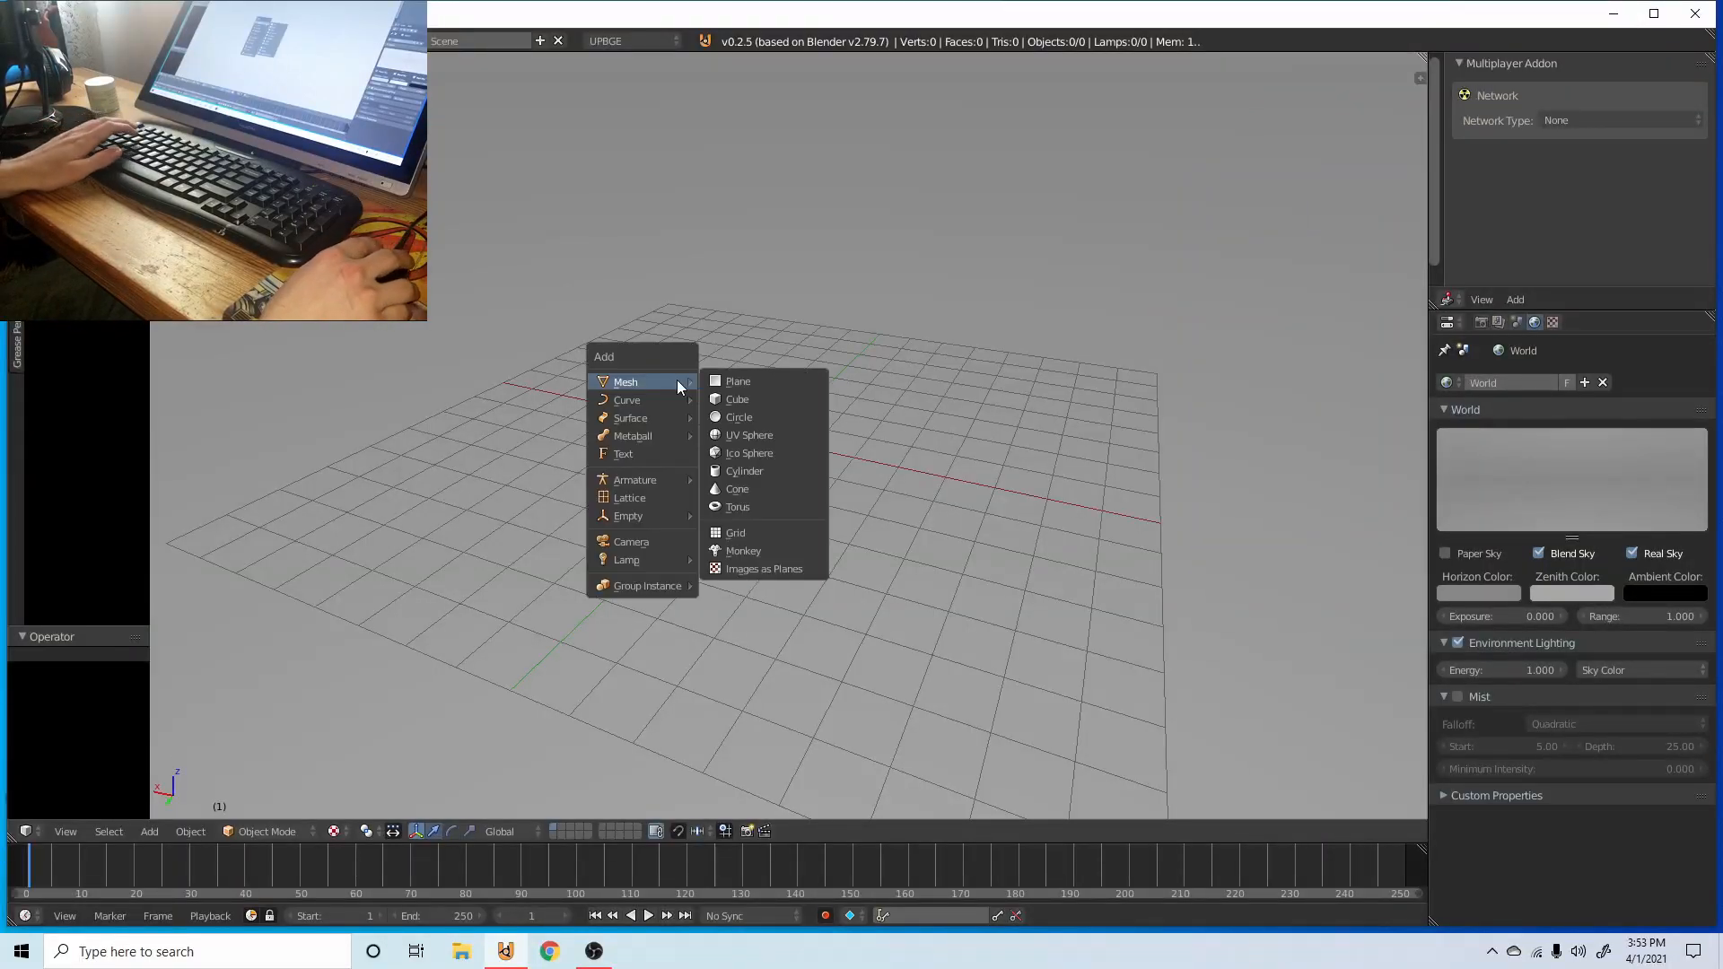
{"action": "left_click", "coordinate": [767, 393]}
{"action": "scroll", "coordinate": [734, 410], "scroll_direction": "up", "scroll_amount": 4}
{"action": "mouse_move", "coordinate": [735, 410]}
{"action": "middle_mouse_down"}
{"action": "mouse_move", "coordinate": [910, 389]}
{"action": "mouse_move", "coordinate": [675, 353]}
{"action": "mouse_move", "coordinate": [741, 388]}
{"action": "middle_mouse_up"}
{"action": "scroll", "coordinate": [910, 390], "scroll_direction": "up", "scroll_amount": 4}
{"action": "scroll", "coordinate": [740, 387], "scroll_direction": "down", "scroll_amount": 3}
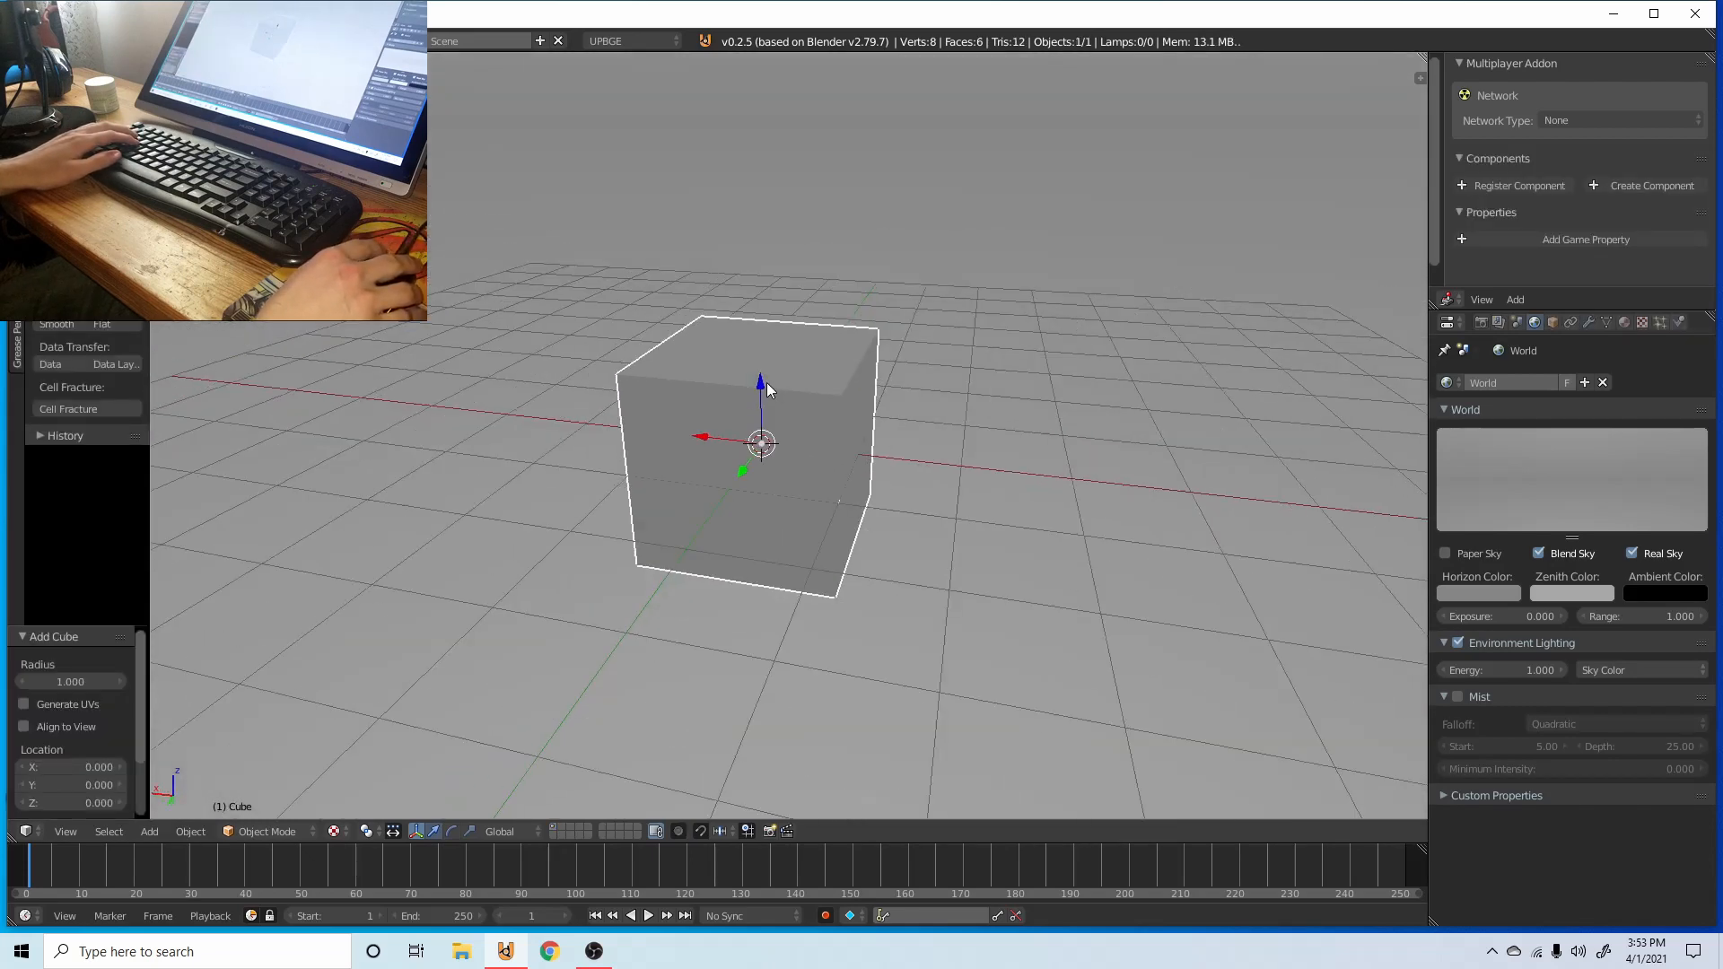
{"action": "left_click_drag", "start_coordinate": [767, 382], "coordinate": [777, 283]}
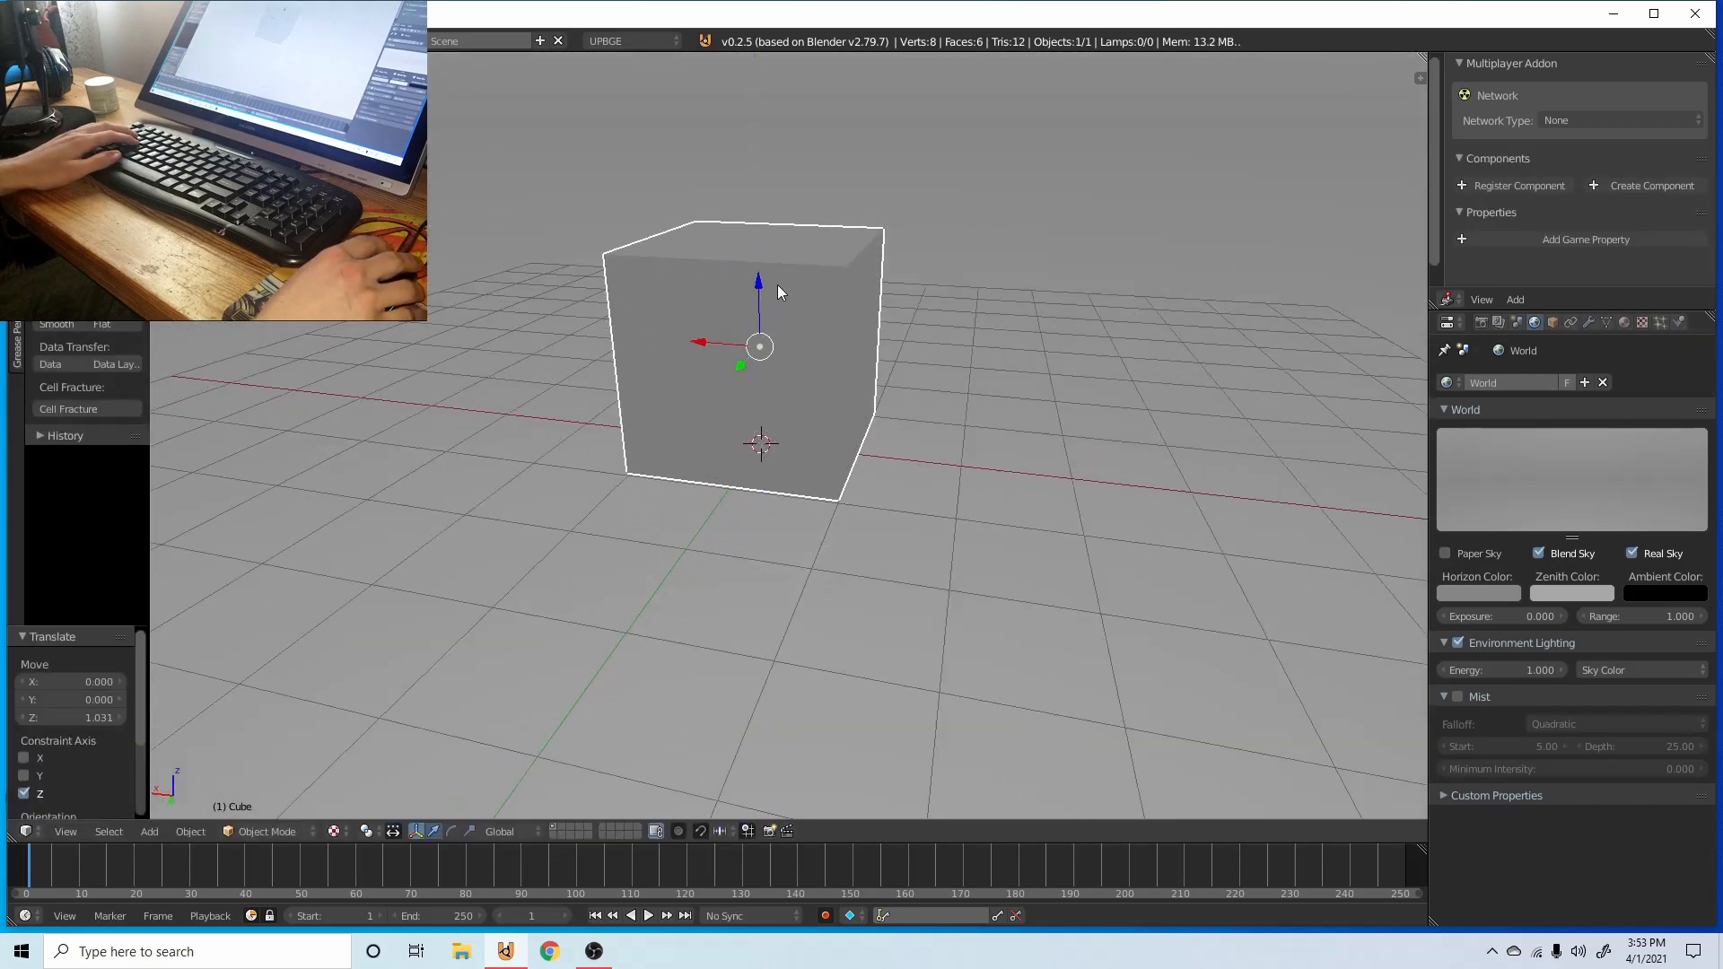
- Set the cube's physics type to Character
{"action": "left_click", "coordinate": [1681, 324]}
{"action": "left_click", "coordinate": [1588, 405]}
{"action": "left_click", "coordinate": [1595, 228]}
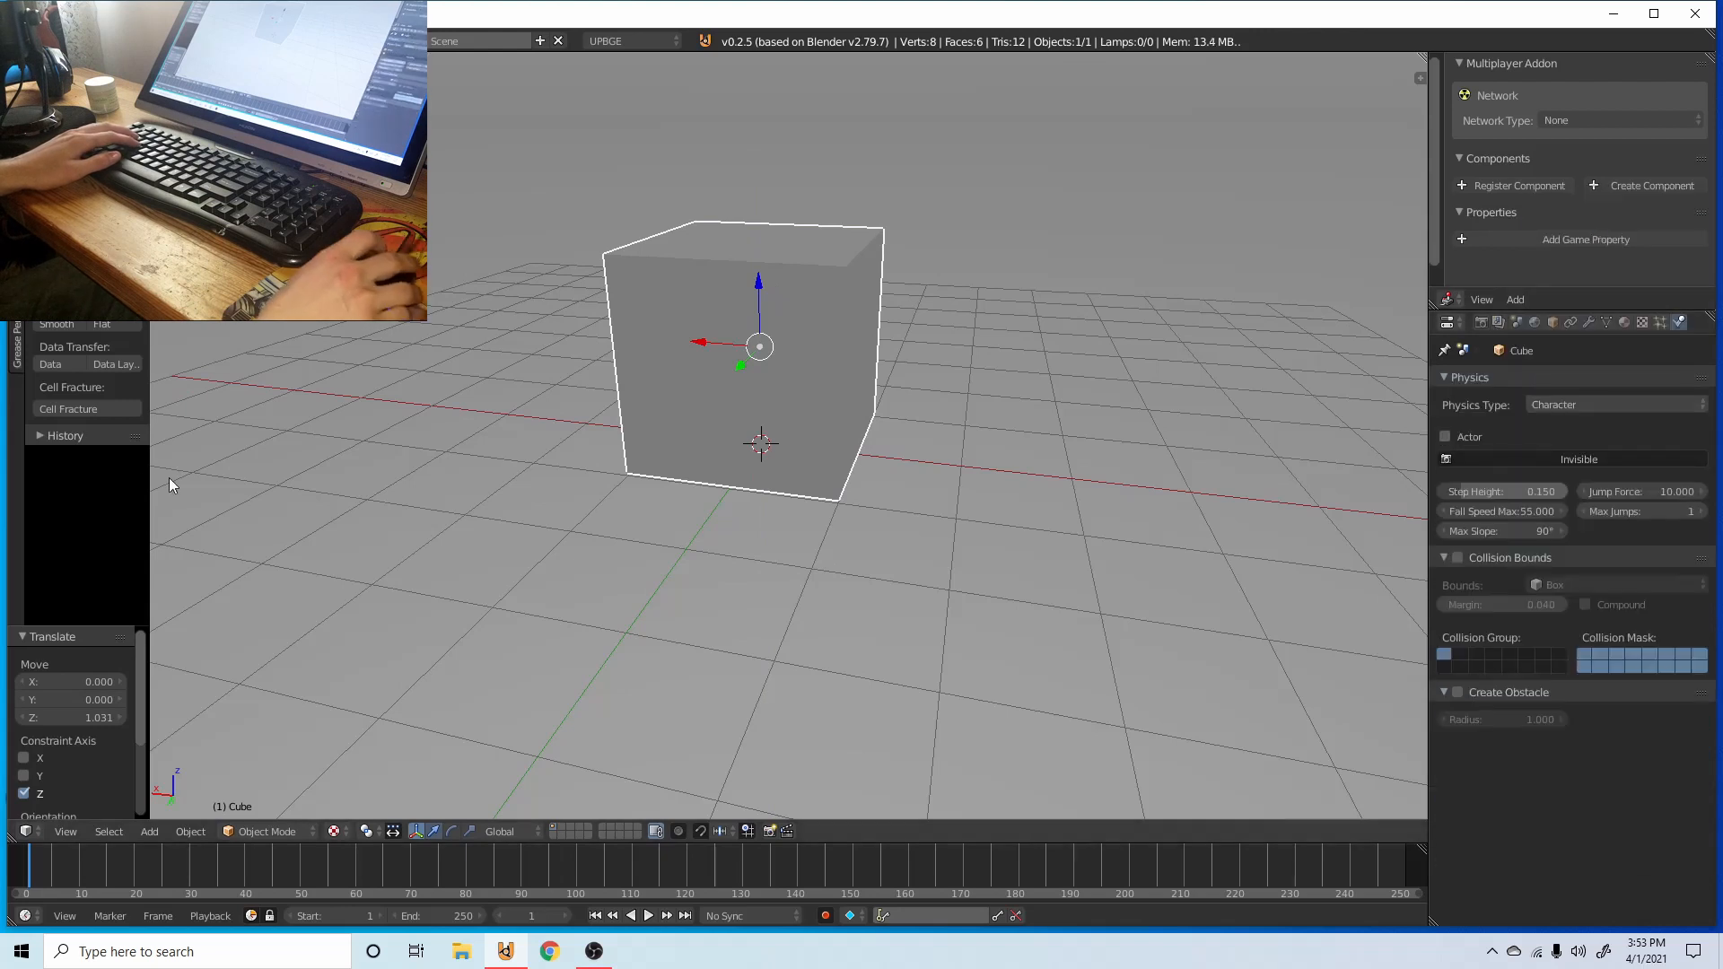
- Add a plane under the cube and scale it up by a factor of about 8.4 as a floor
{"action": "key", "text": "shift+a"}
{"action": "key", "text": "Escape"}
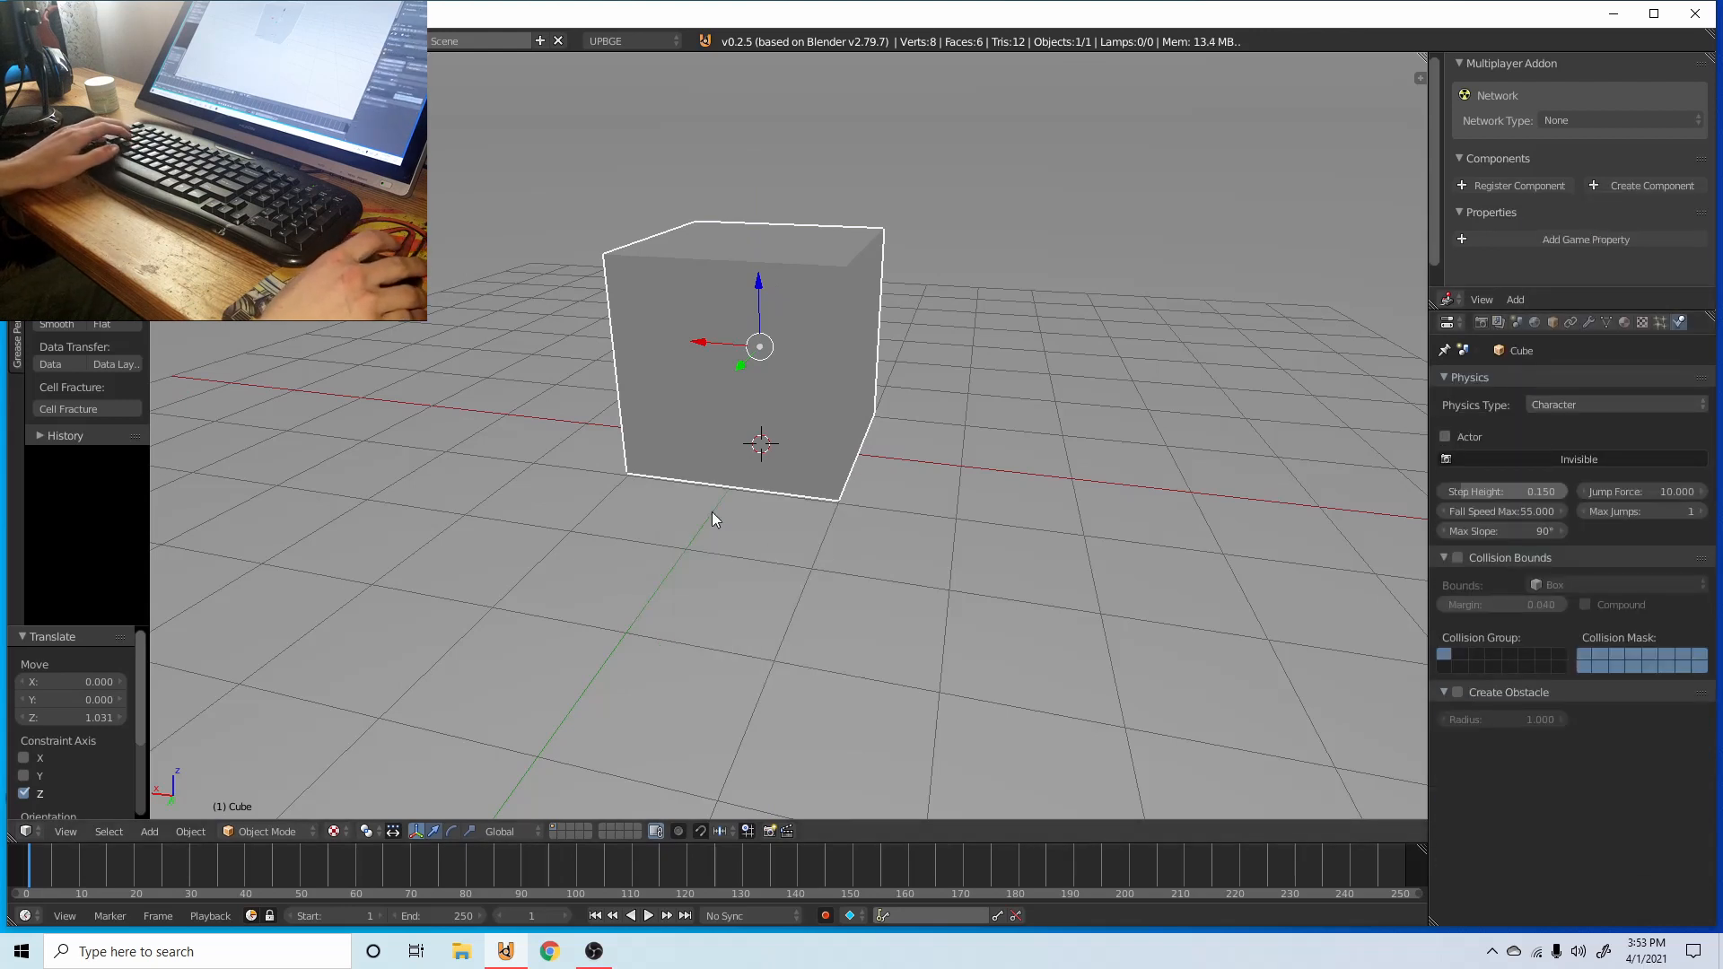
{"action": "key", "text": "shift+a"}
{"action": "mouse_move", "coordinate": [692, 499]}
{"action": "left_click", "coordinate": [751, 502]}
{"action": "key", "text": "s"}
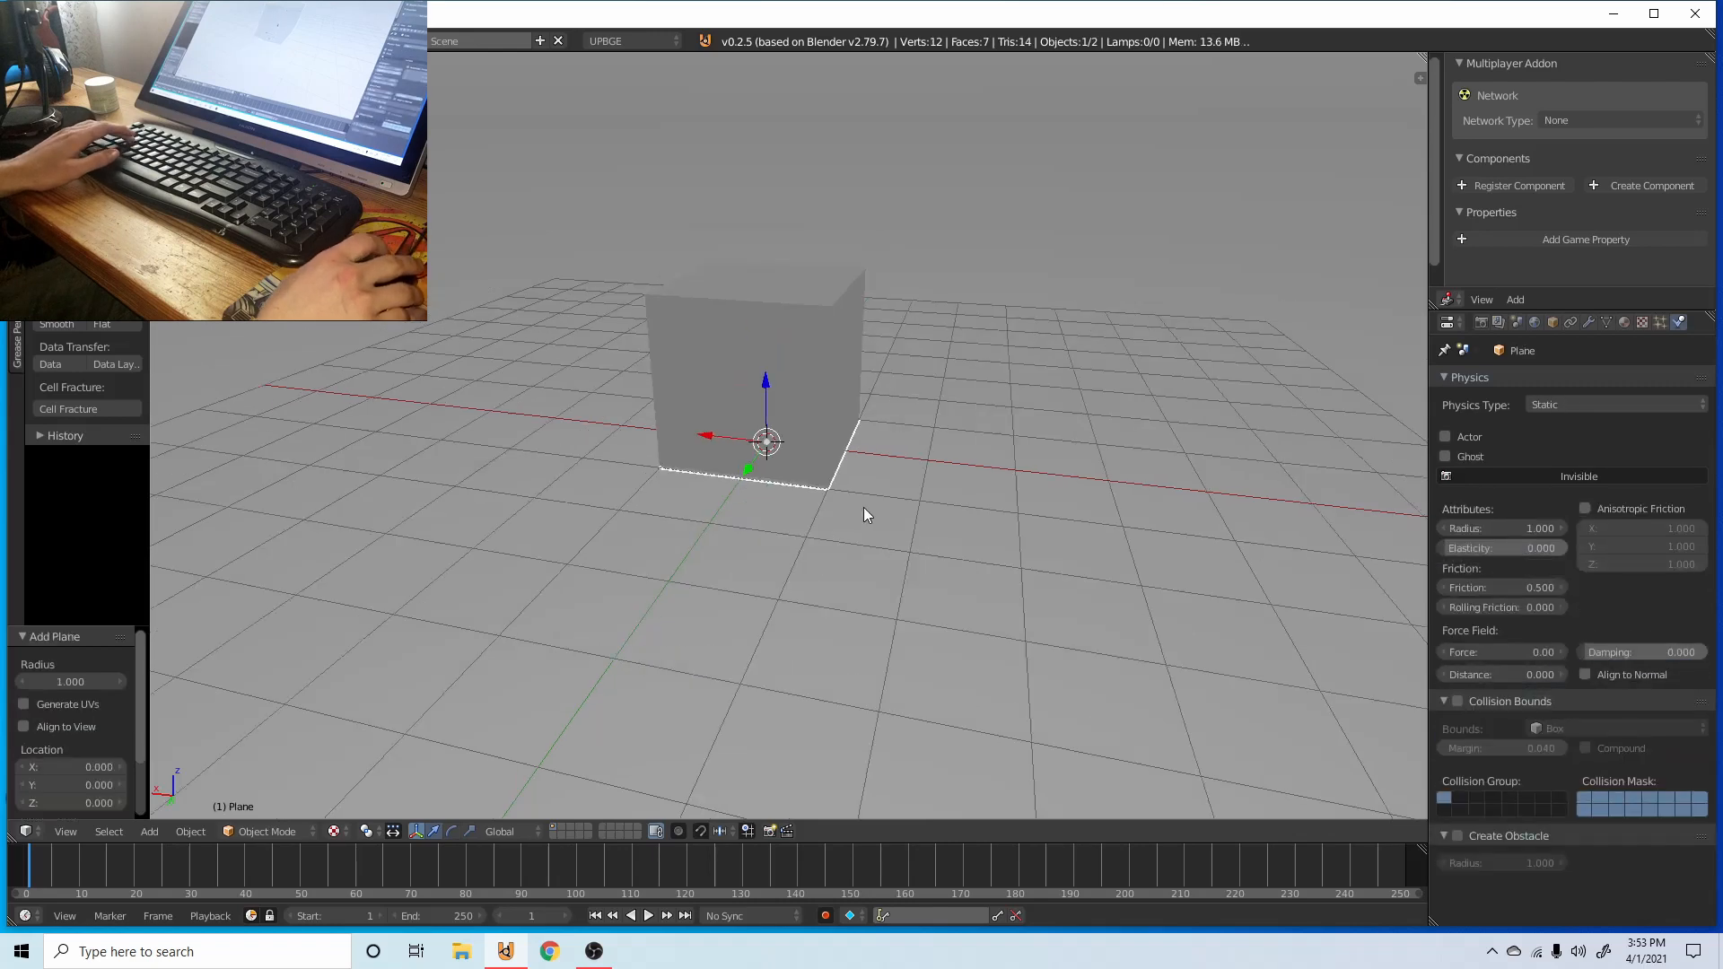
{"action": "left_click", "coordinate": [777, 508]}
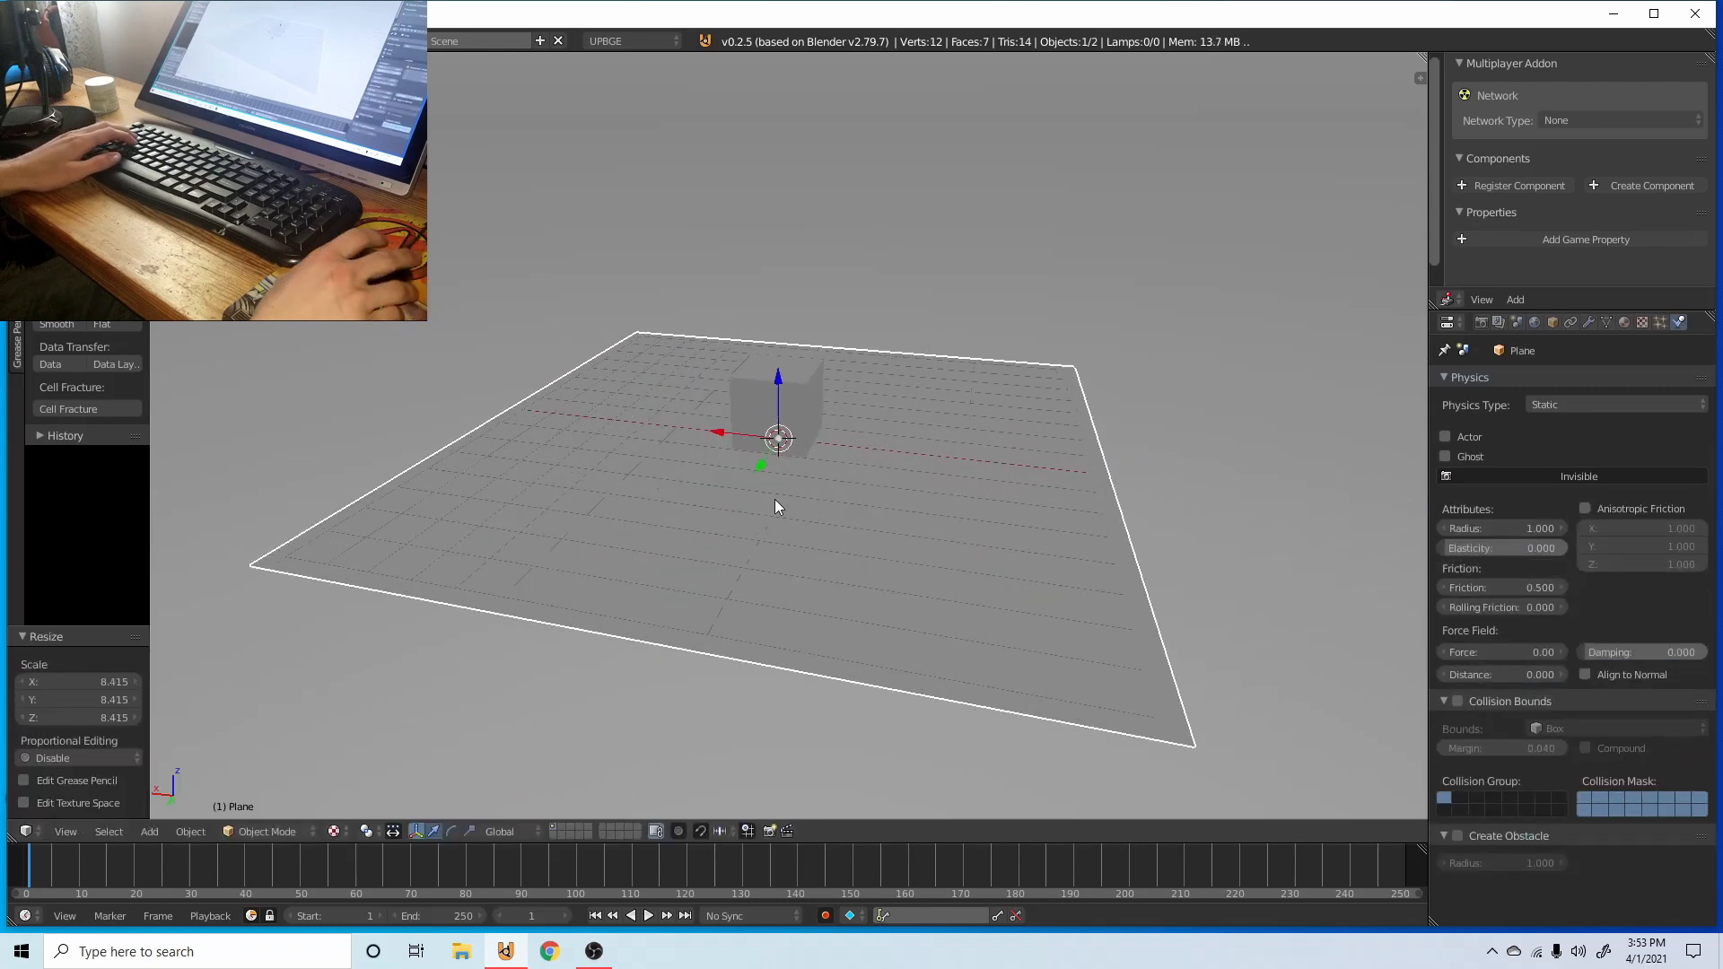
- Raise the cube about 0.18 units along Z so it sits clear of the plane
{"action": "right_click", "coordinate": [751, 384]}
{"action": "key", "text": "g"}
{"action": "key", "text": "z"}
{"action": "left_click", "coordinate": [852, 423]}
- Add a Point lamp and move it about 2.6 units along X, beside the cube
{"action": "key", "text": "shift+a"}
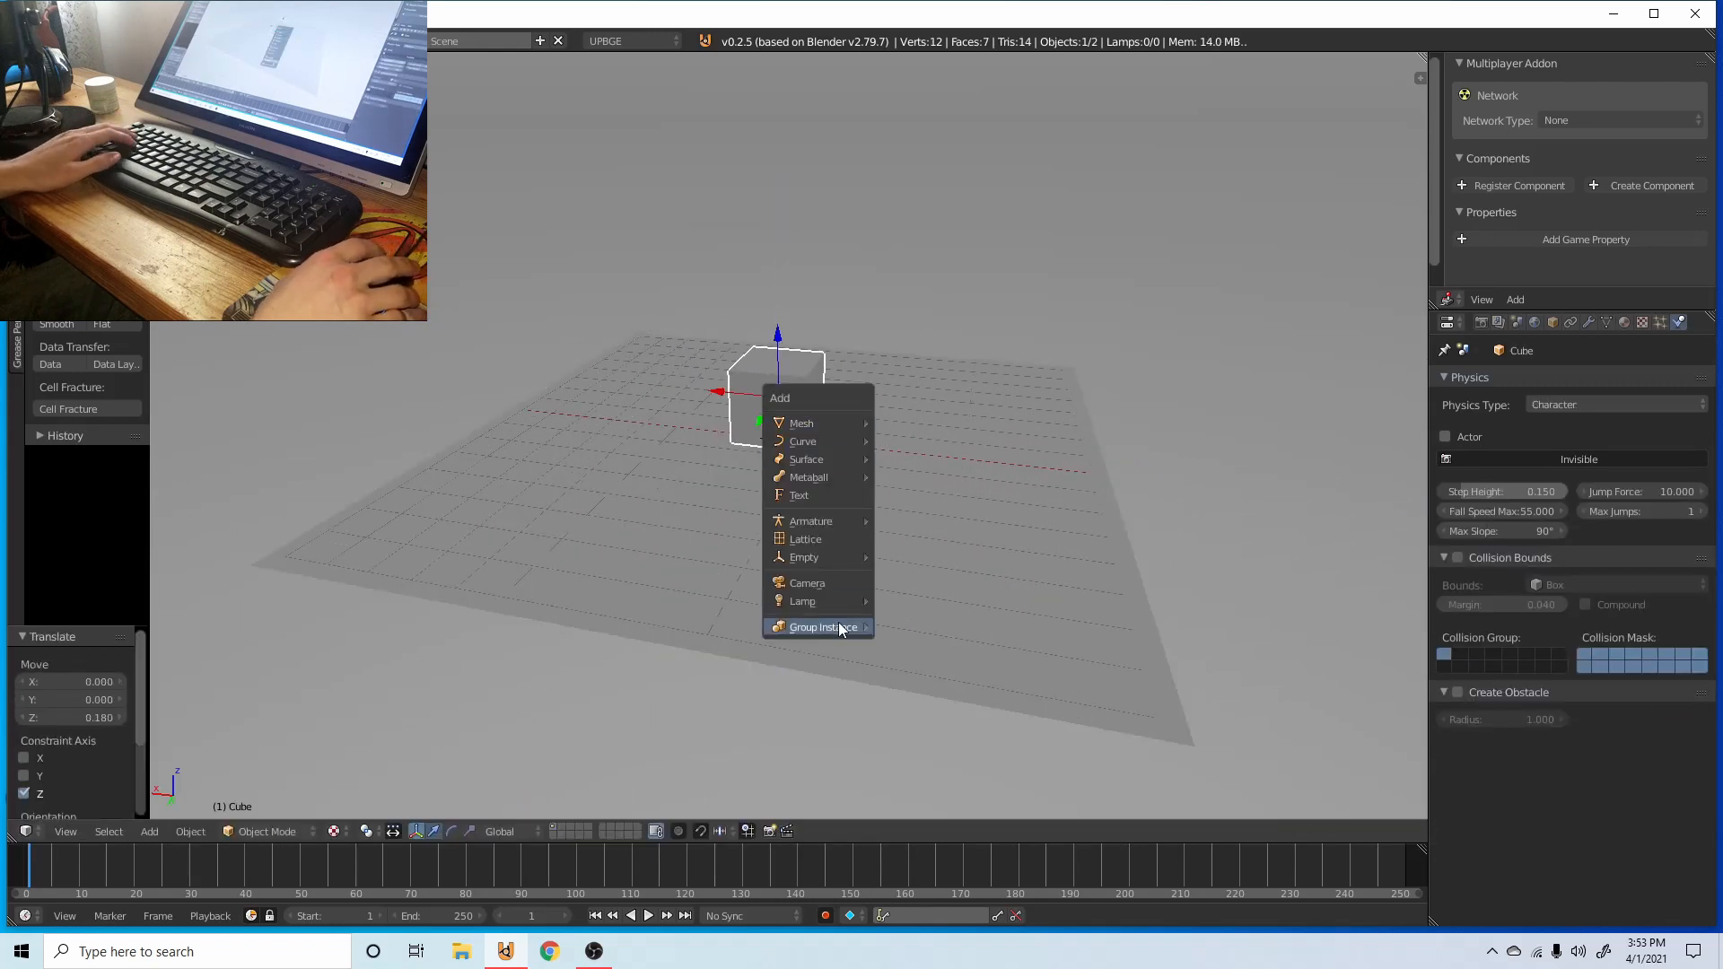
{"action": "mouse_move", "coordinate": [847, 603]}
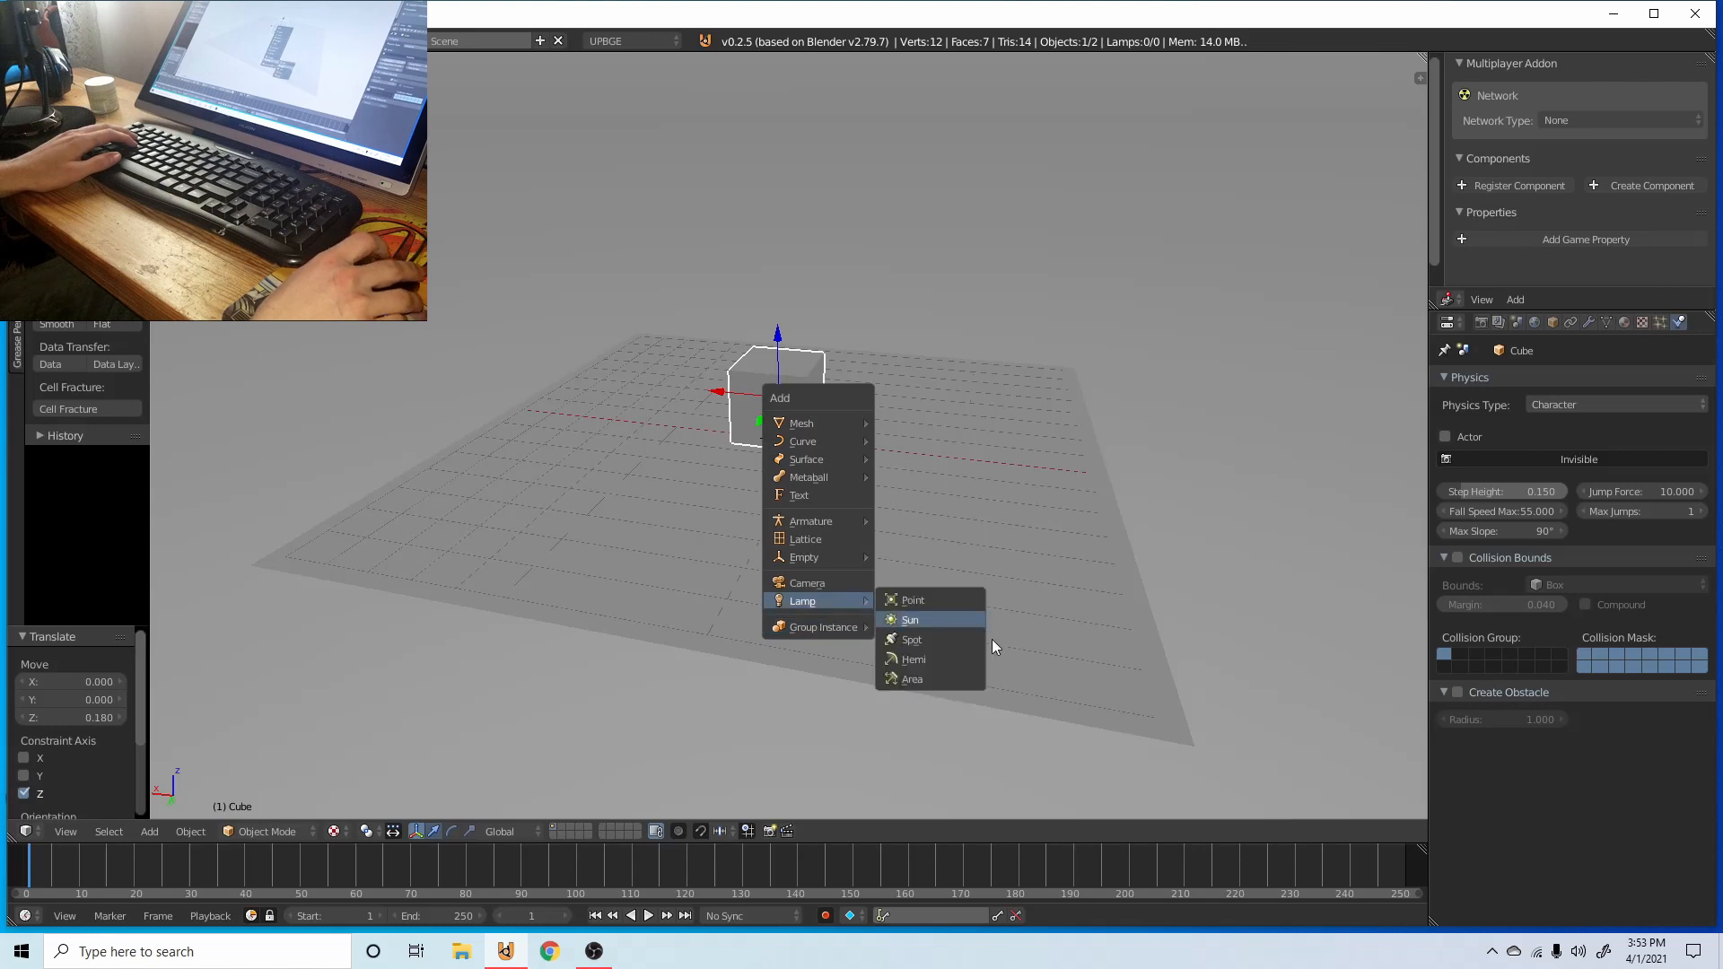
{"action": "left_click", "coordinate": [945, 598]}
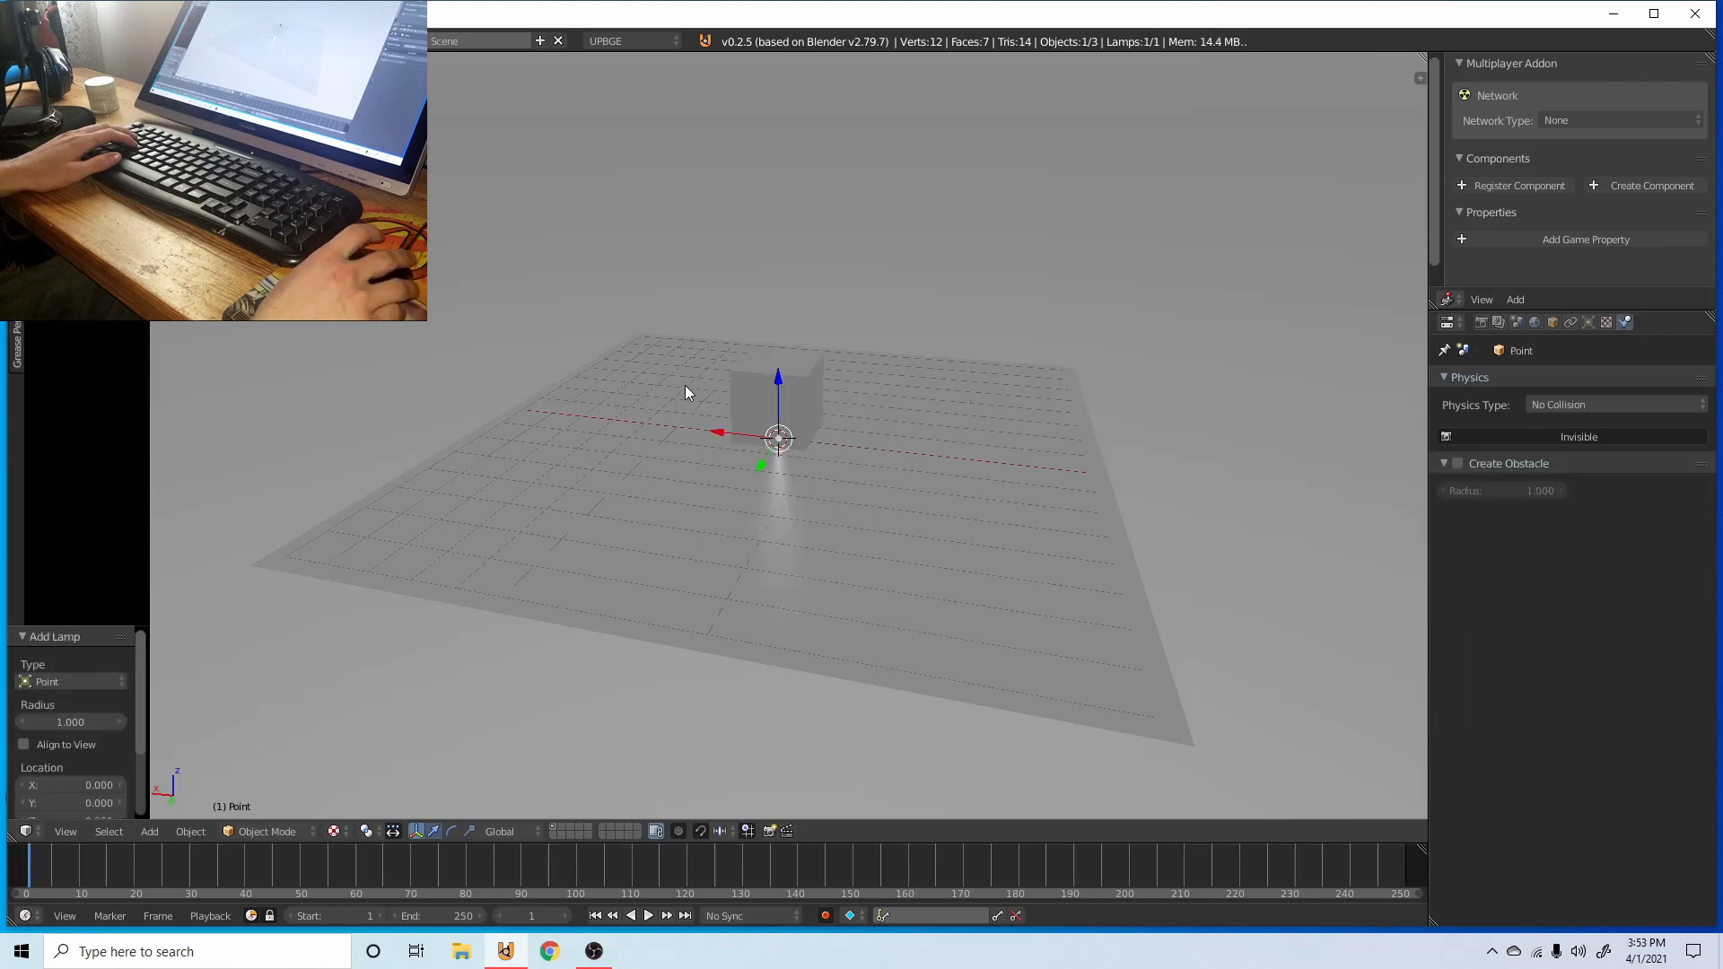
{"action": "left_click_drag", "start_coordinate": [735, 433], "coordinate": [644, 427]}
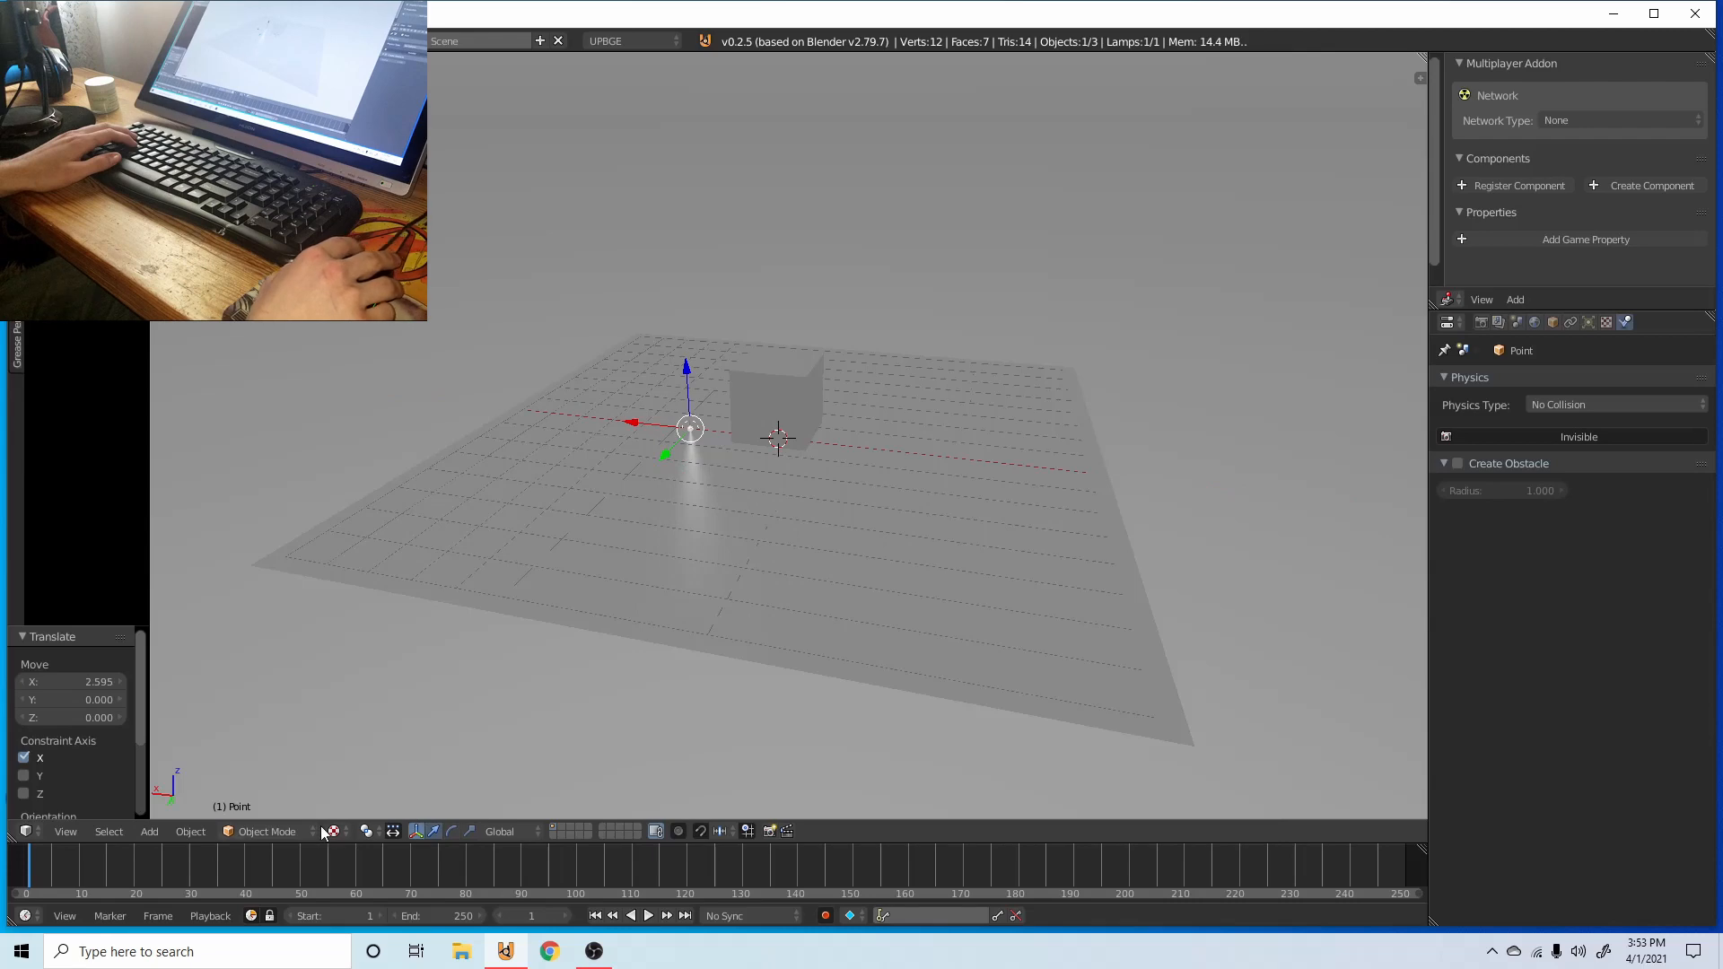
- Change the viewport shading mode to check how the lamp lights the cube
{"action": "left_click", "coordinate": [327, 832]}
{"action": "left_click", "coordinate": [375, 732]}
{"action": "scroll", "coordinate": [846, 526], "scroll_direction": "up", "scroll_amount": 5}
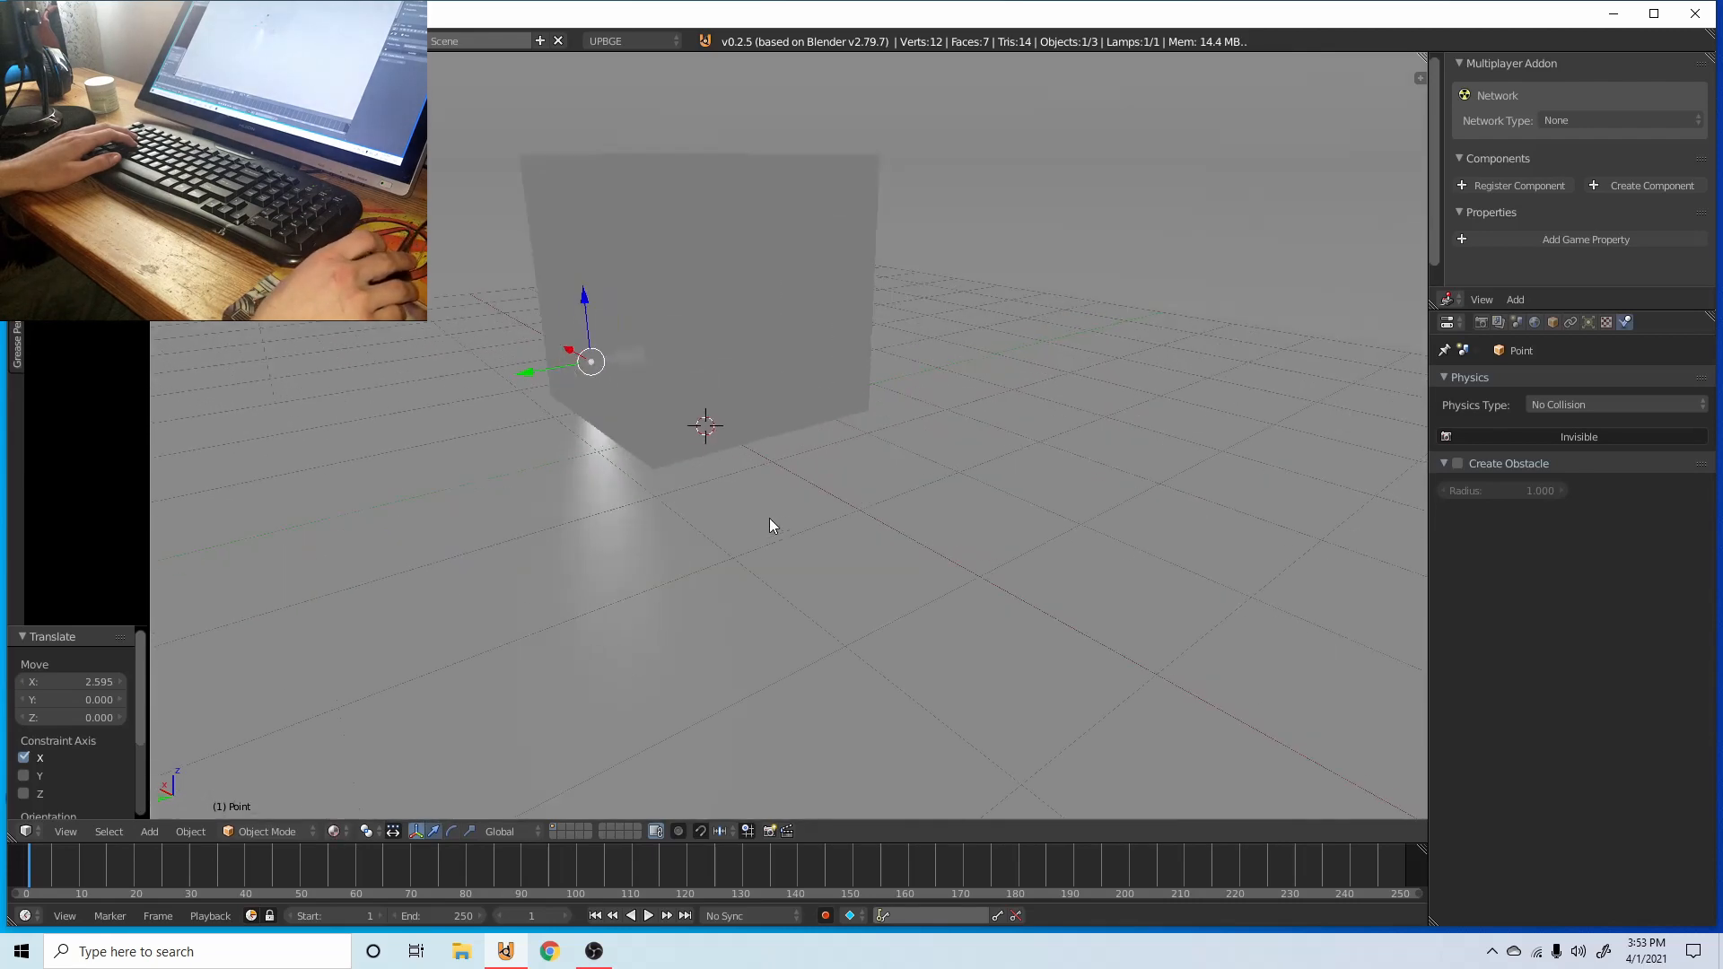
{"action": "middle_click_drag", "start_coordinate": [1250, 454], "coordinate": [835, 422]}
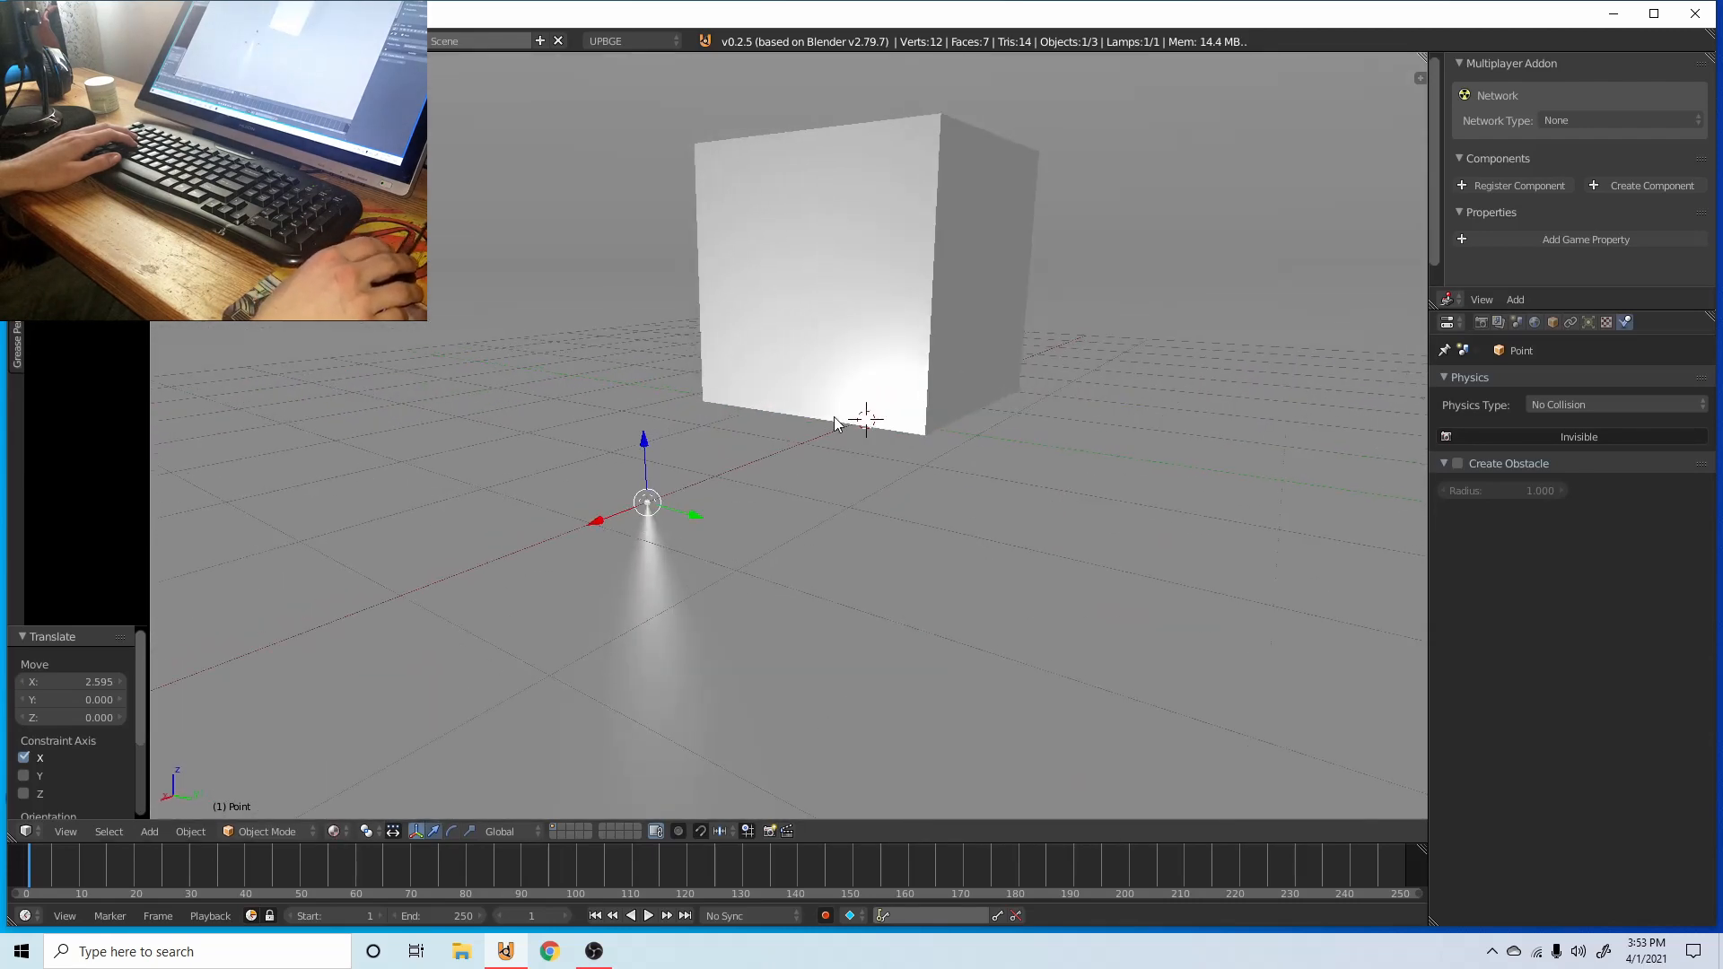
- Select the cube, switch to the game logic layout, and show the cube in the right side view
{"action": "right_click", "coordinate": [833, 416]}
{"action": "scroll", "coordinate": [833, 416], "scroll_direction": "down", "scroll_amount": 3}
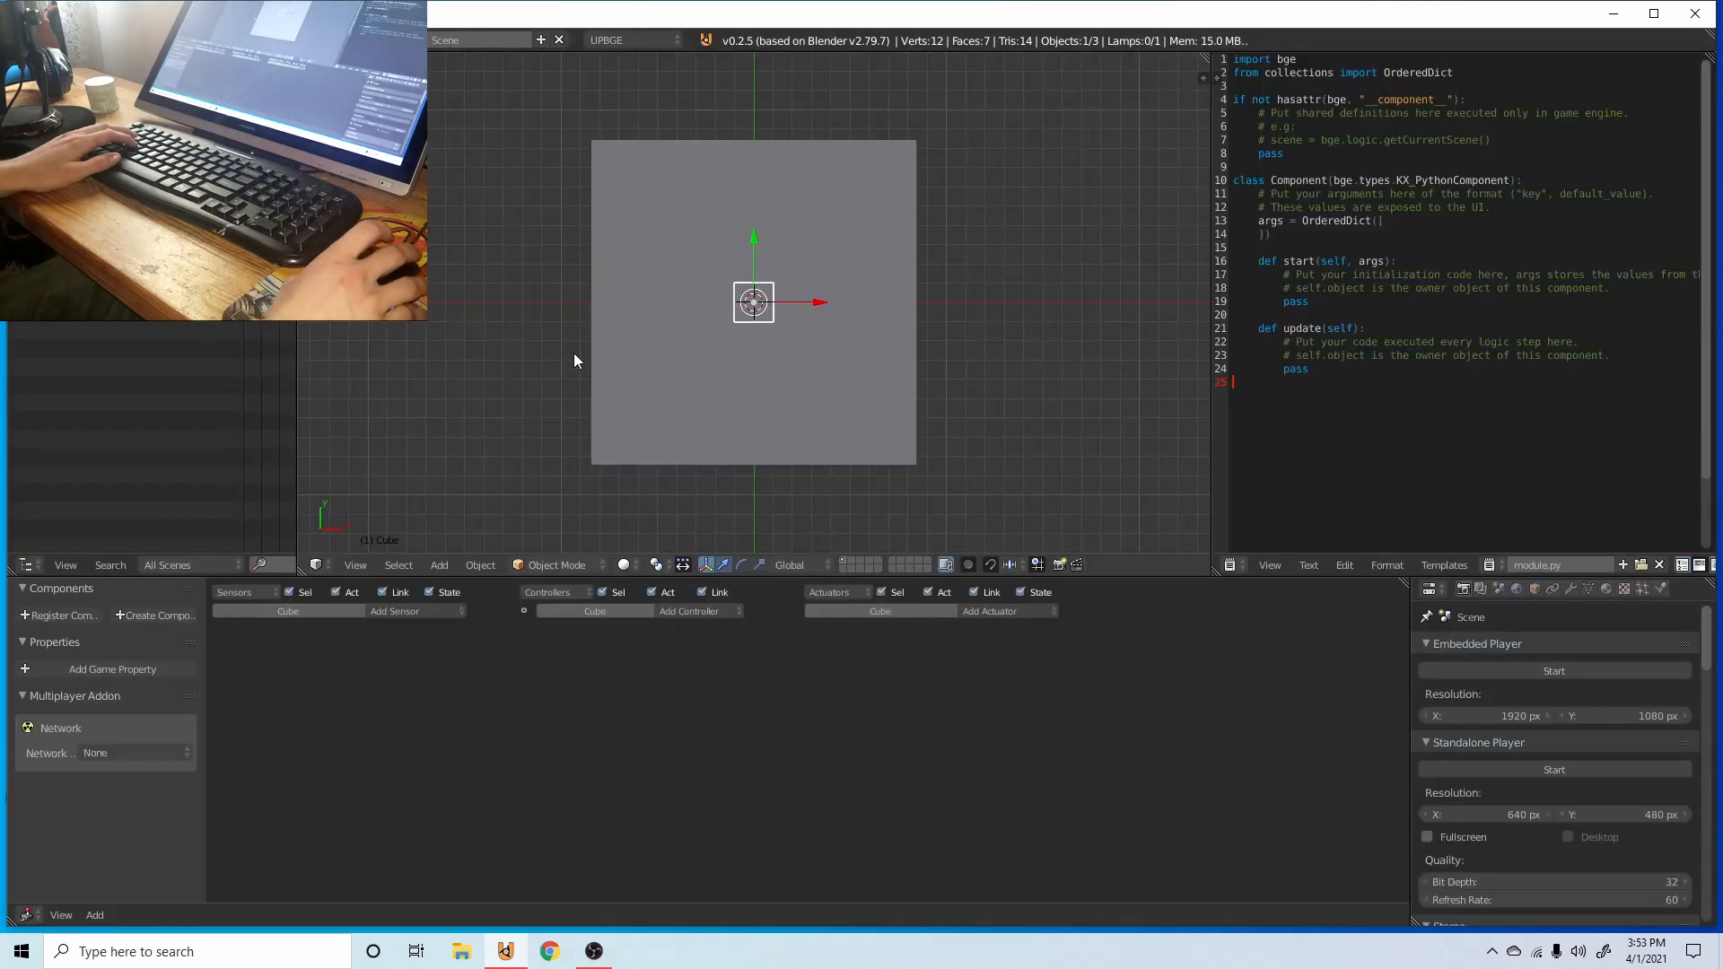
{"action": "scroll", "coordinate": [731, 373], "scroll_direction": "up", "scroll_amount": 3}
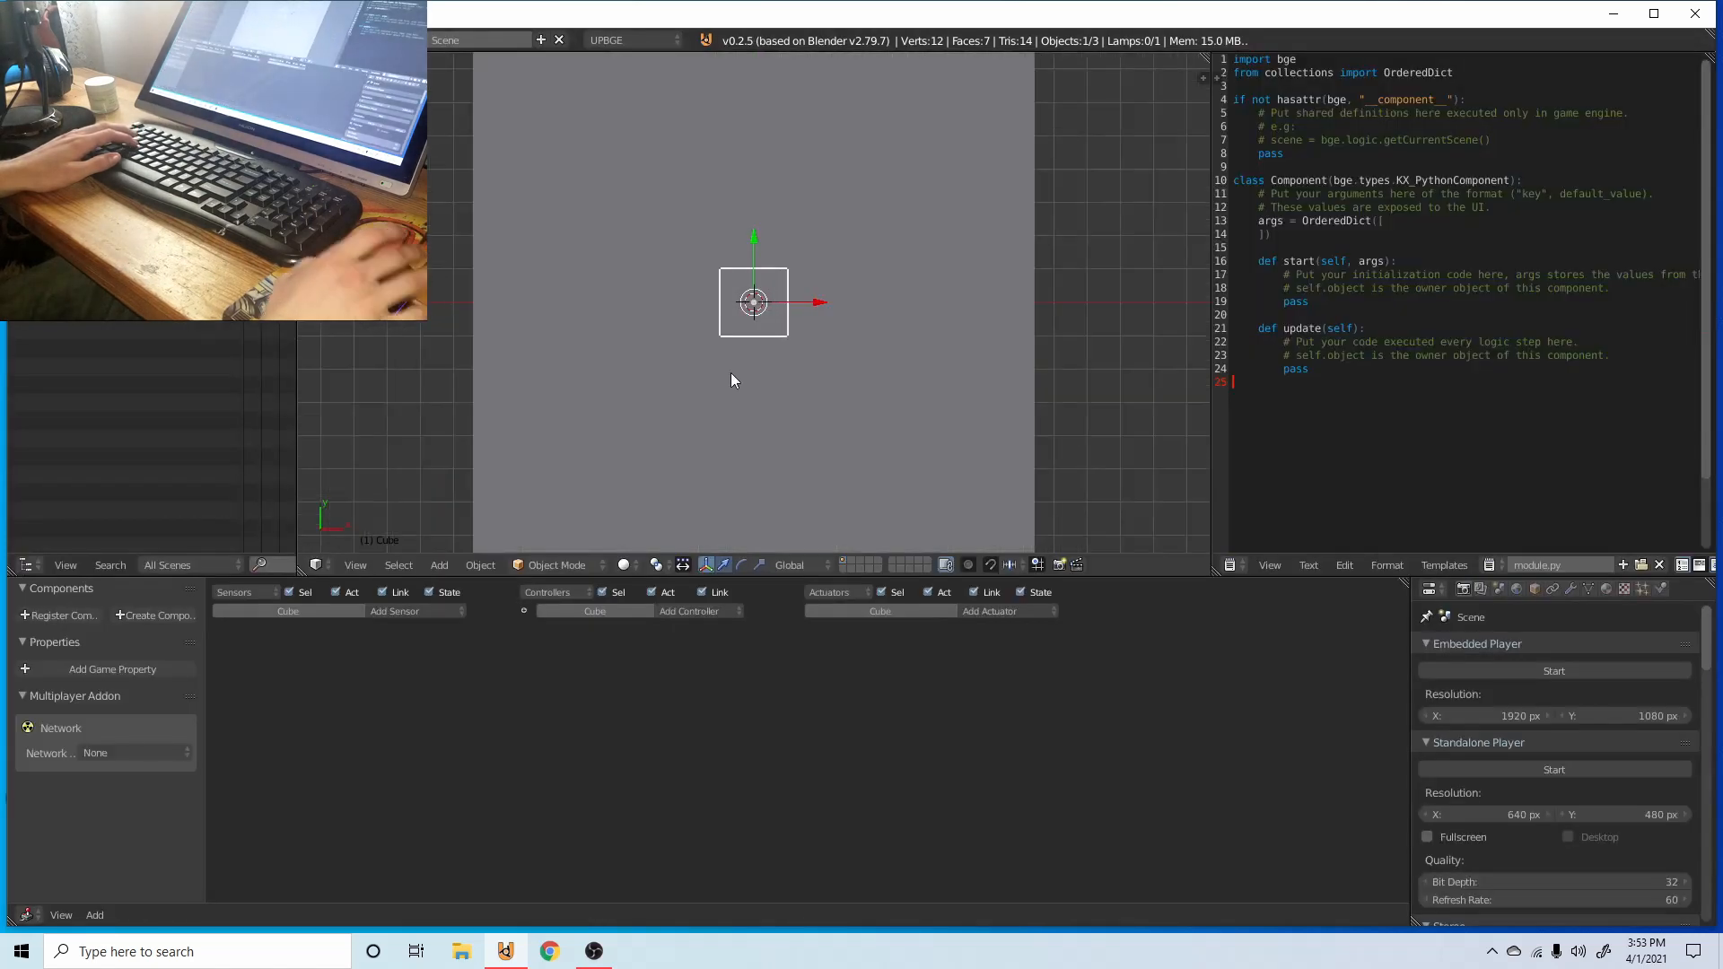
{"action": "key", "text": "KP_3"}
{"action": "scroll", "coordinate": [820, 289], "scroll_direction": "up", "scroll_amount": 3}
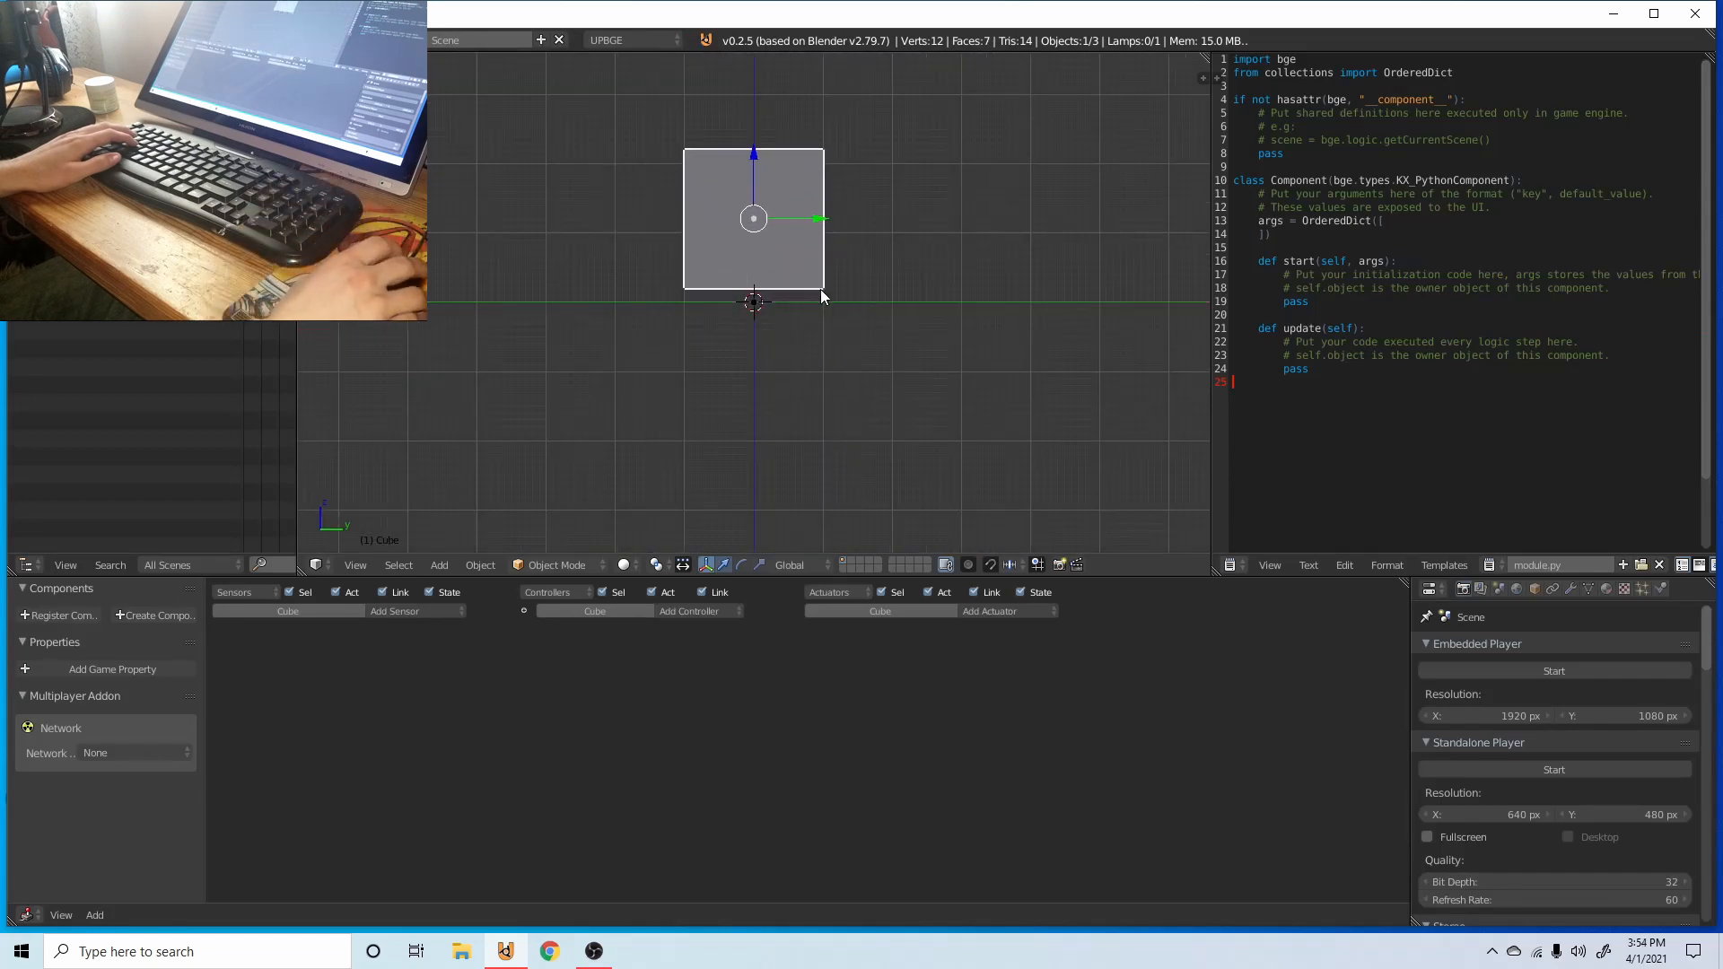
{"action": "middle_click_drag", "start_coordinate": [820, 289], "coordinate": [820, 428], "text": "shift"}
{"action": "scroll", "coordinate": [592, 379], "scroll_direction": "up", "scroll_amount": 2}
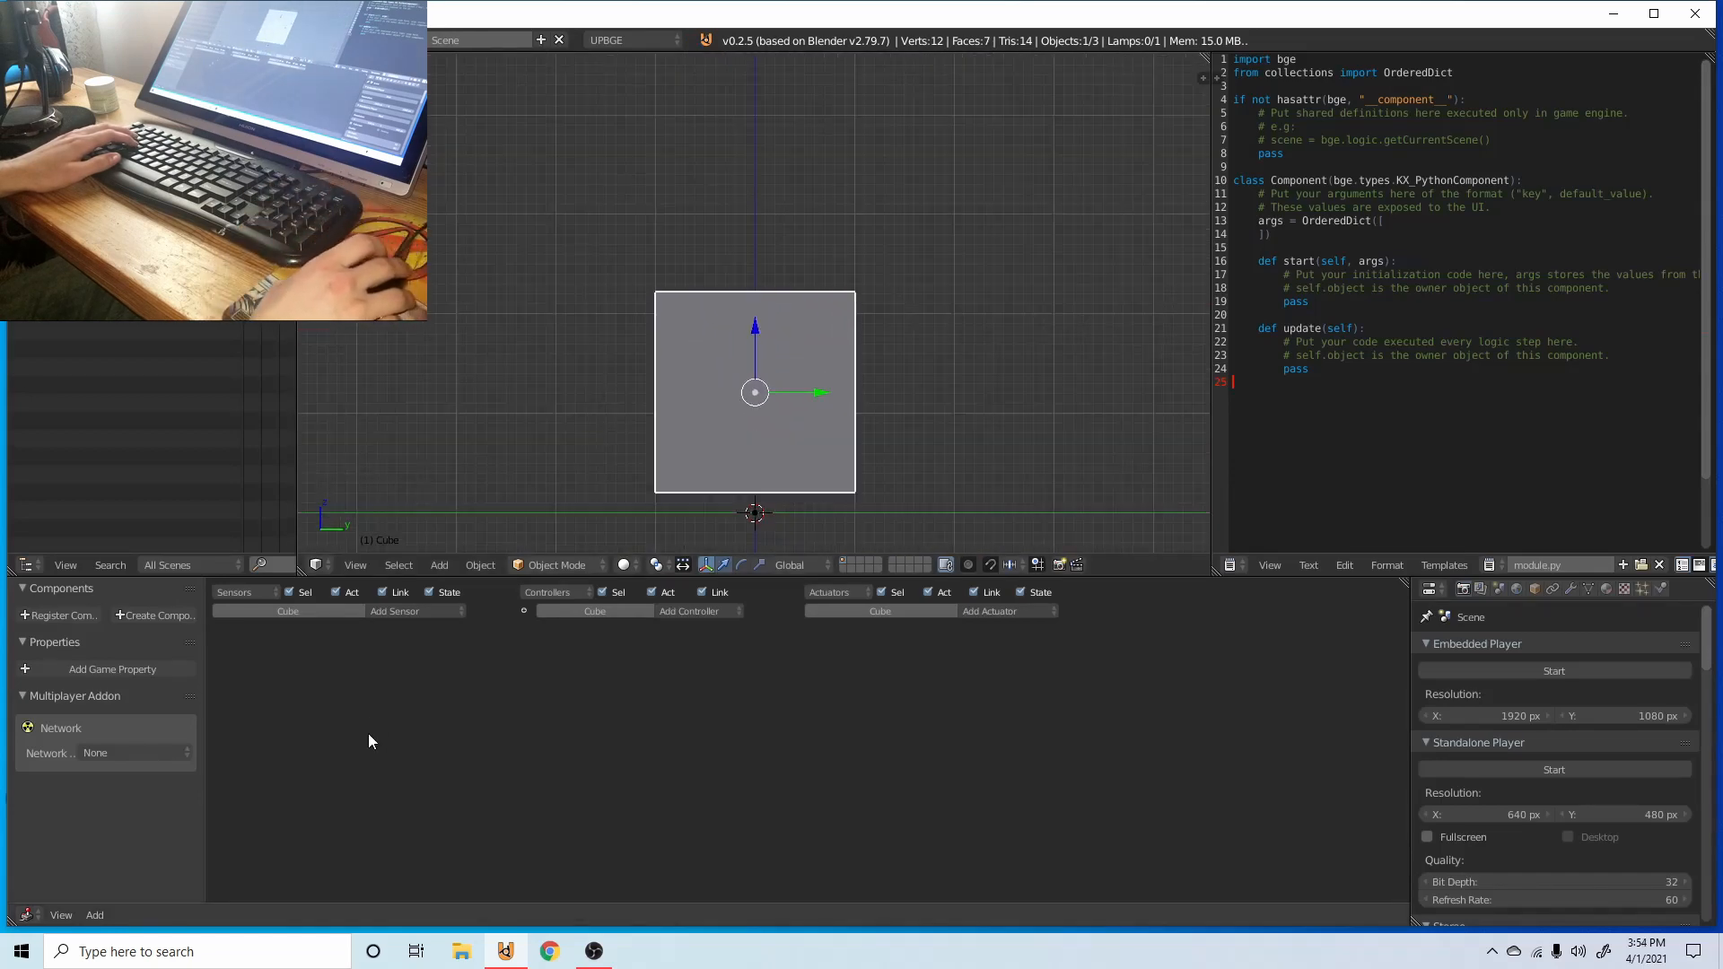
- Add a Joystick sensor to the cube's game logic
{"action": "scroll", "coordinate": [388, 693], "scroll_direction": "up", "scroll_amount": 4}
{"action": "left_click", "coordinate": [514, 638]}
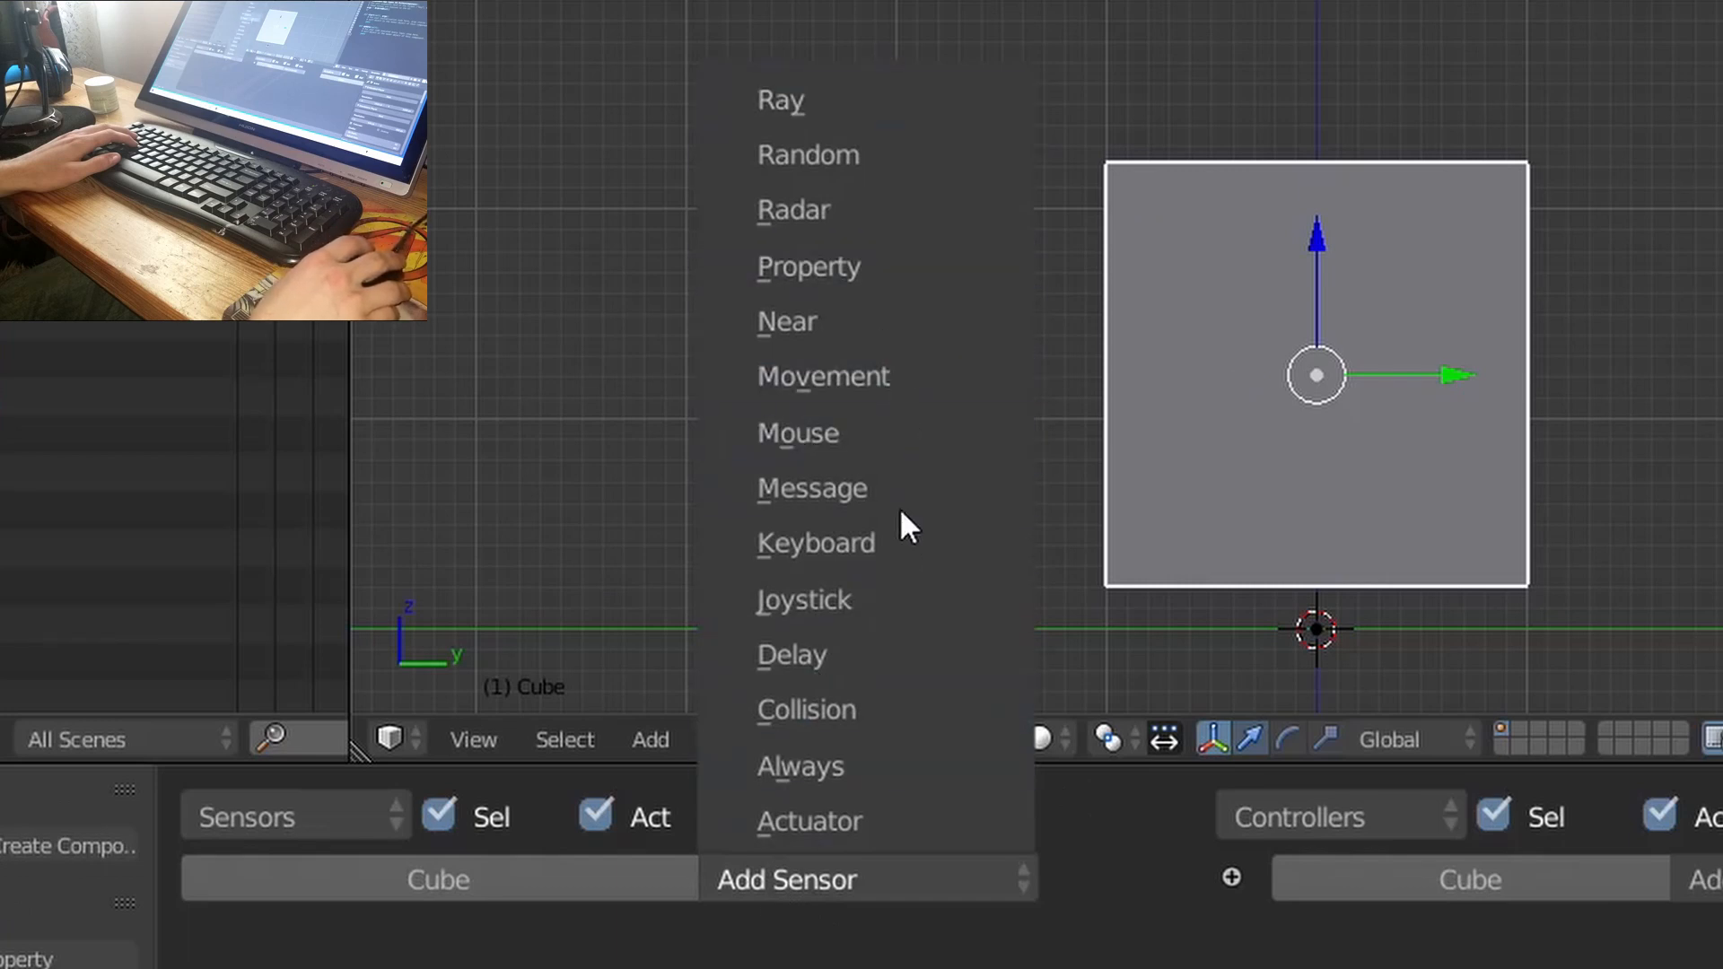
{"action": "left_click", "coordinate": [929, 599]}
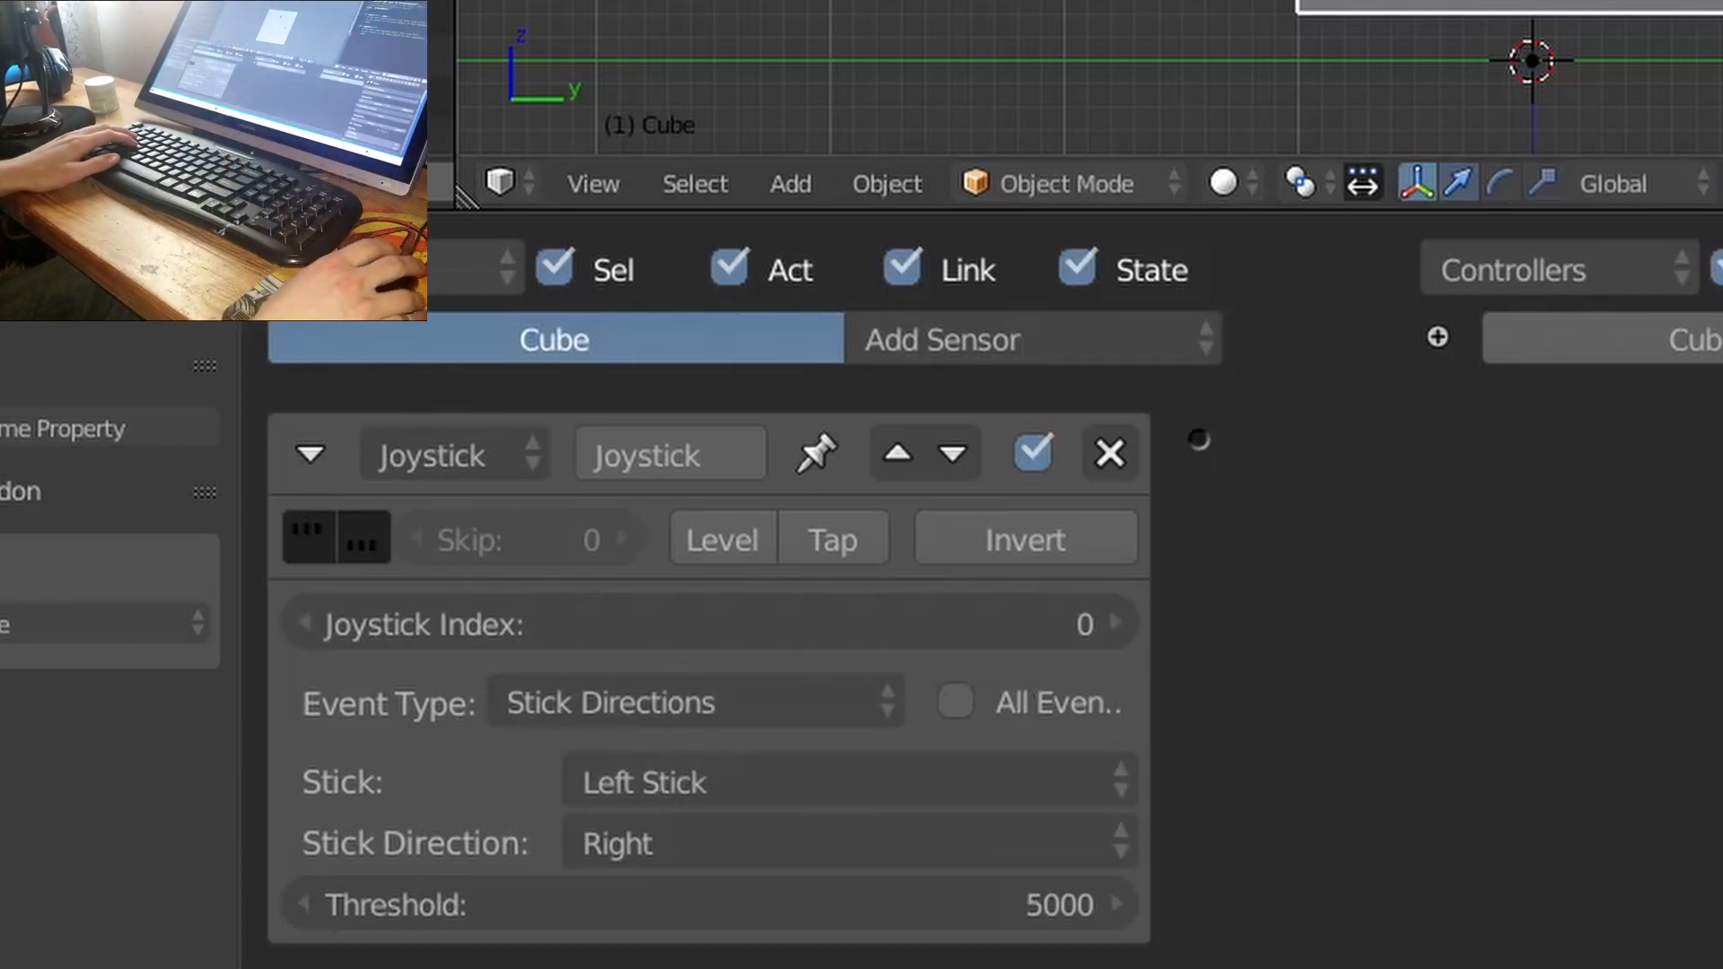
- Add a Motion actuator with a Y location of 0.10 and link the Joystick sensor to it through an And controller
{"action": "scroll", "coordinate": [1356, 0], "scroll_direction": "down", "scroll_amount": 3}
{"action": "middle_click_drag", "start_coordinate": [1359, 0], "coordinate": [1366, 1]}
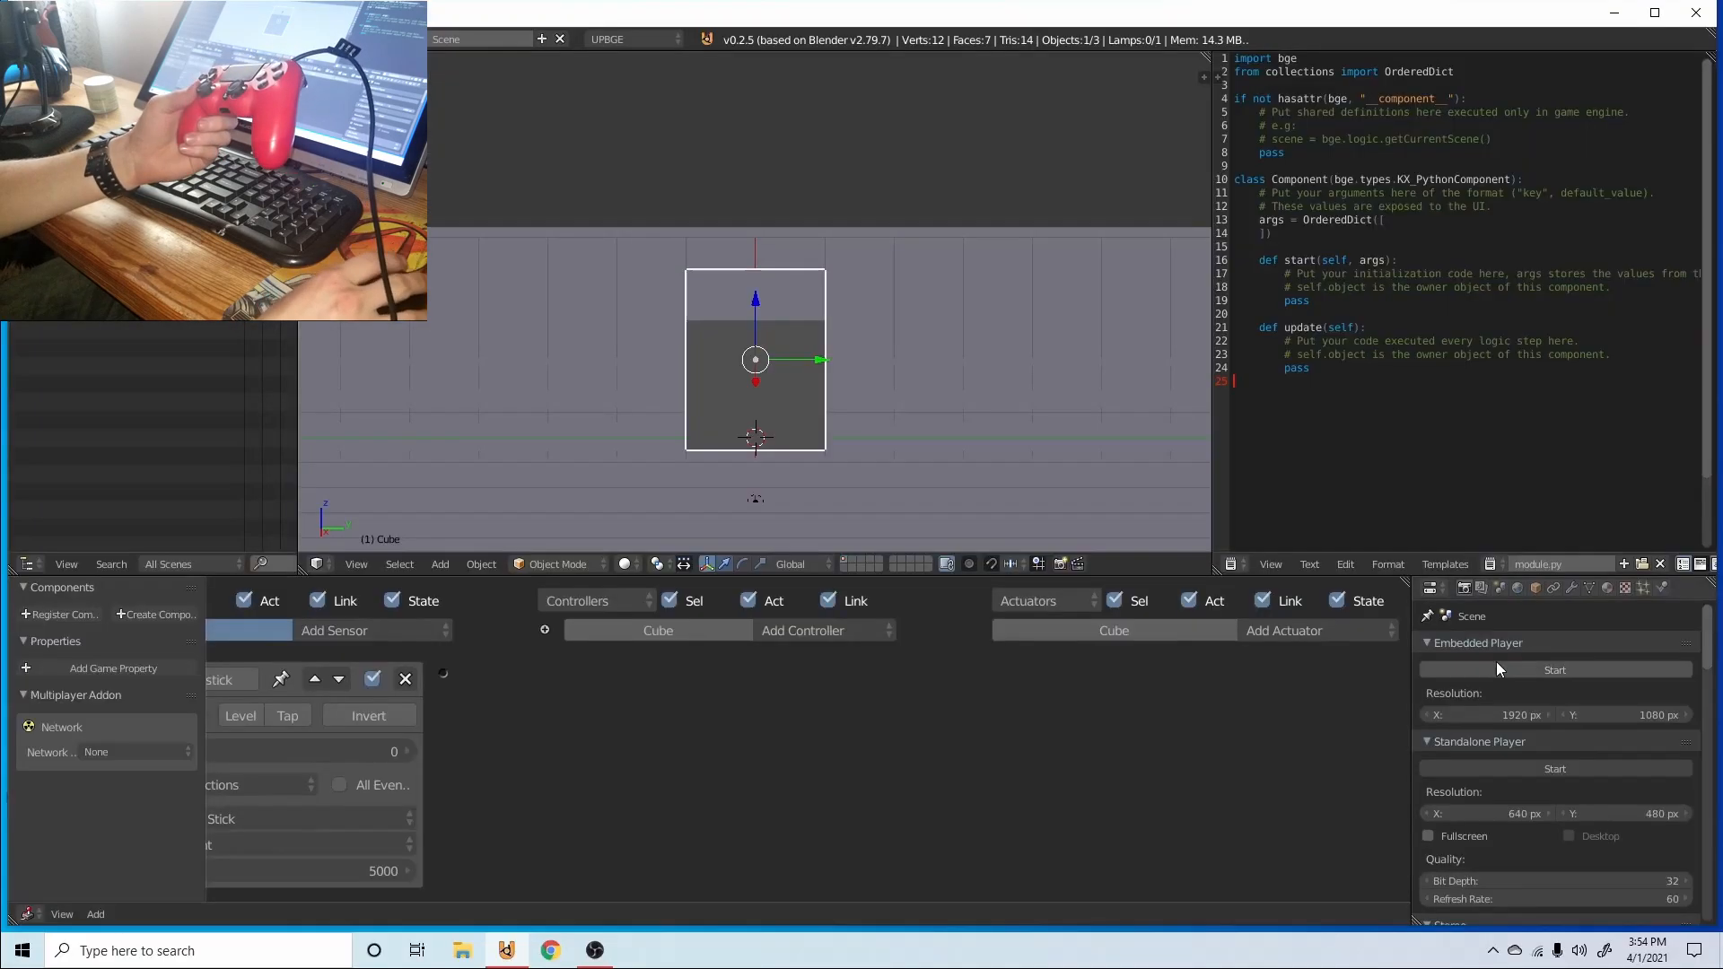
{"action": "left_click", "coordinate": [1306, 635]}
{"action": "key", "text": "t"}
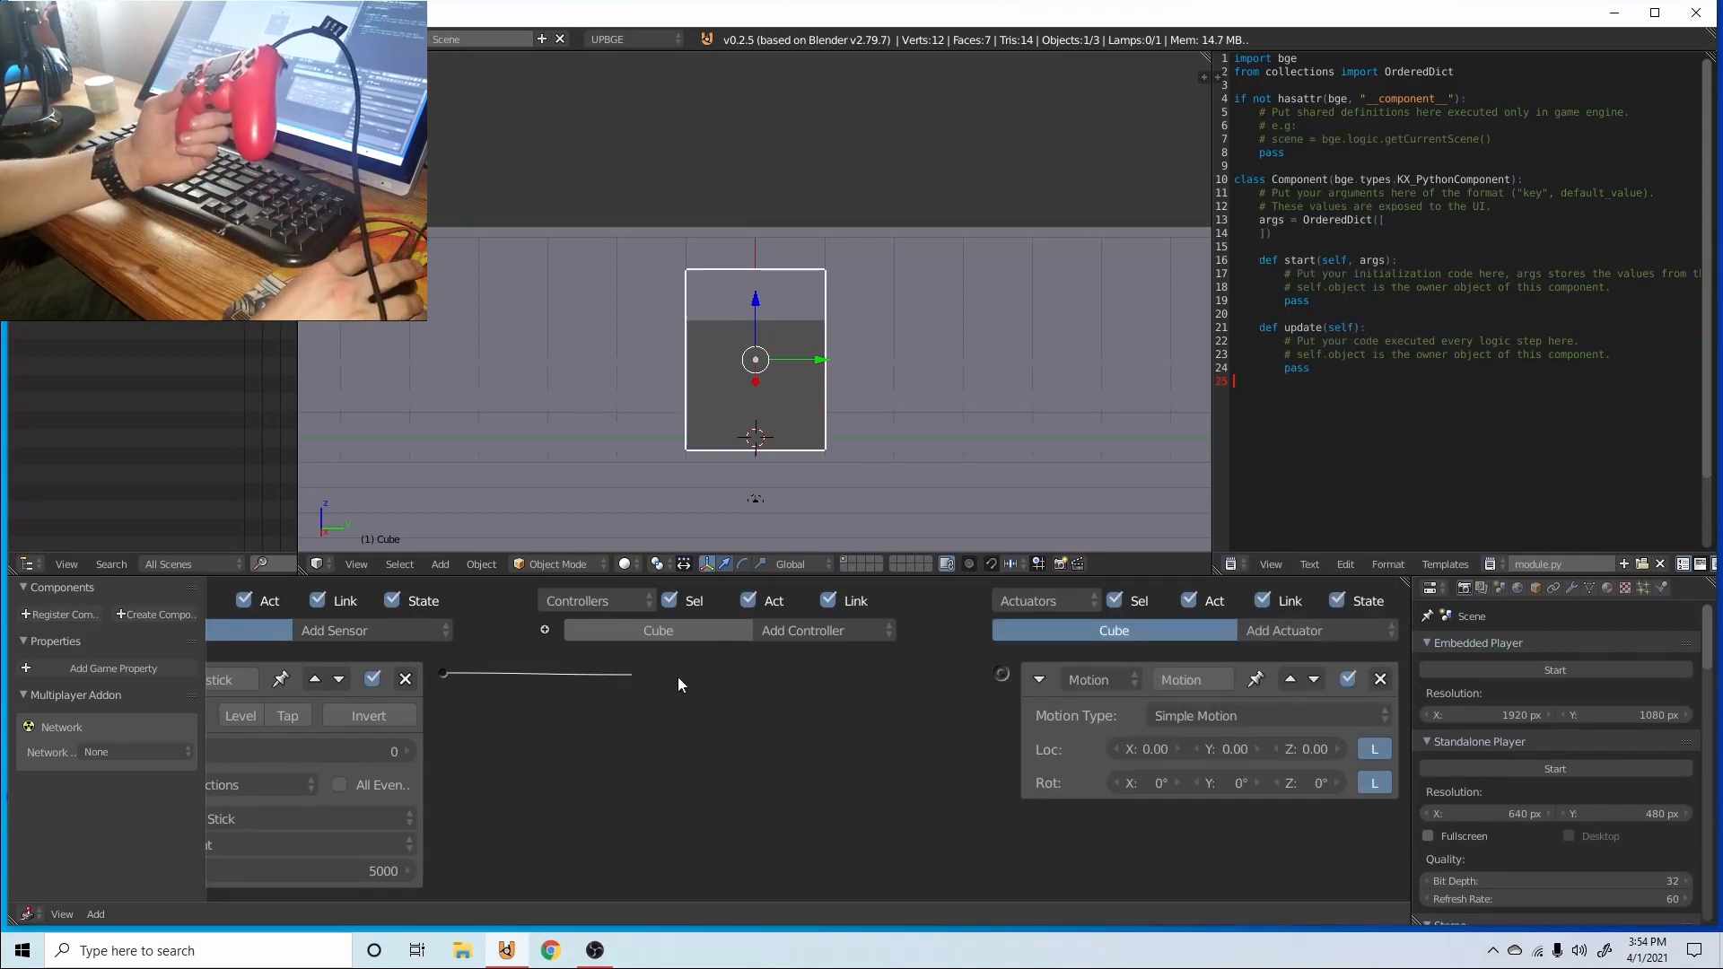
{"action": "left_click_drag", "start_coordinate": [1005, 680], "coordinate": [1004, 678]}
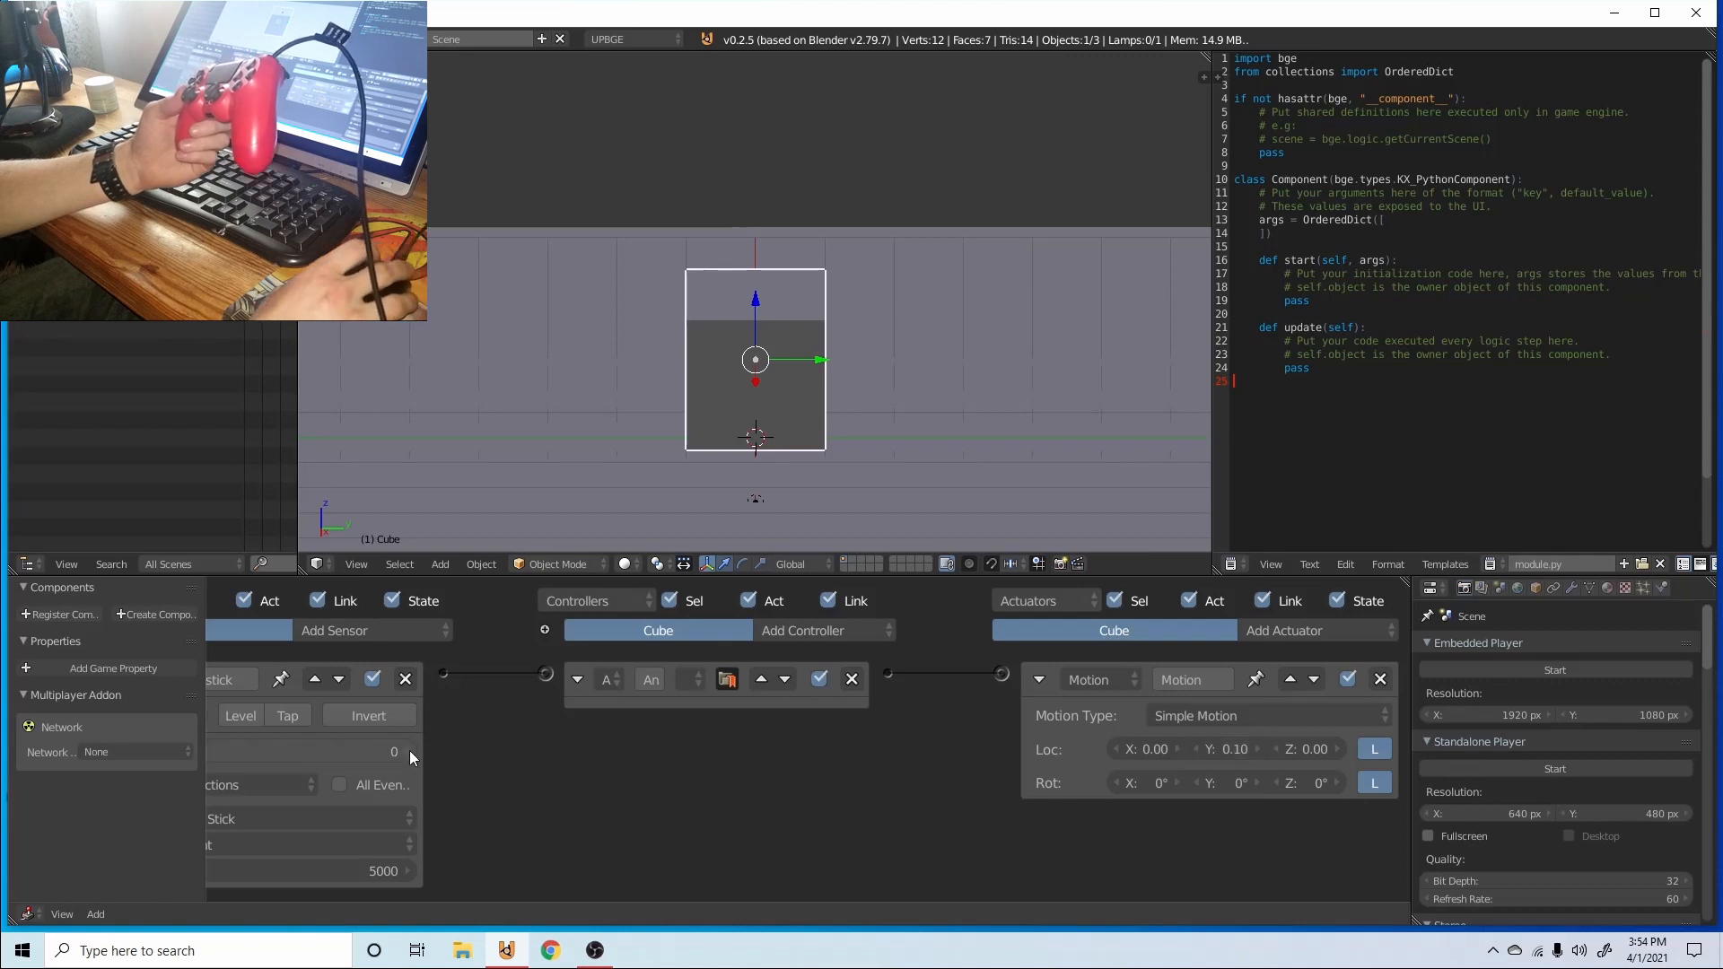
- Raise the Joystick sensor's joystick index to 1 and return it to 0
{"action": "middle_click_drag", "start_coordinate": [638, 776], "coordinate": [809, 770]}
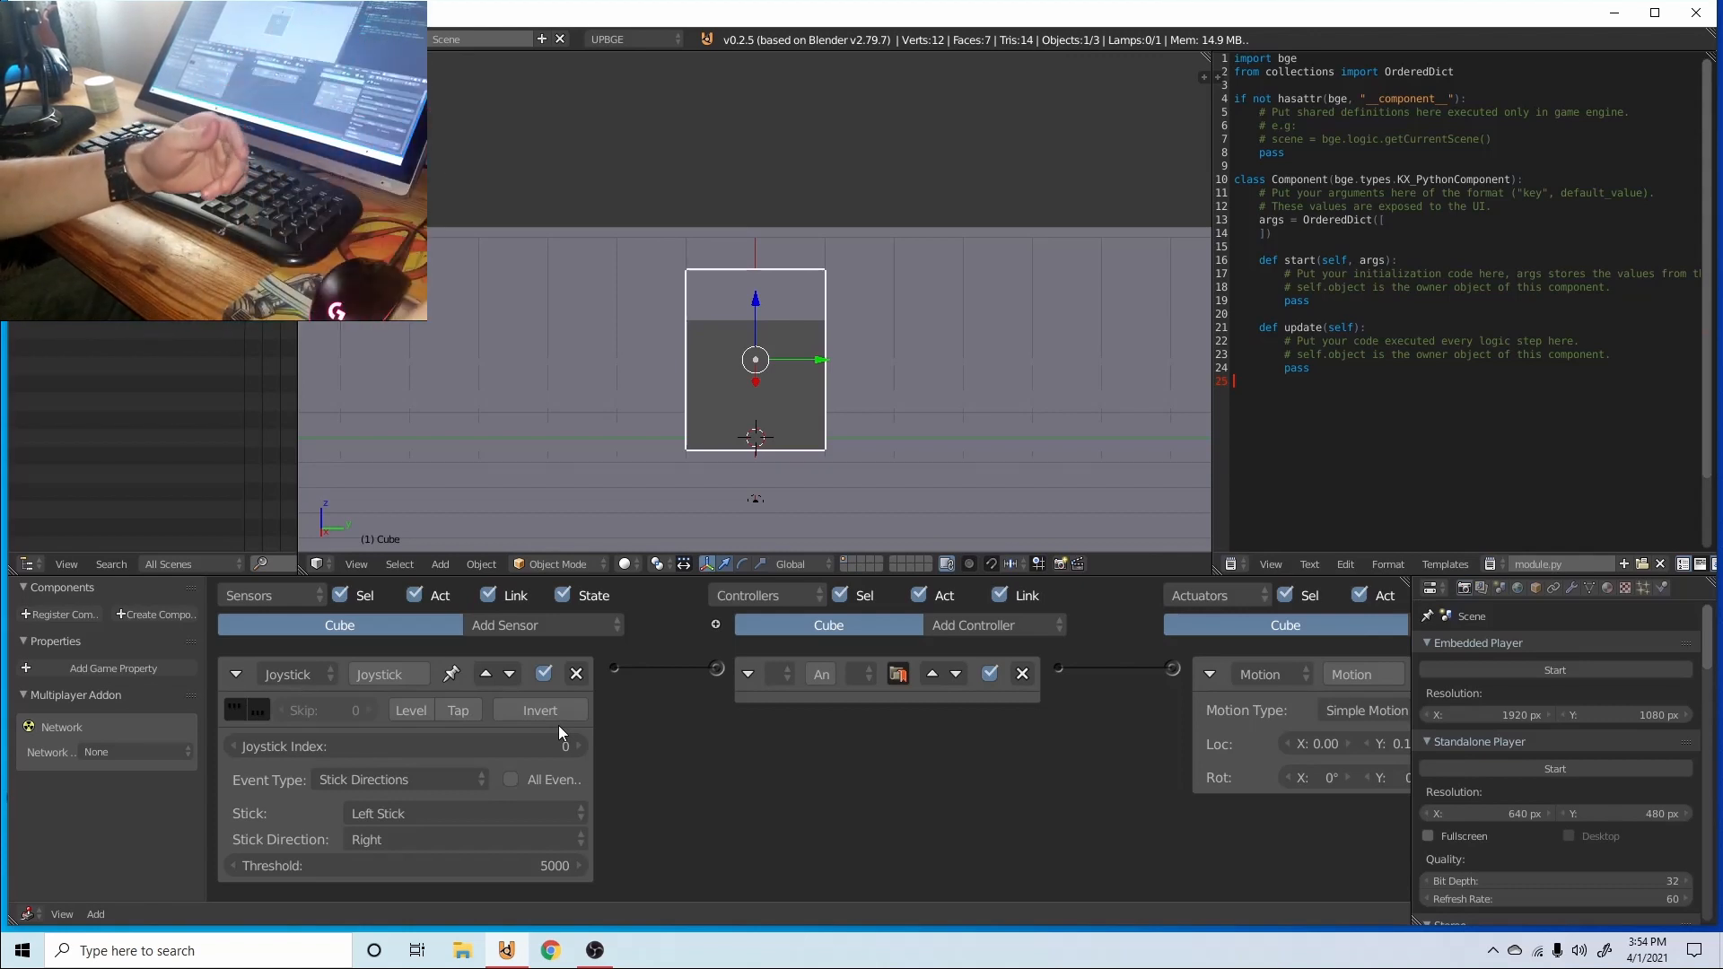
{"action": "left_click", "coordinate": [581, 744]}
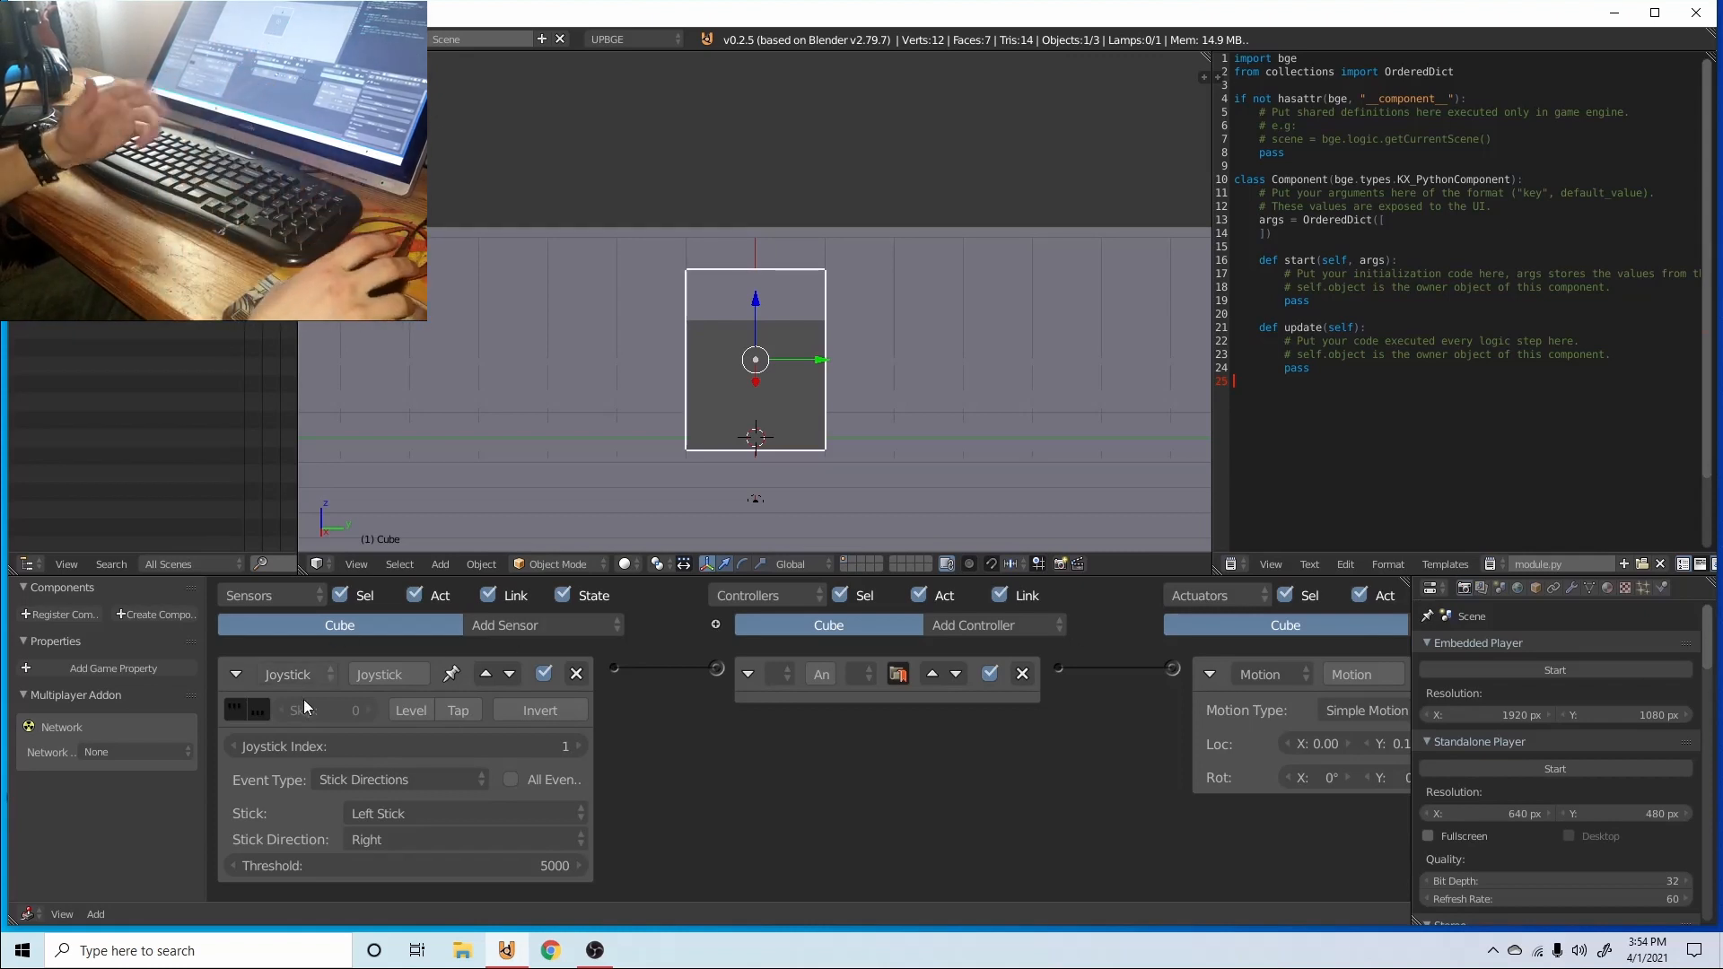
{"action": "left_click", "coordinate": [233, 746]}
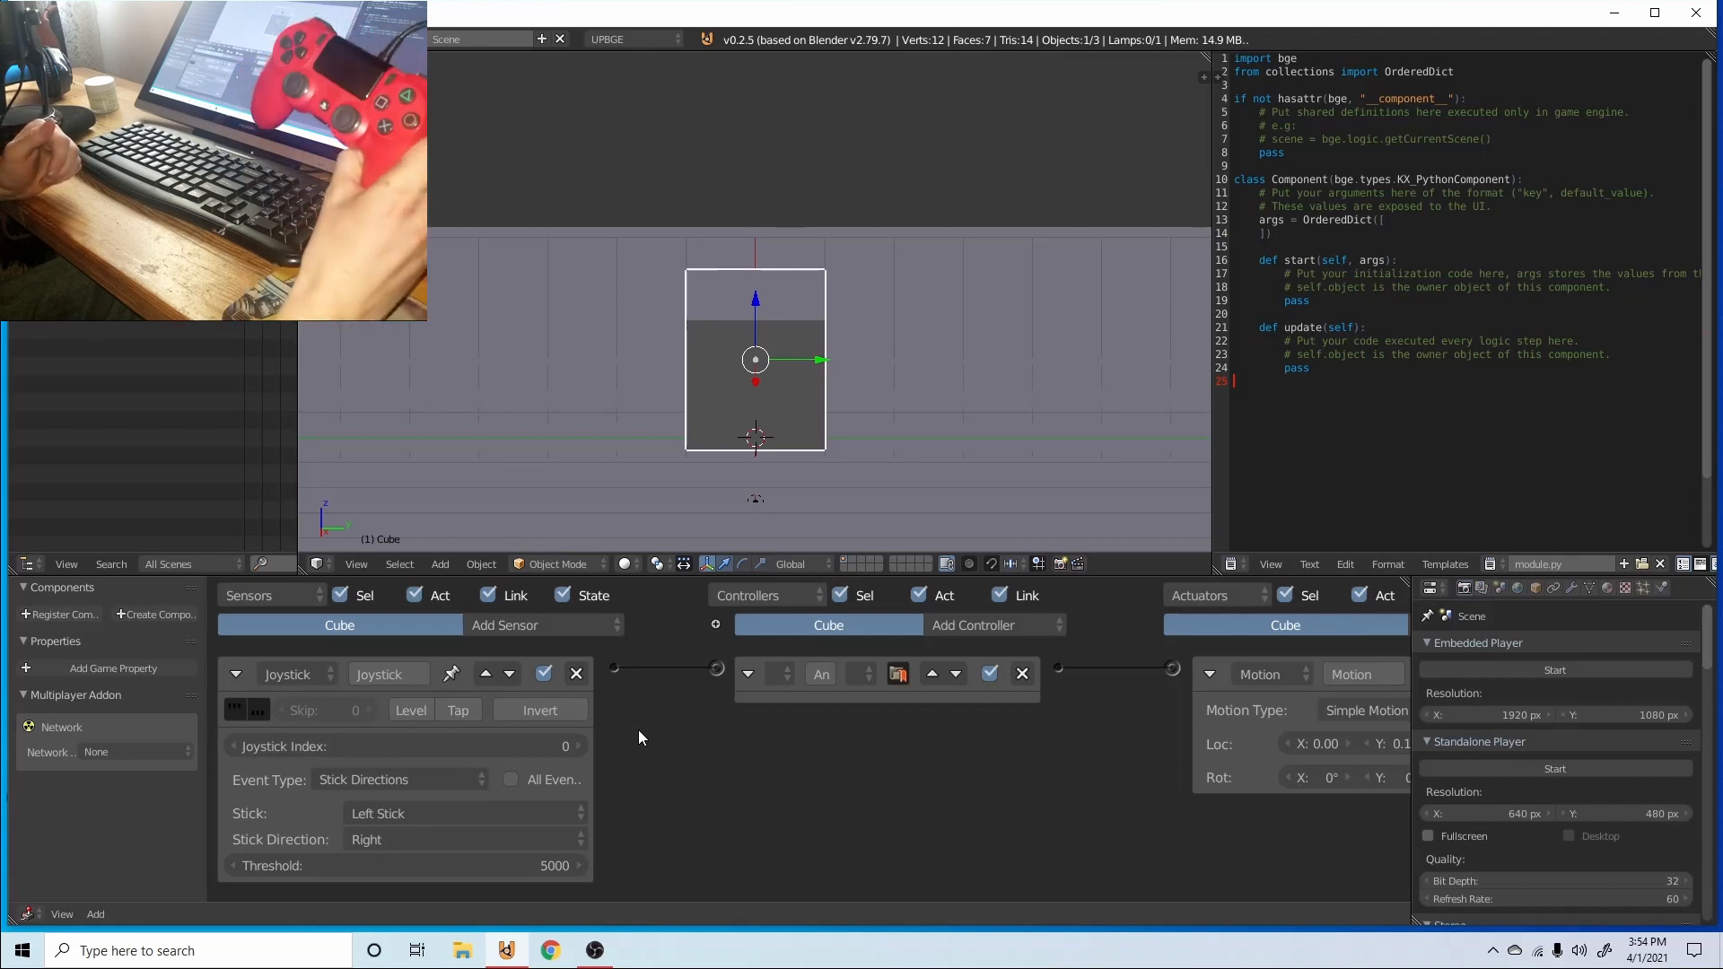
- Run the game to test moving the cube with the controller's left stick, and end the test
{"action": "middle_click_drag", "start_coordinate": [694, 707], "coordinate": [575, 712]}
{"action": "middle_click_drag", "start_coordinate": [764, 737], "coordinate": [921, 744]}
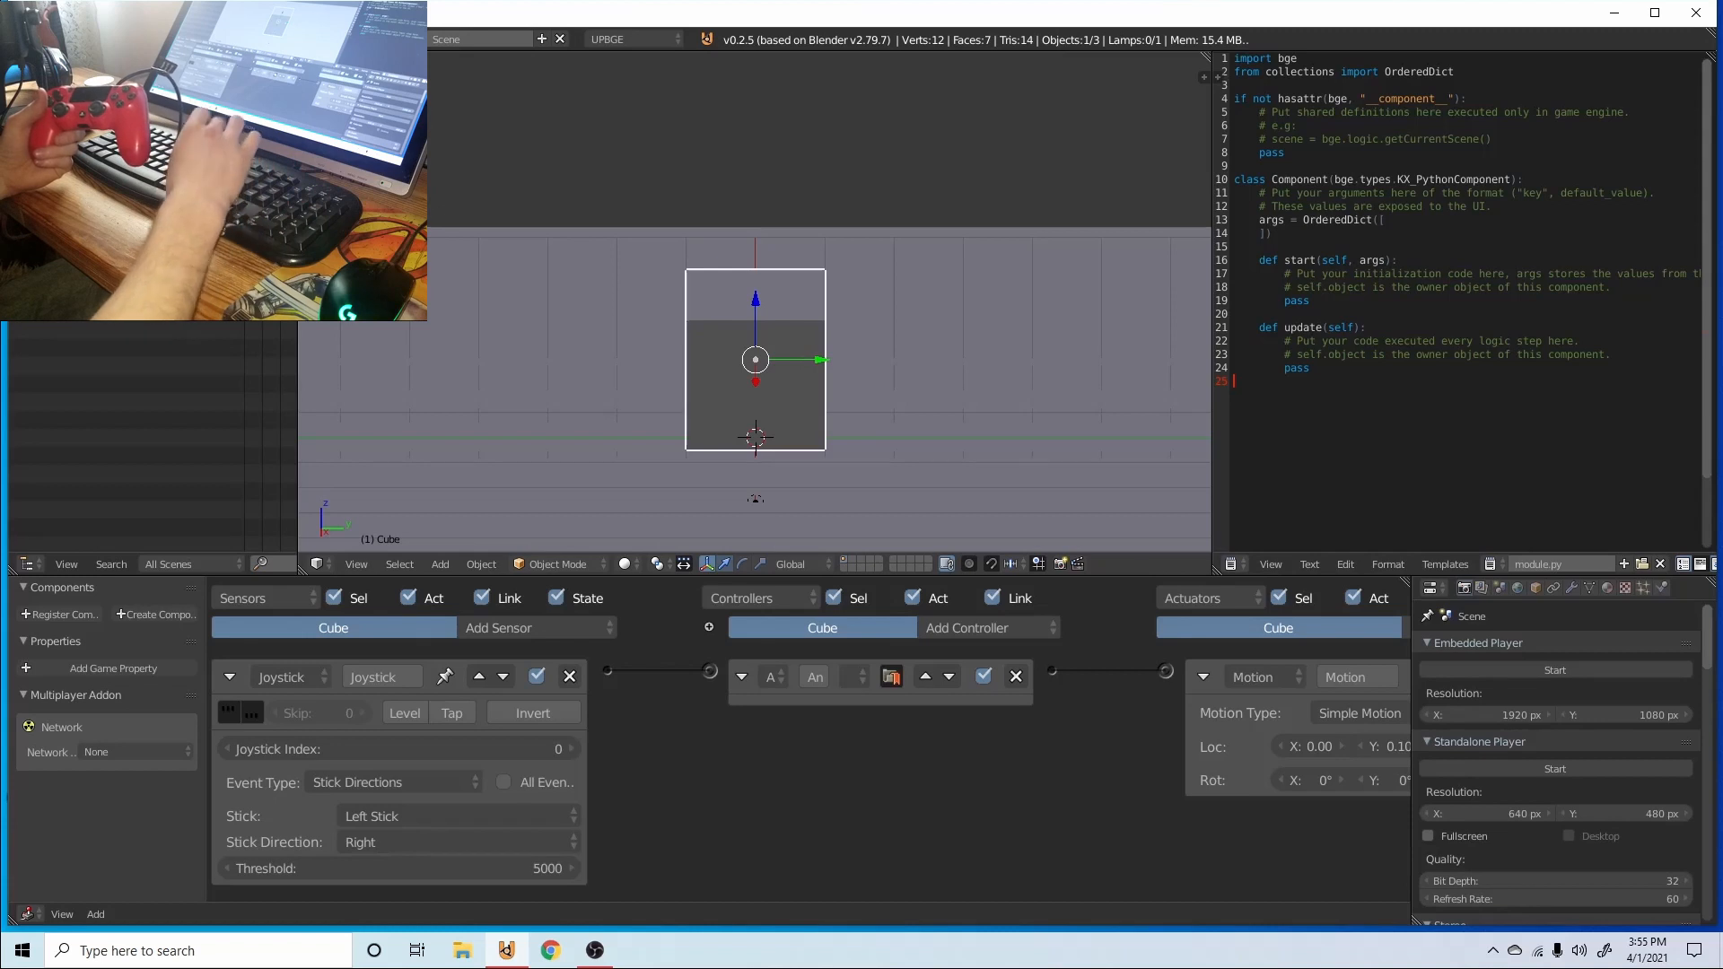
{"action": "key", "text": "p"}
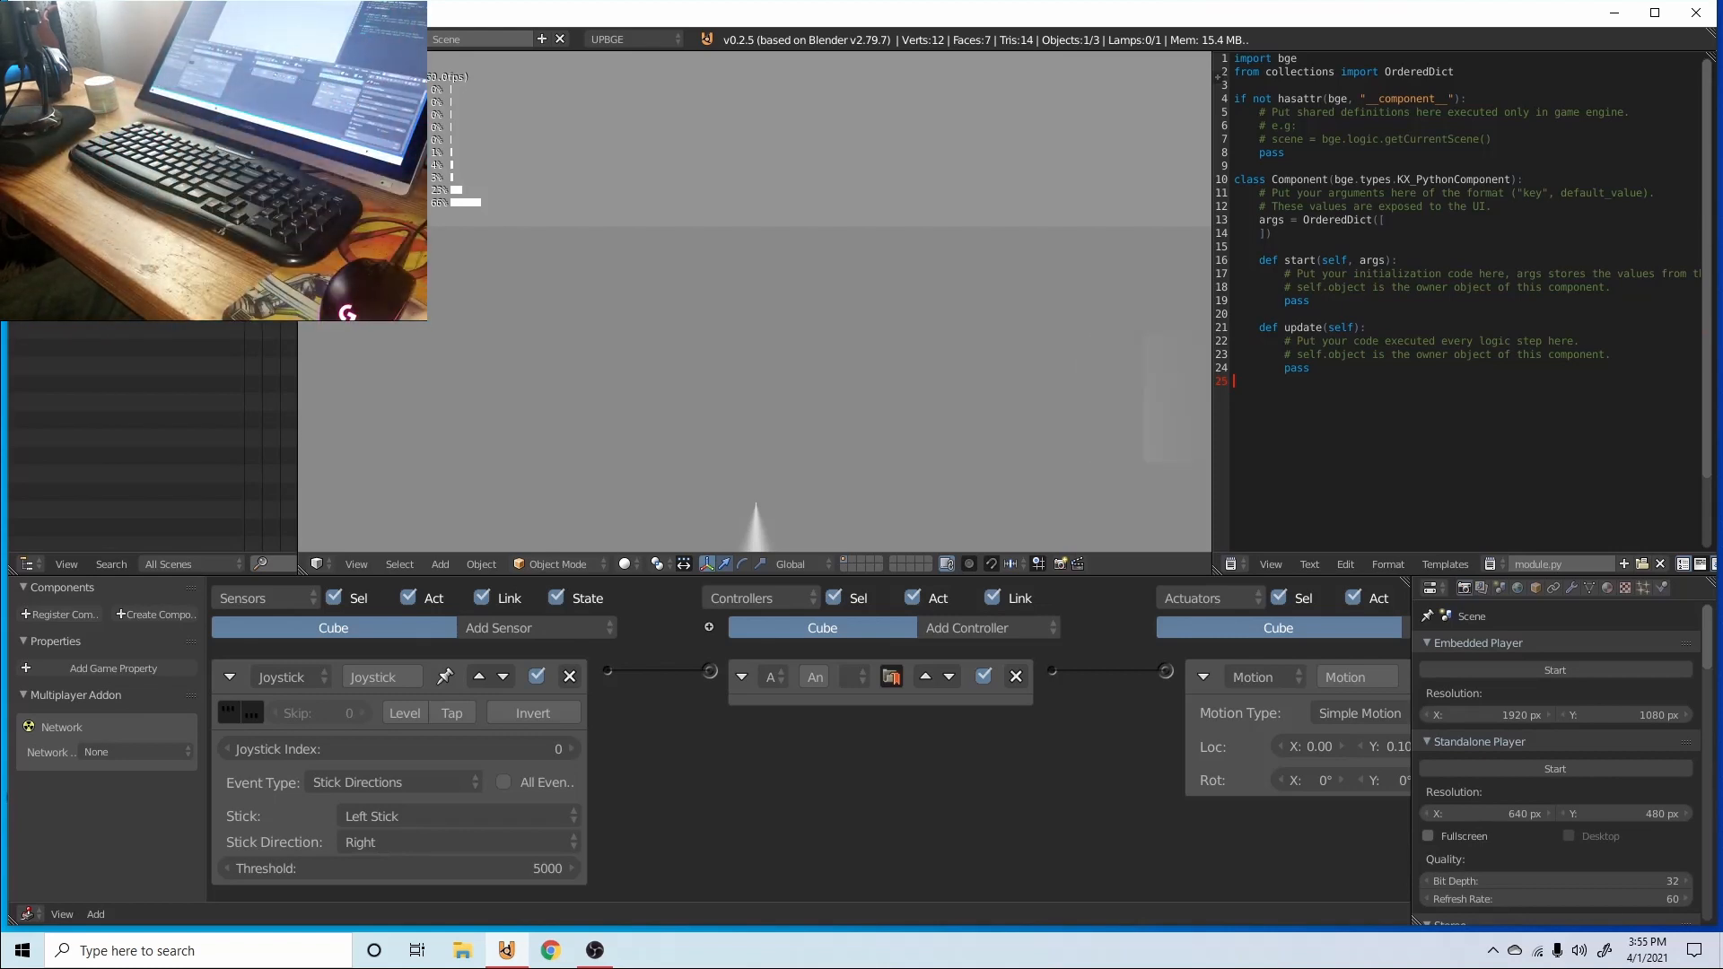
{"action": "key", "text": "Escape"}
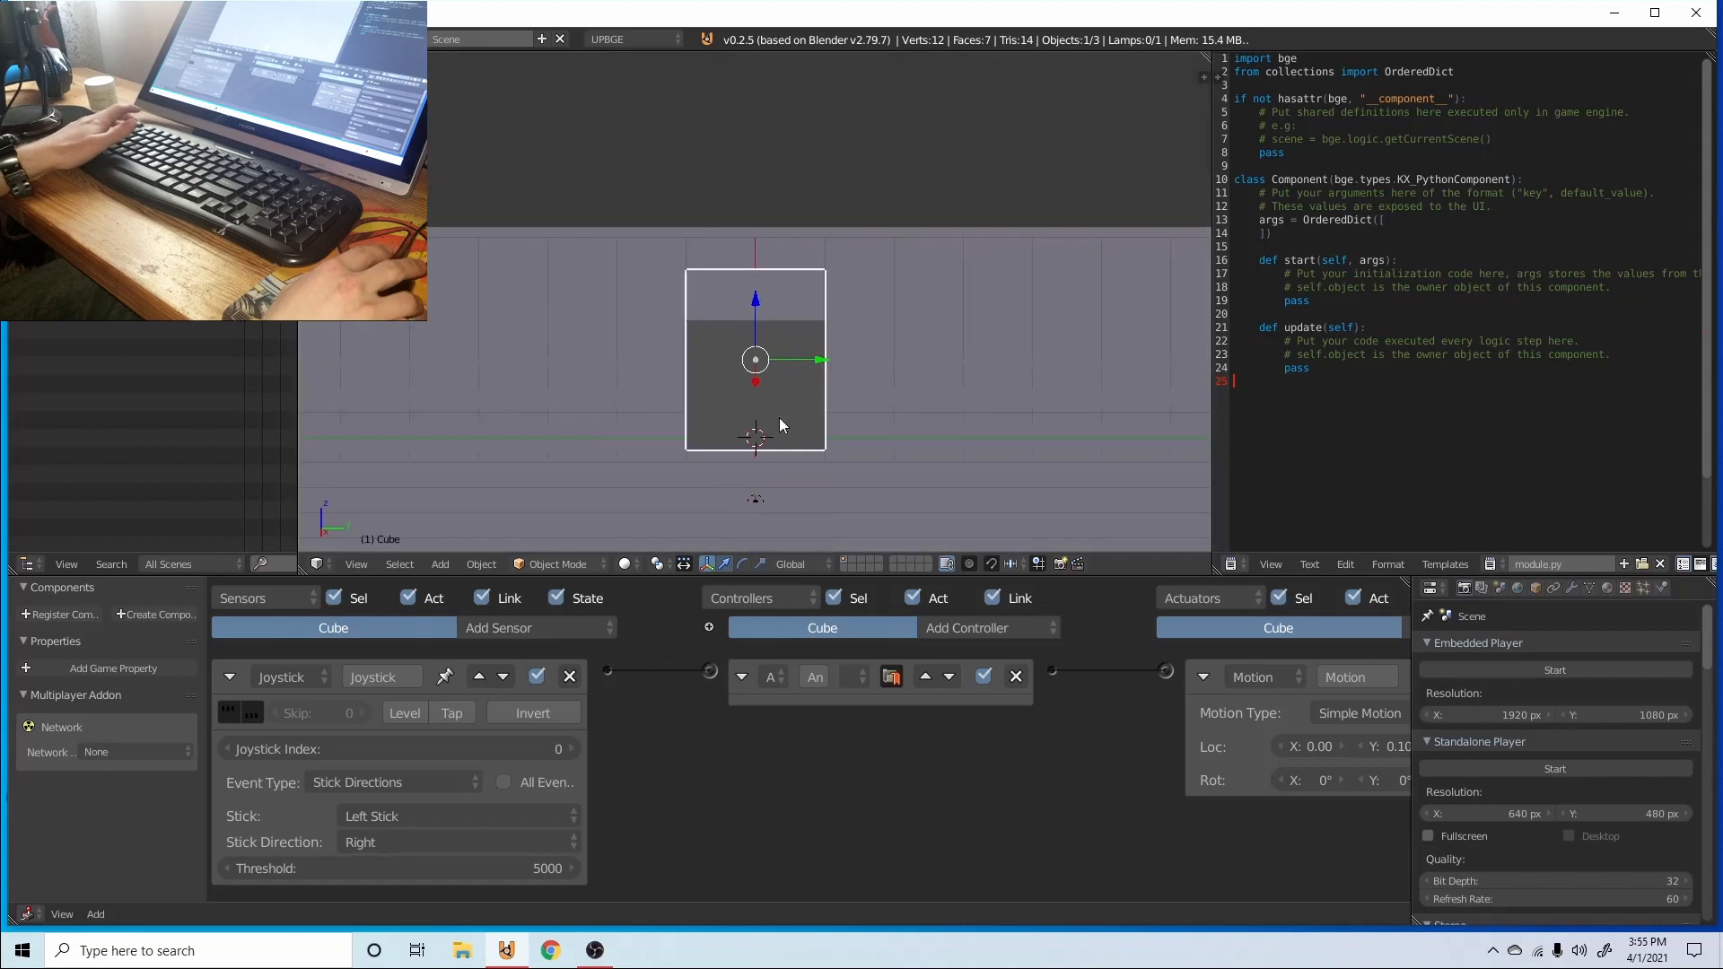
- Collapse the first Joystick sensor and add a second Joystick sensor to the cube
{"action": "left_click", "coordinate": [226, 678]}
{"action": "left_click", "coordinate": [462, 630]}
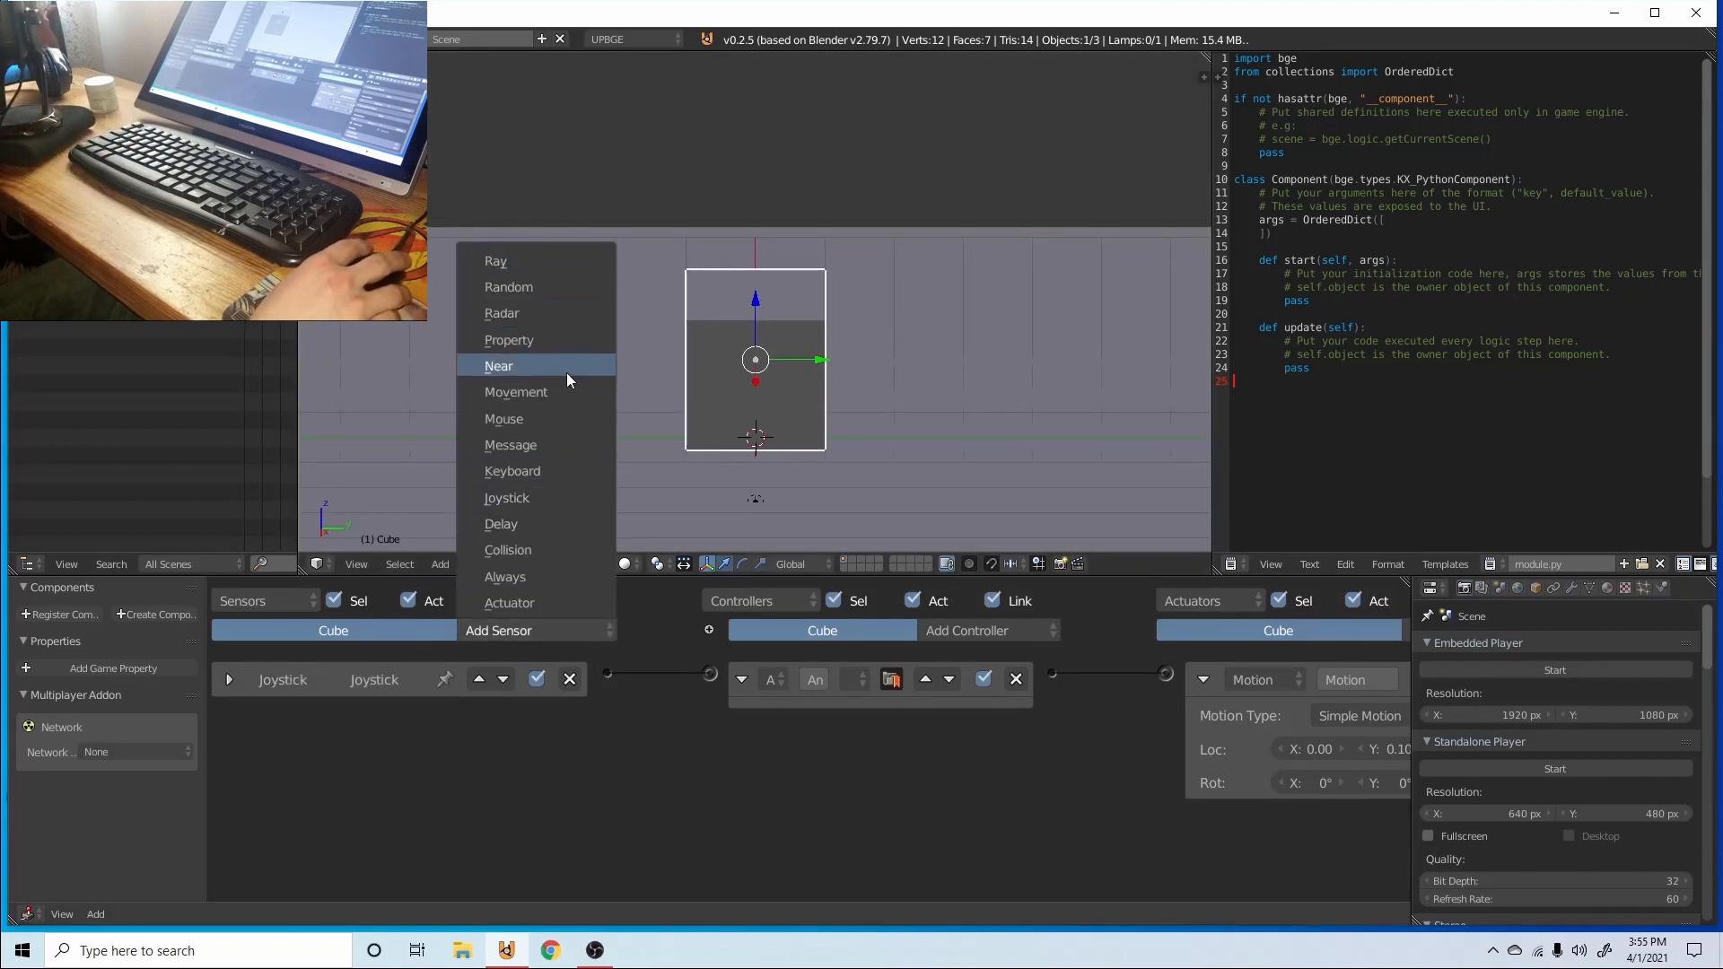
{"action": "left_click", "coordinate": [508, 498]}
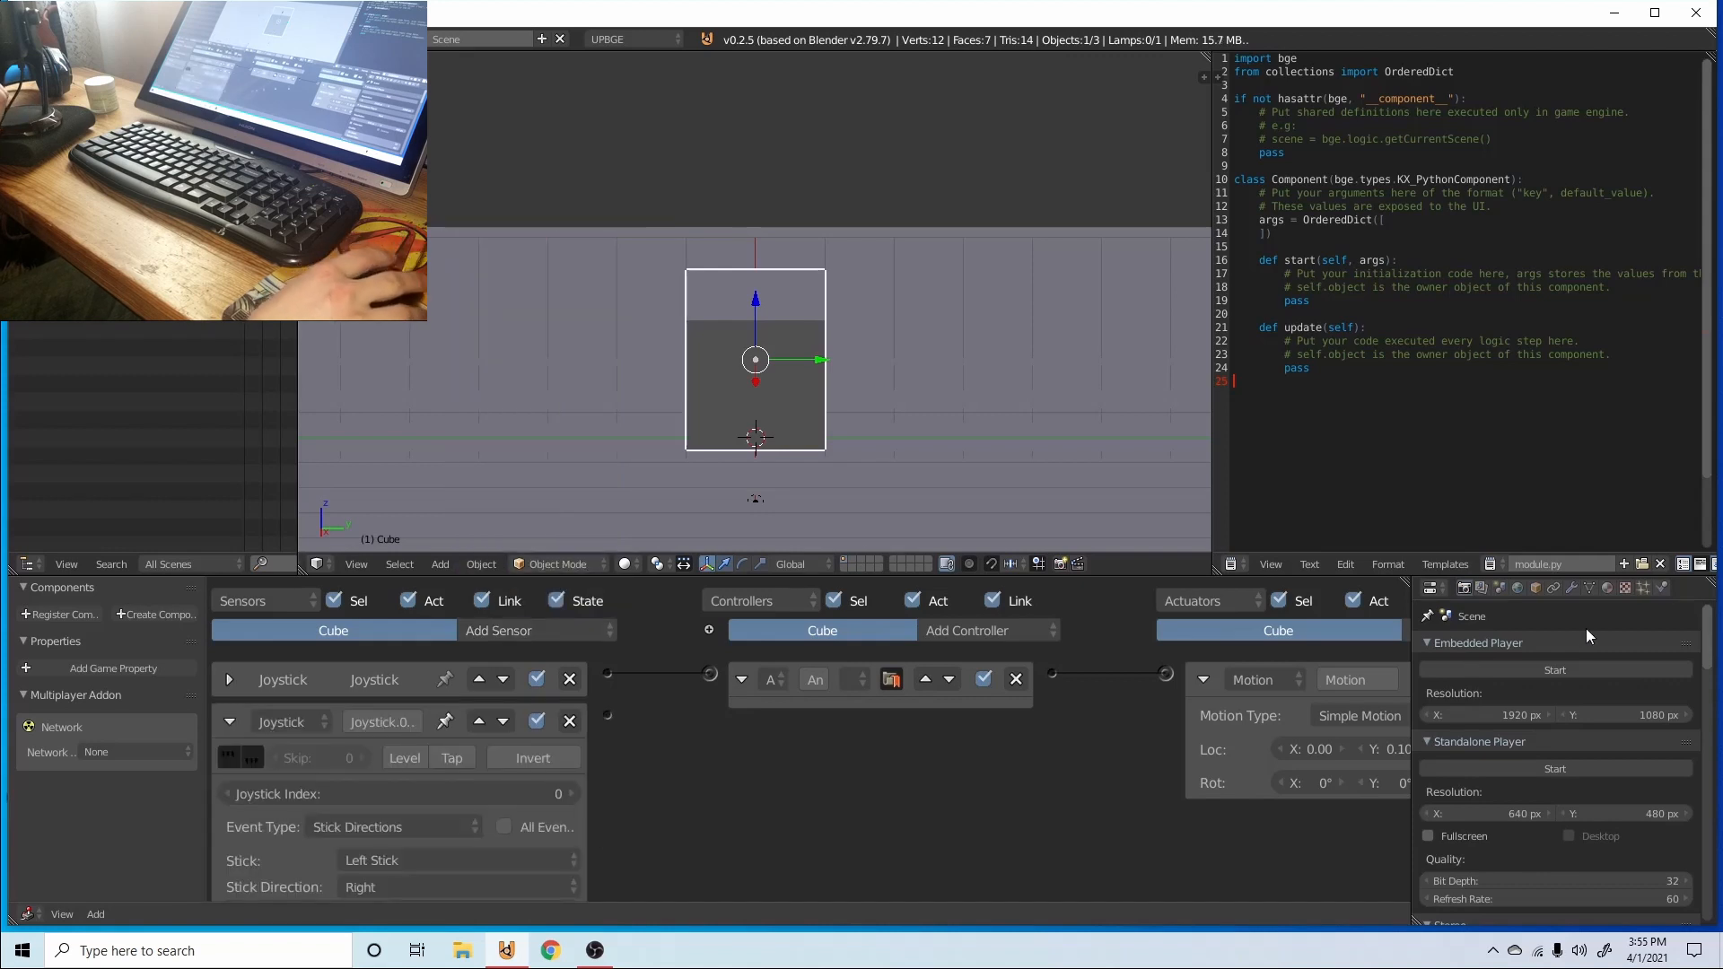
- Add a second Motion actuator to the cube and collapse the first one
{"action": "middle_click_drag", "start_coordinate": [1141, 682], "coordinate": [976, 674]}
{"action": "left_click", "coordinate": [1311, 626]}
{"action": "key", "text": "t"}
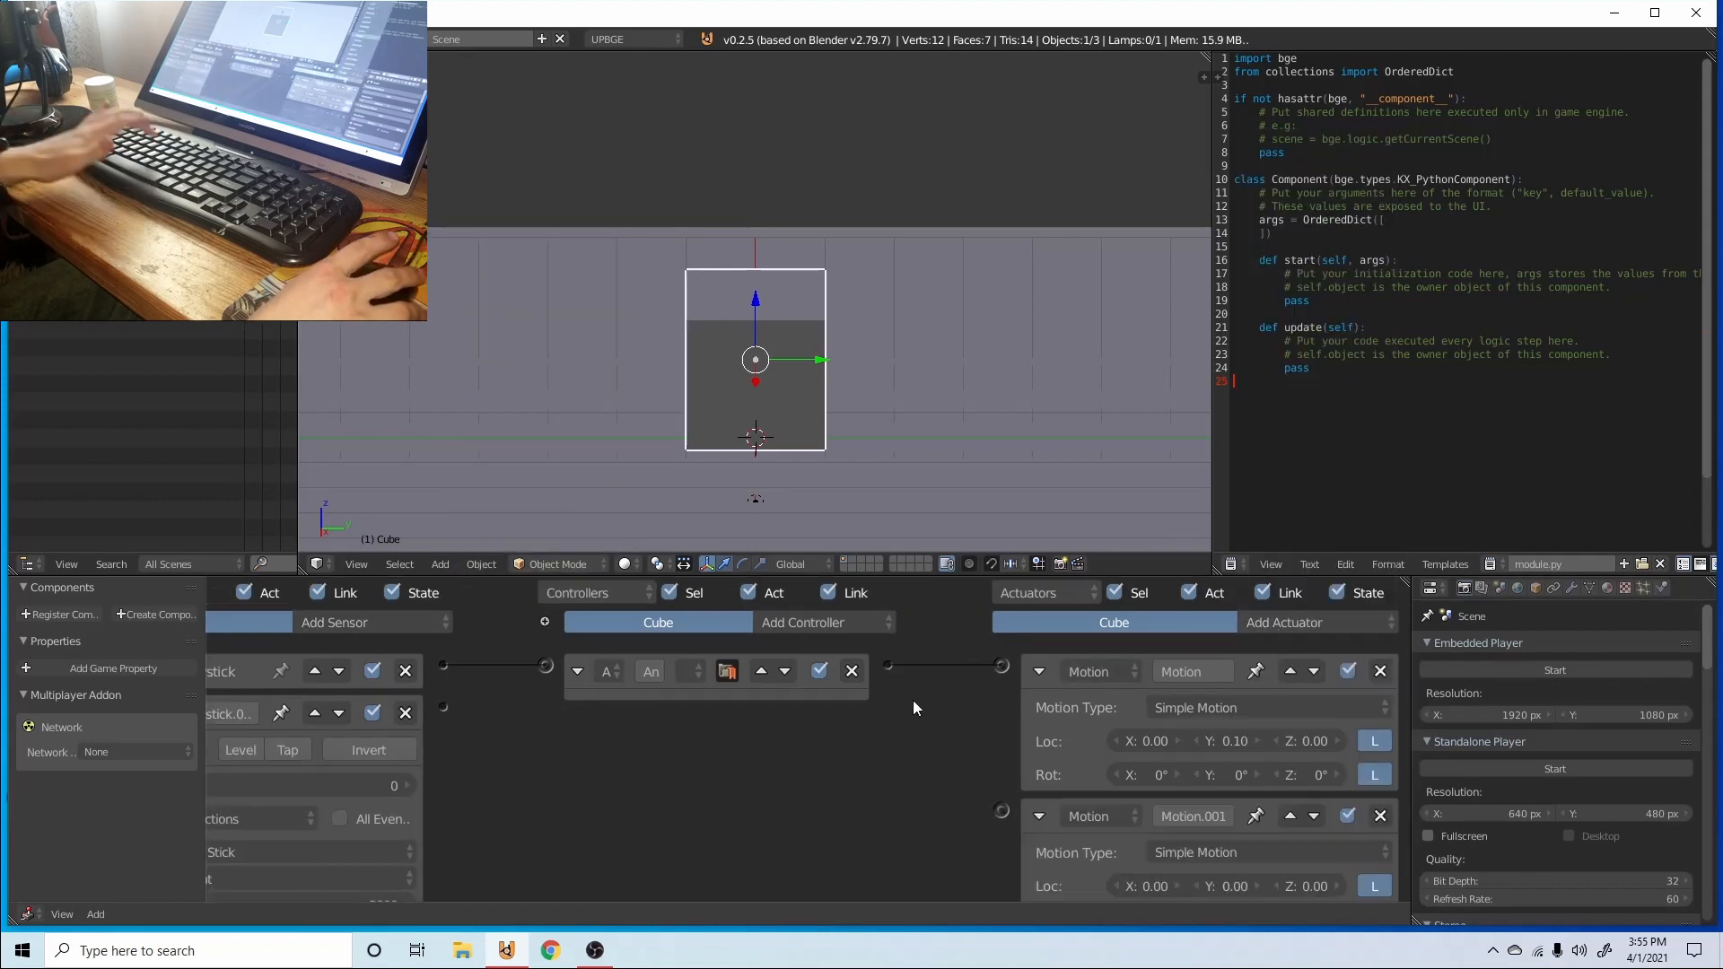
{"action": "left_click", "coordinate": [1041, 672]}
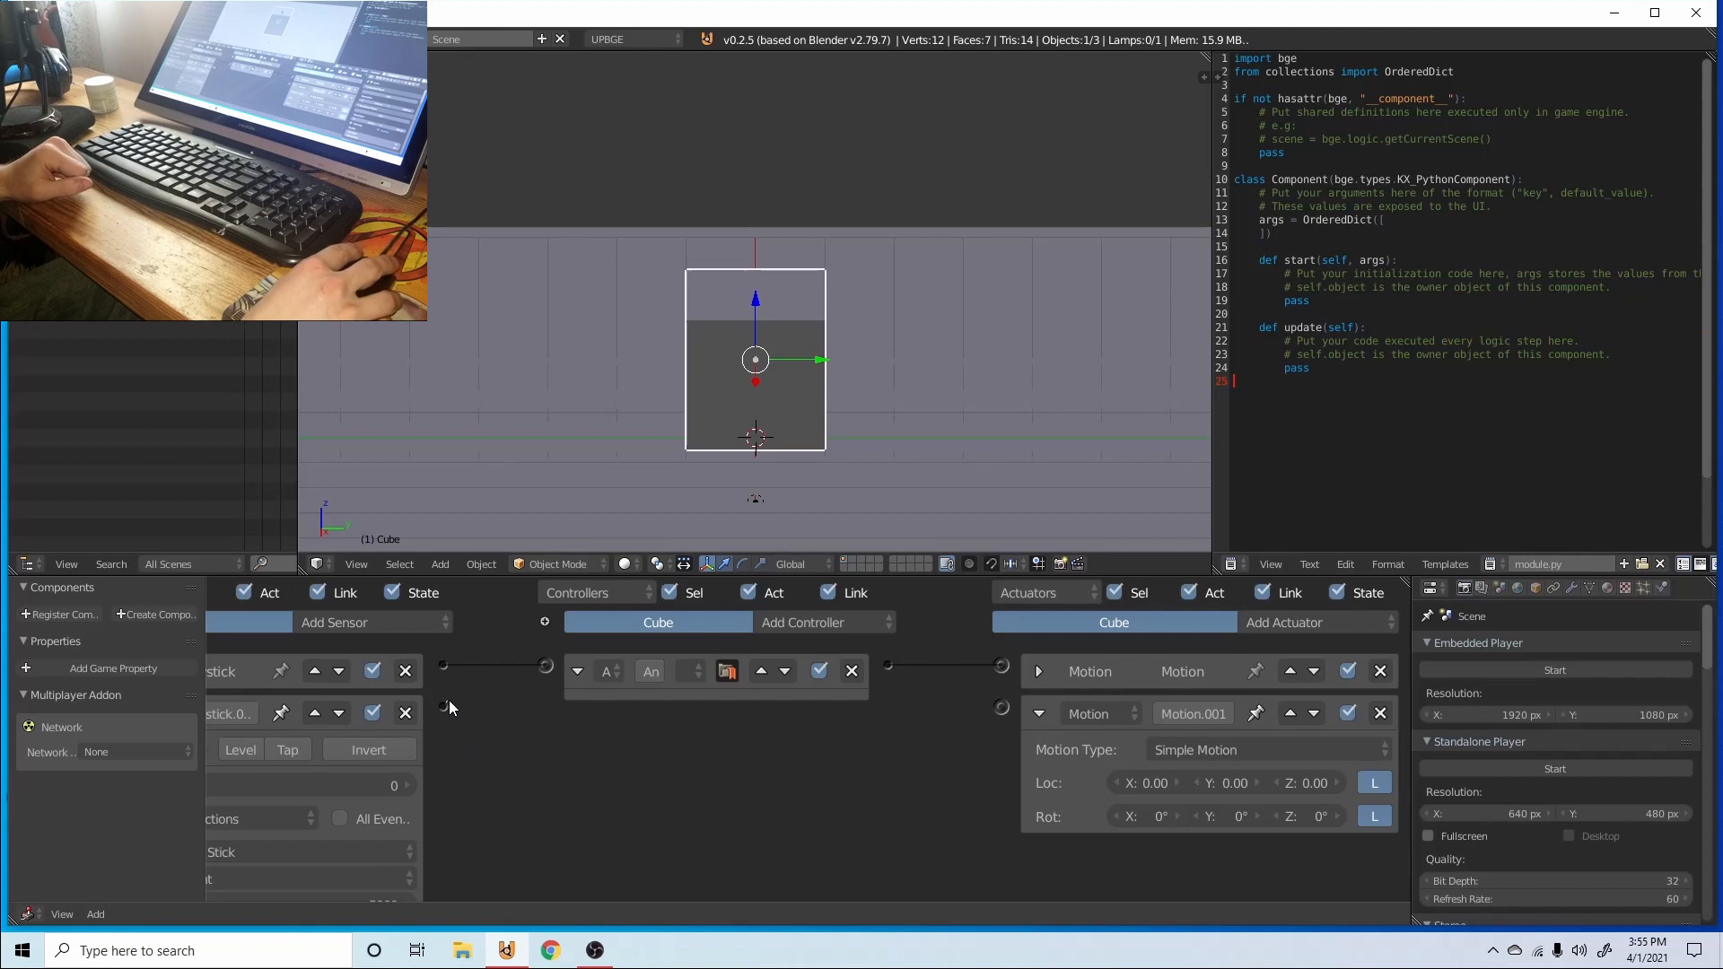
- Link the second Joystick sensor to the second Motion actuator through a new And controller, and collapse both controllers
{"action": "left_click_drag", "start_coordinate": [1007, 704], "coordinate": [1005, 707]}
{"action": "scroll", "coordinate": [848, 774], "scroll_direction": "down", "scroll_amount": 1}
{"action": "middle_click_drag", "start_coordinate": [844, 776], "coordinate": [957, 747]}
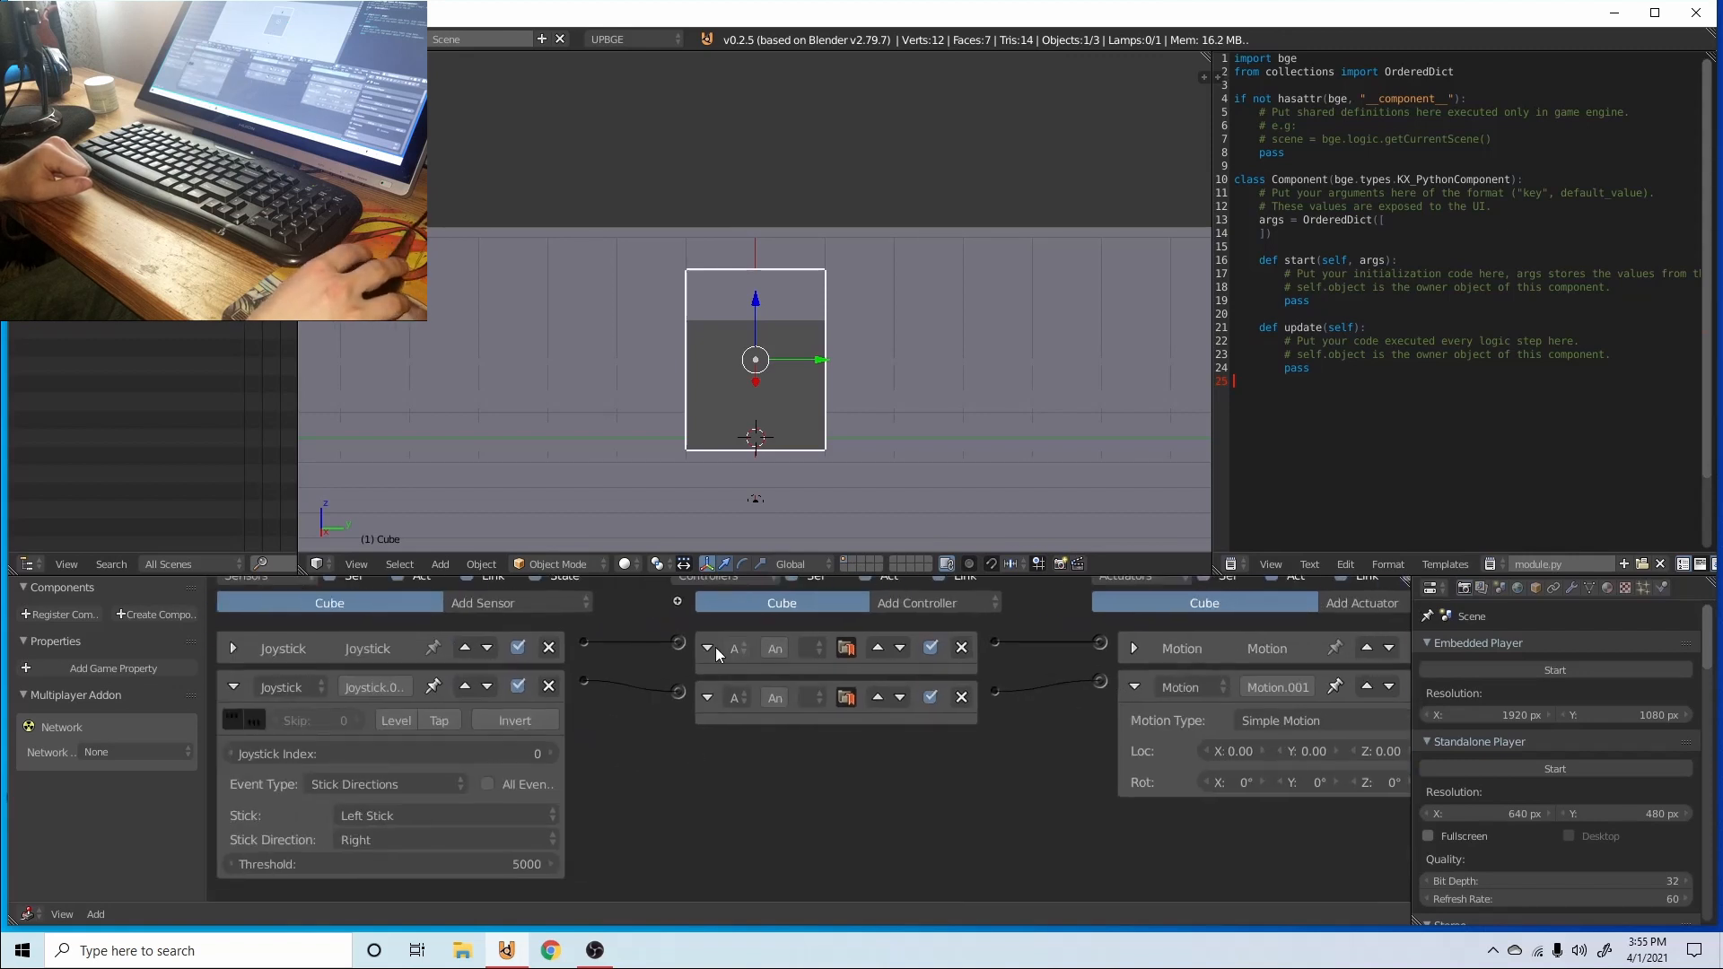
{"action": "left_click", "coordinate": [710, 648]}
{"action": "left_click", "coordinate": [705, 685]}
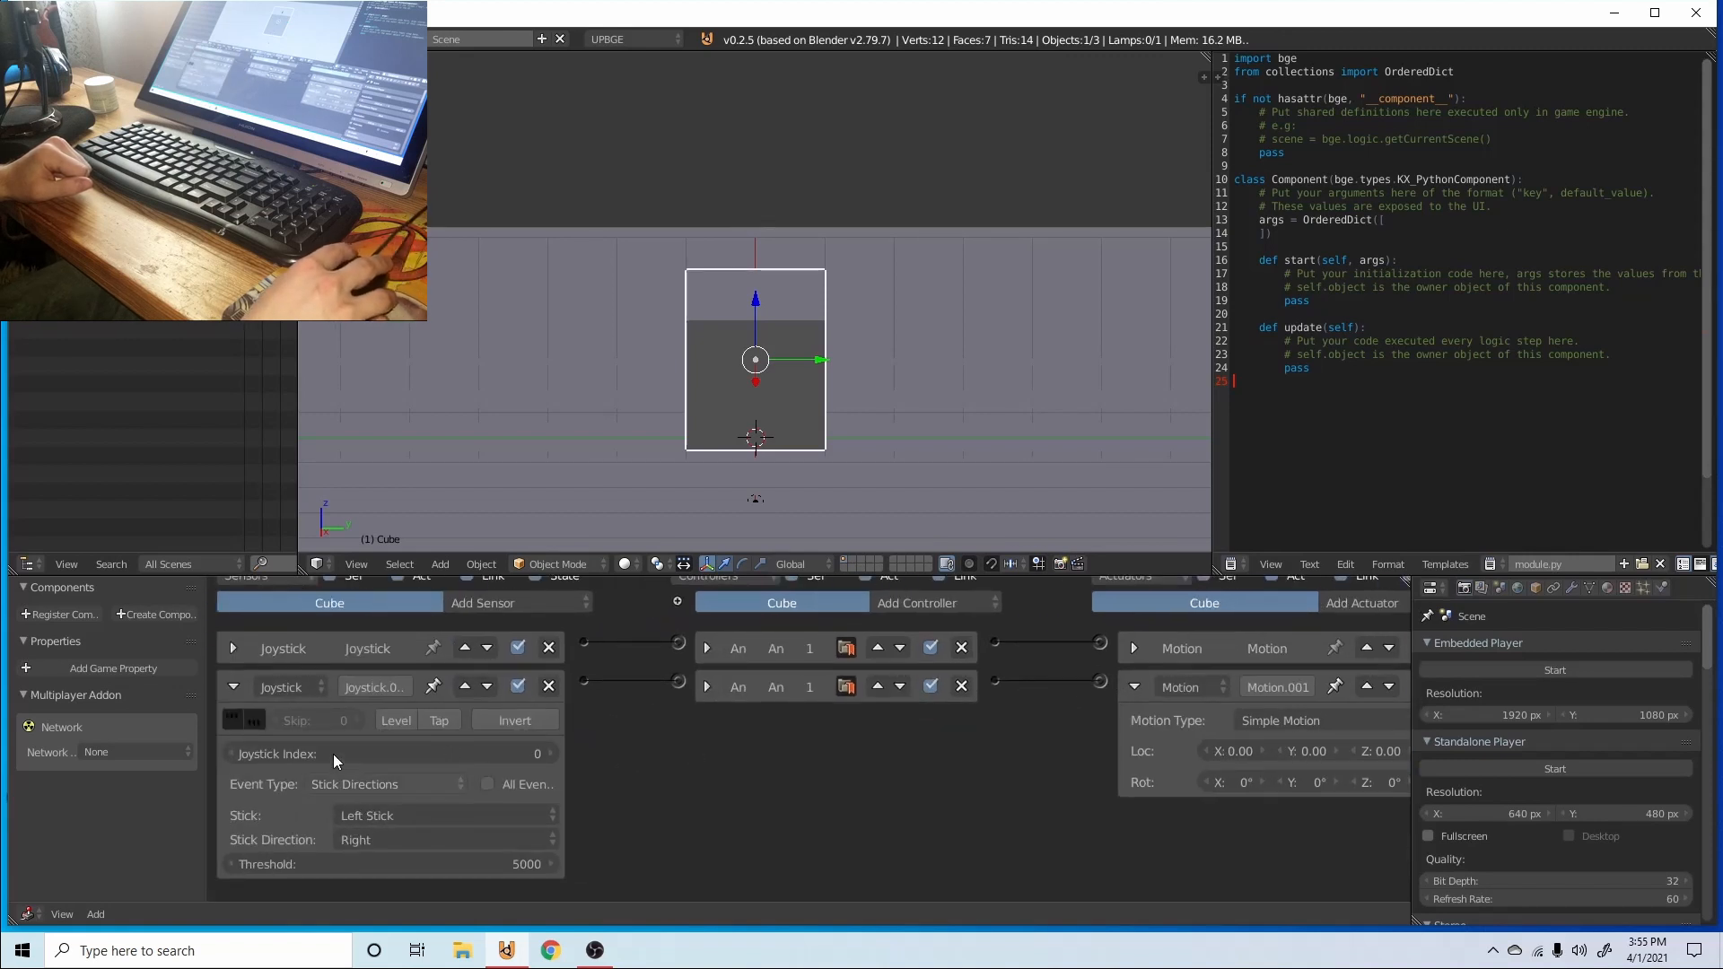
- Set the second Joystick sensor's stick direction to Left and the second Motion actuator's Y location to -0.10
{"action": "left_click", "coordinate": [405, 839]}
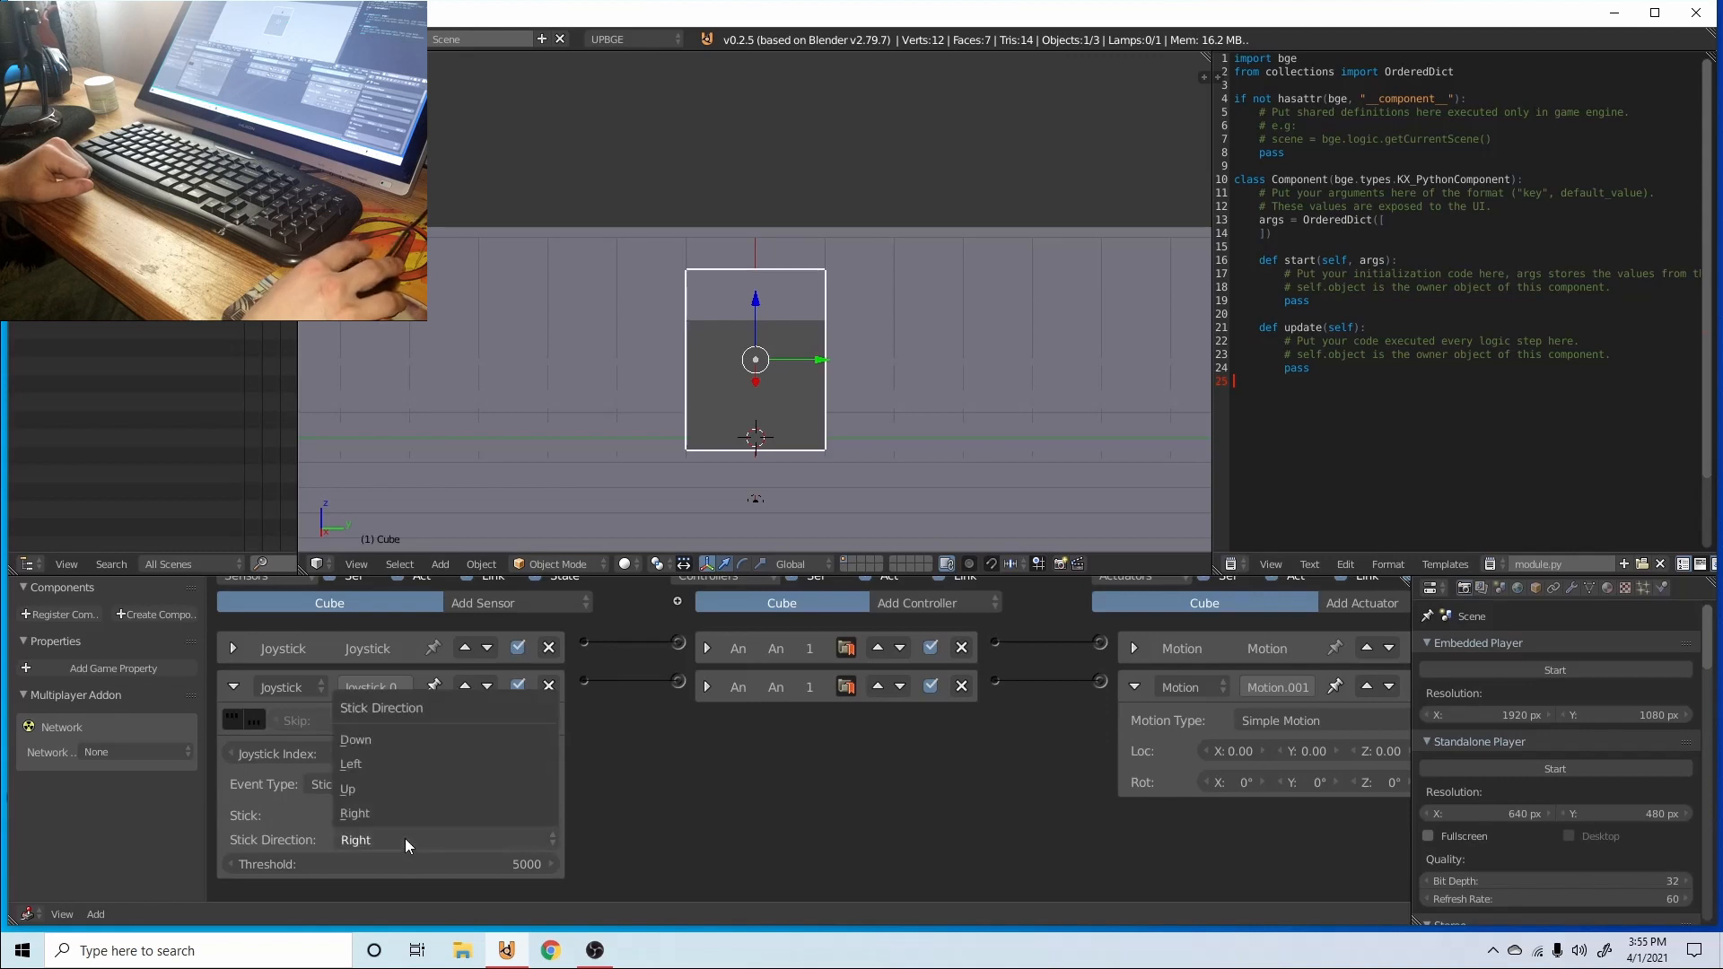
{"action": "left_click", "coordinate": [423, 764]}
{"action": "left_click", "coordinate": [232, 686]}
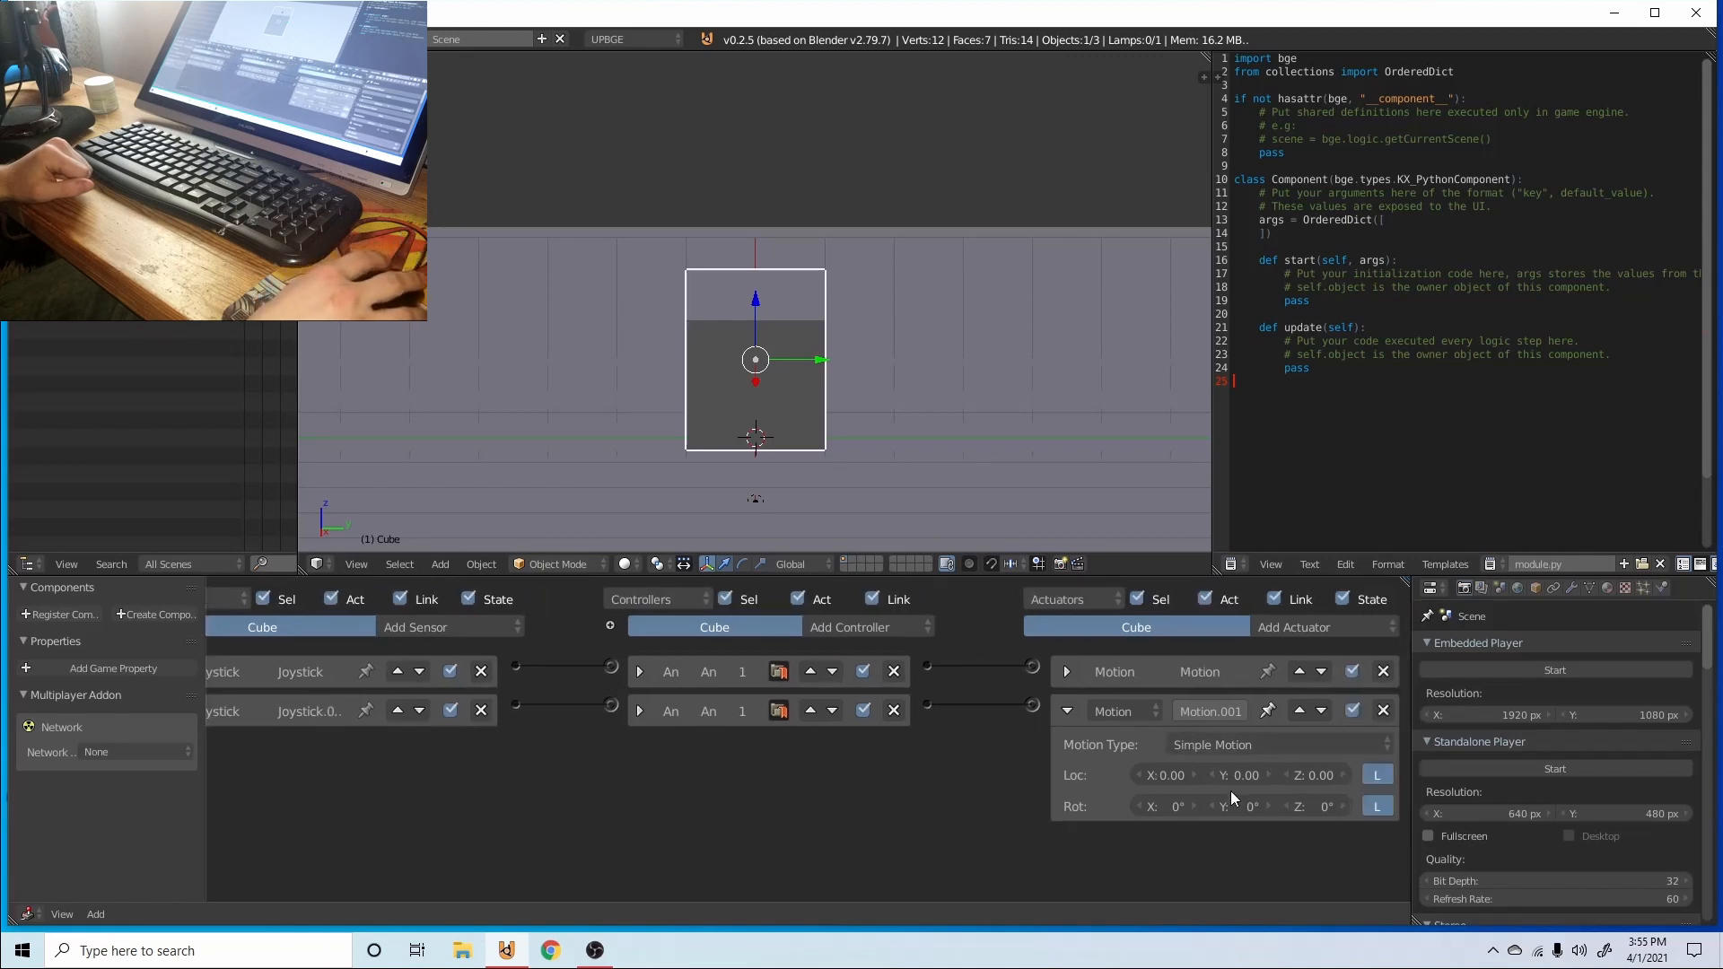
{"action": "left_click", "coordinate": [1215, 774]}
- Run the game to test moving the cube both ways, end the test, and collapse the second Motion actuator
{"action": "key", "text": "p"}
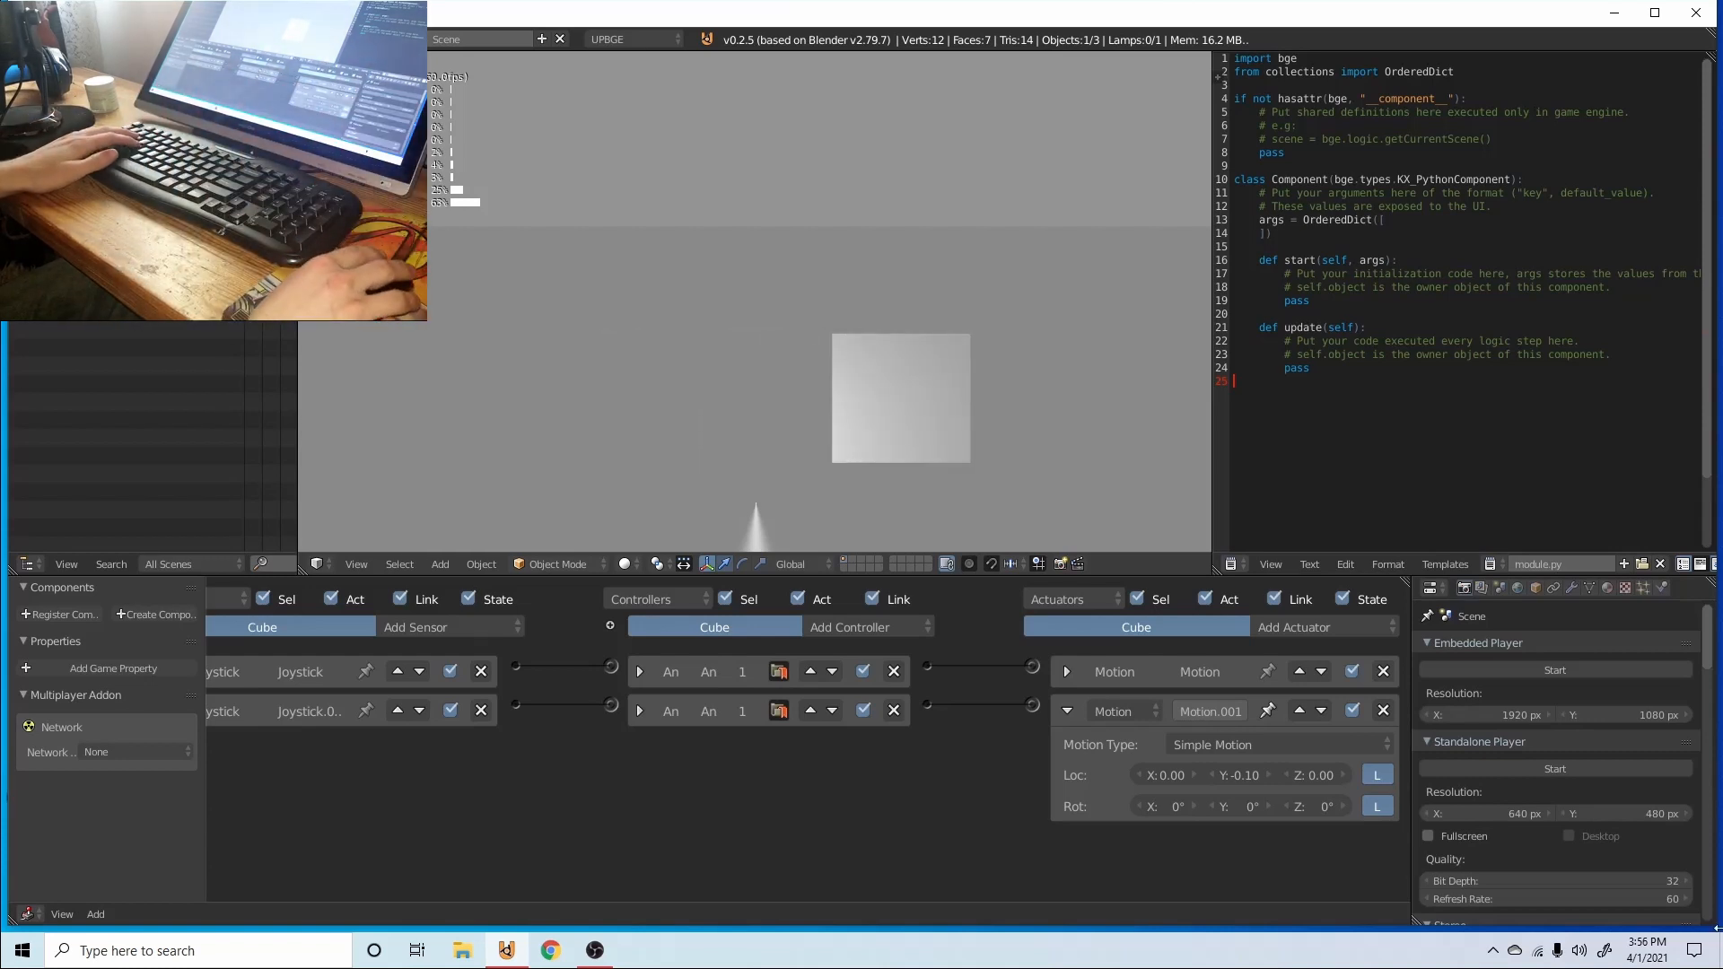
{"action": "key", "text": "Escape"}
{"action": "left_click", "coordinate": [1068, 710]}
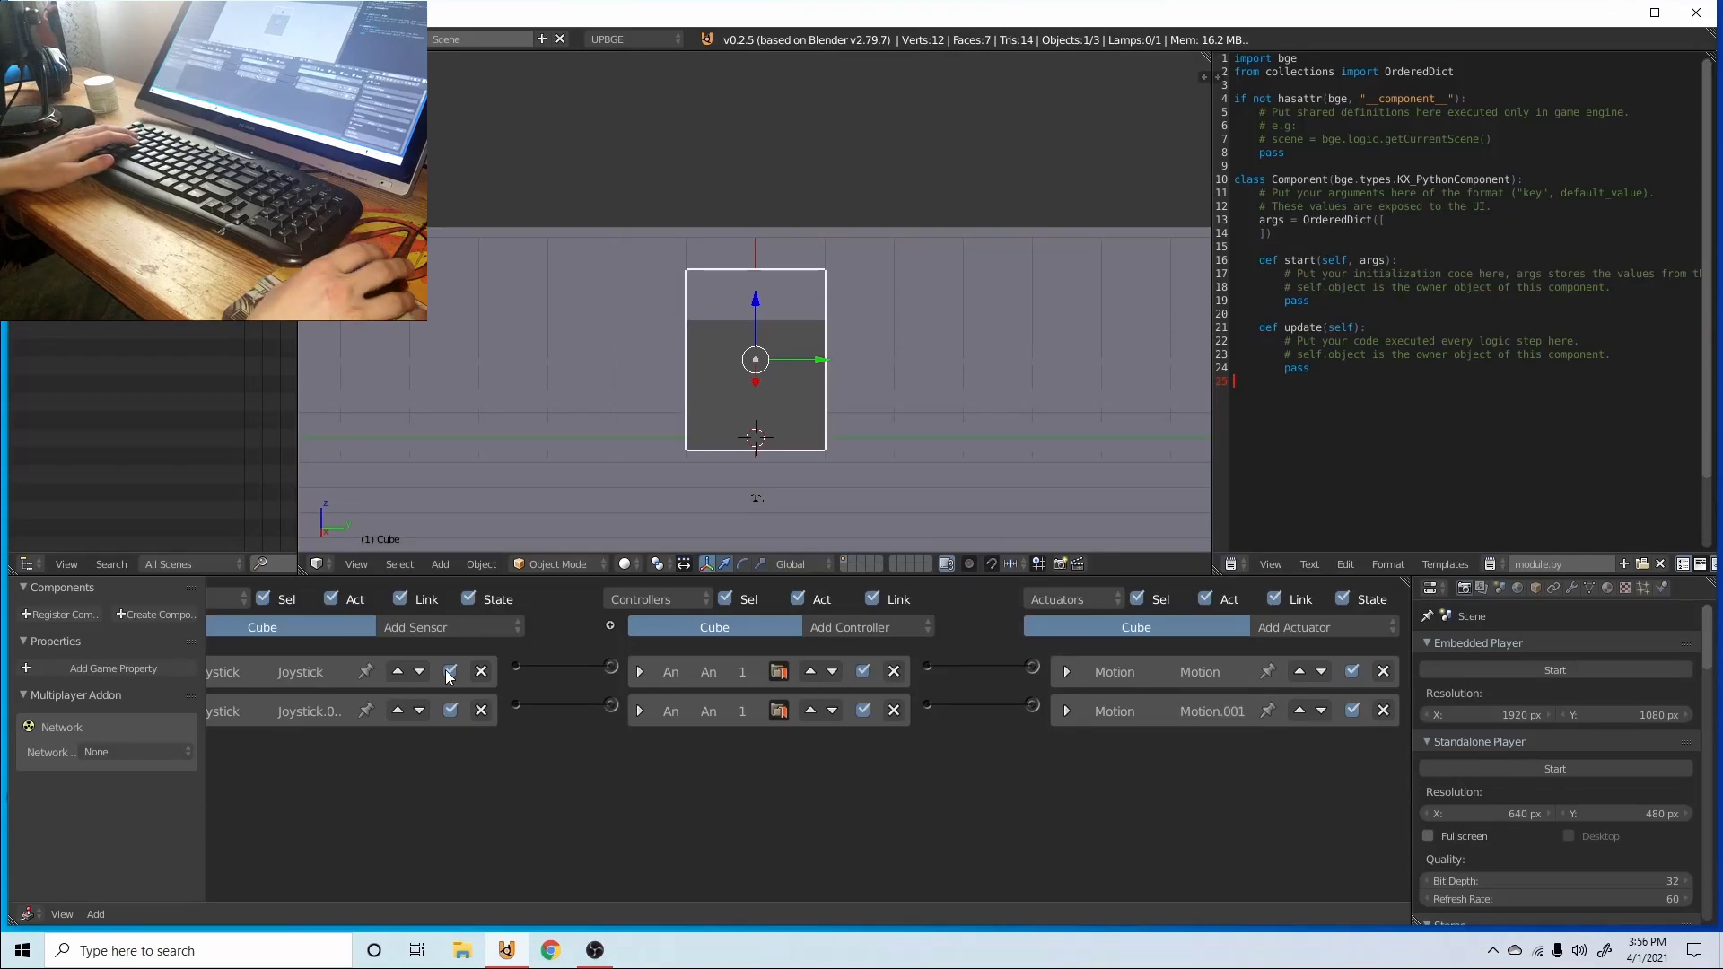
- Add a third Joystick sensor and a third Motion actuator to the cube
{"action": "left_click", "coordinate": [458, 632]}
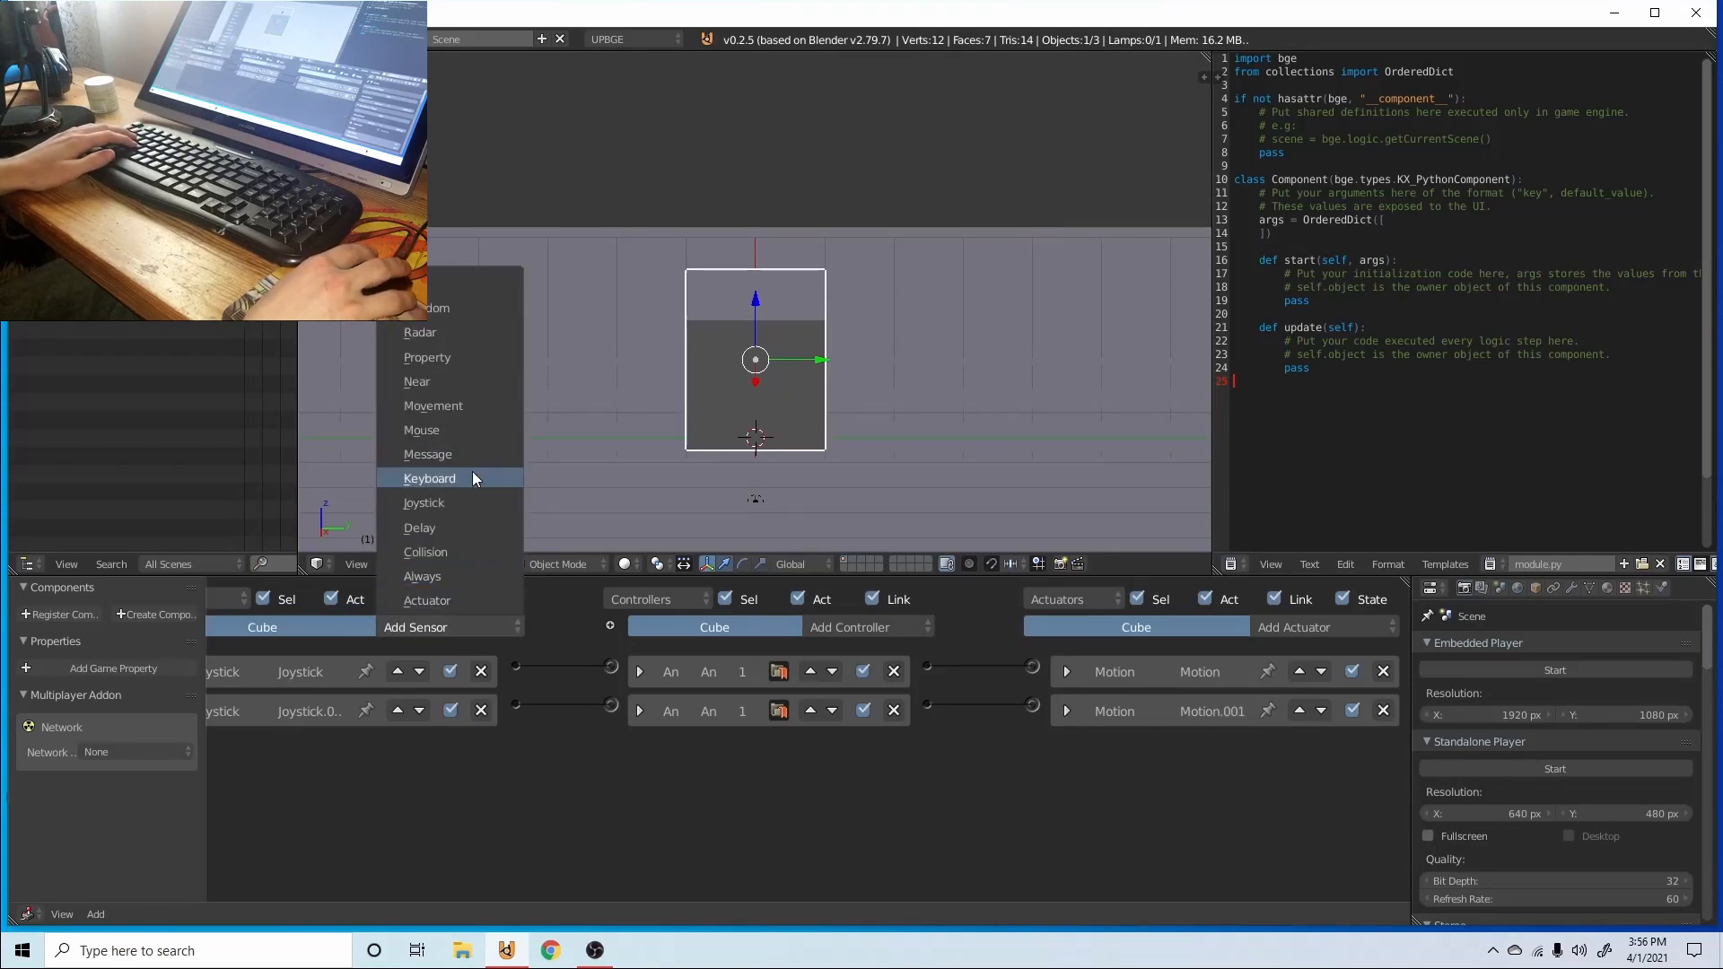
{"action": "left_click", "coordinate": [465, 502]}
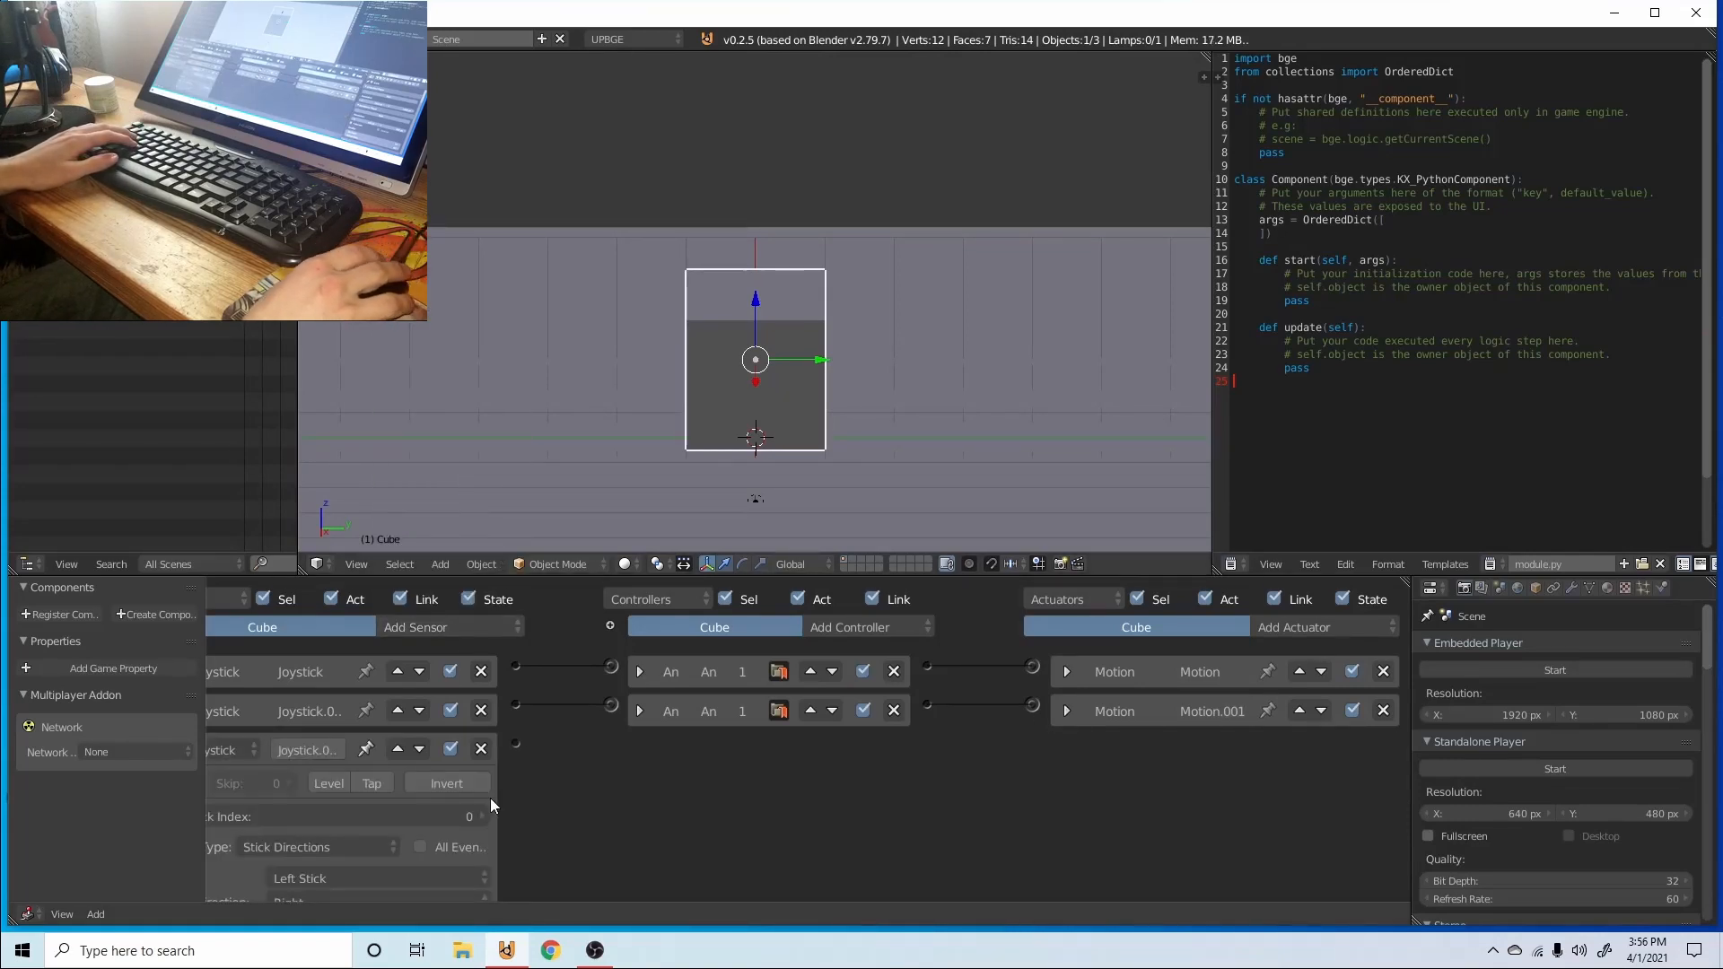
{"action": "left_click", "coordinate": [1349, 633]}
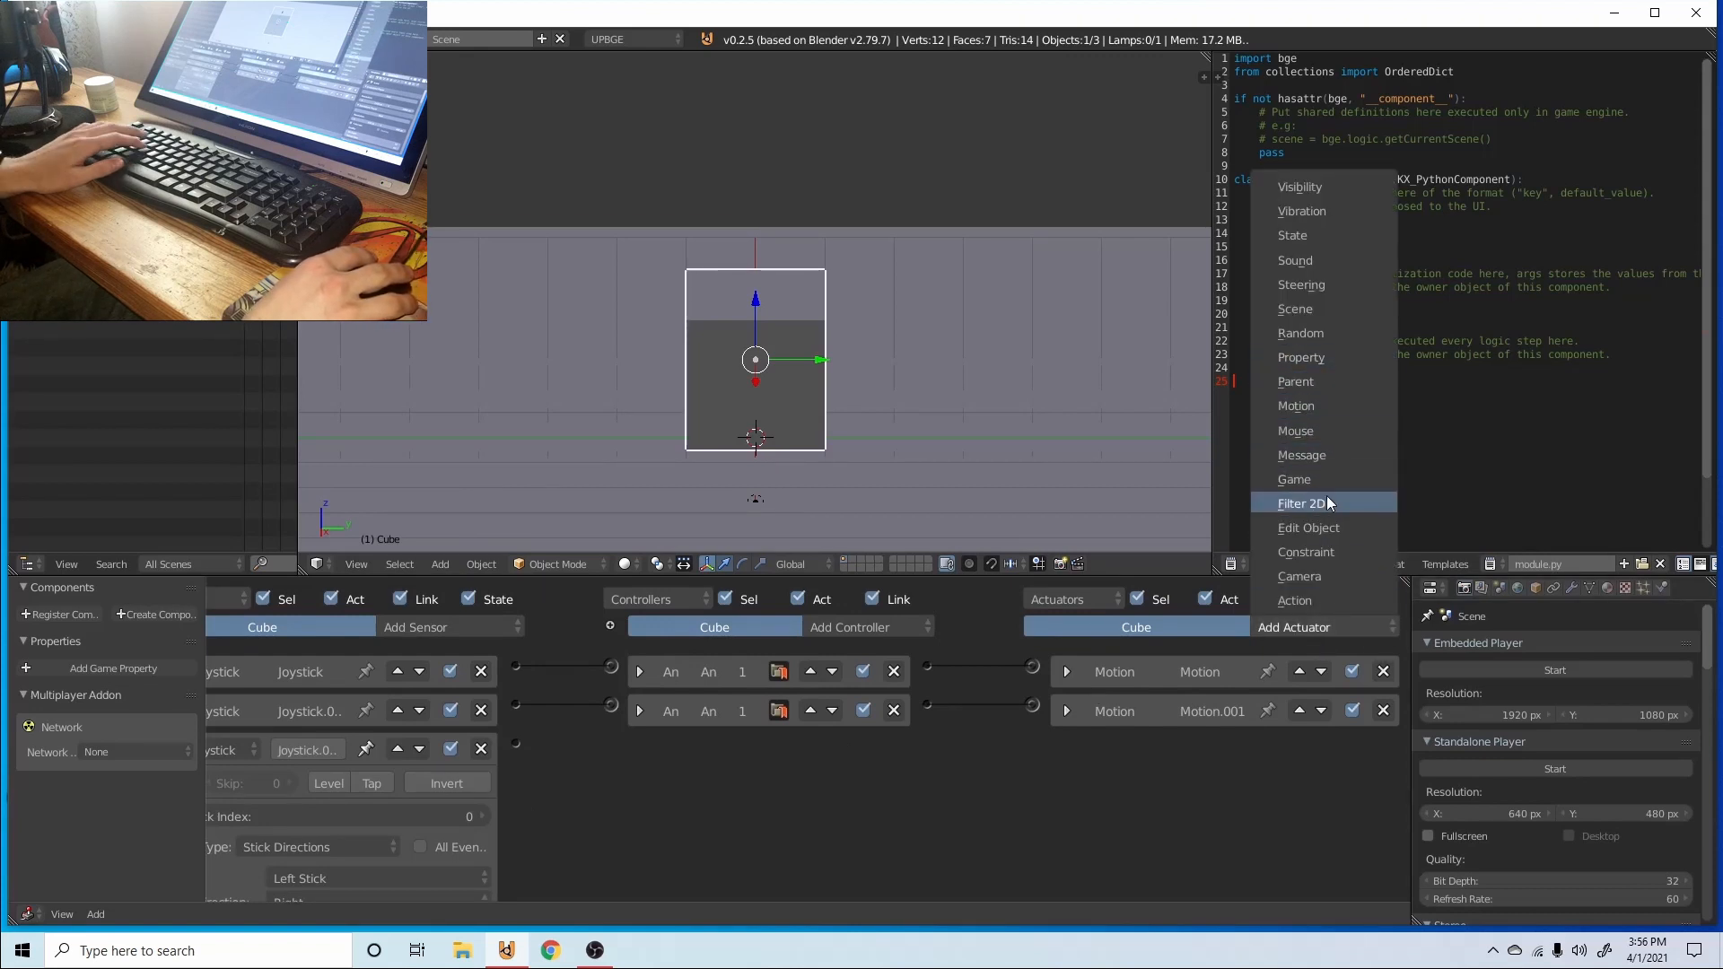
{"action": "left_click", "coordinate": [1312, 406]}
- Set the third Motion actuator to Character Motion with Jump enabled, and link it to the third Joystick sensor through an And controller
{"action": "left_click", "coordinate": [1284, 781]}
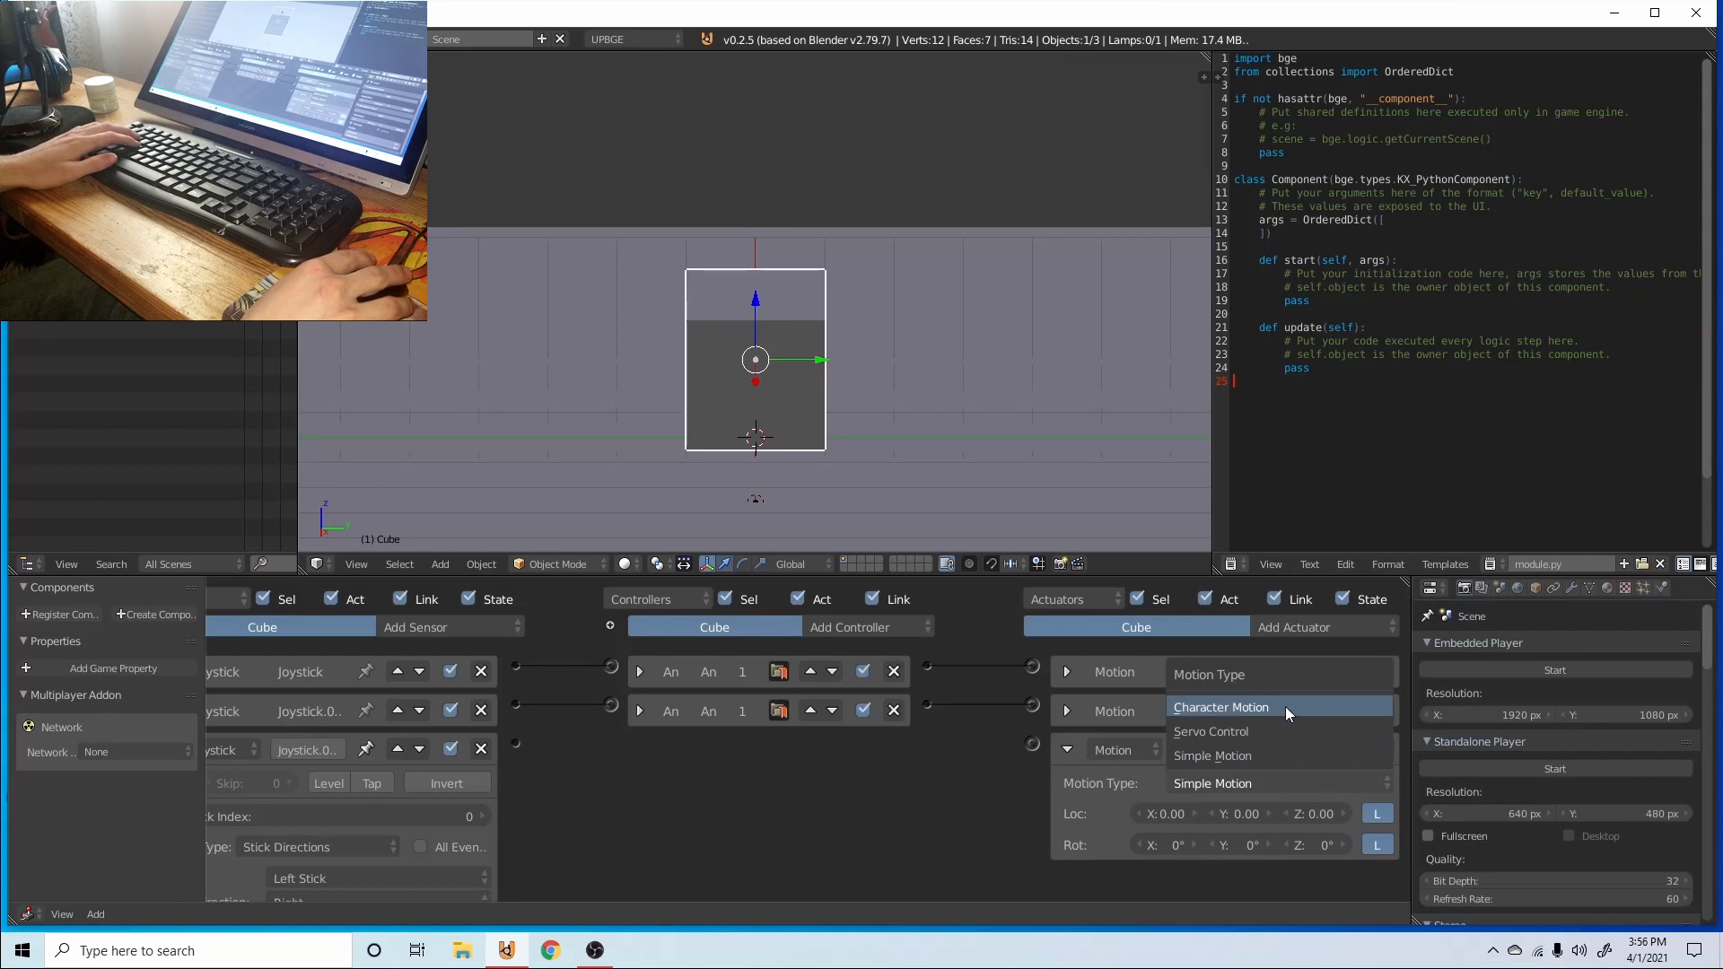
{"action": "left_click", "coordinate": [1286, 707]}
{"action": "left_click", "coordinate": [1330, 877]}
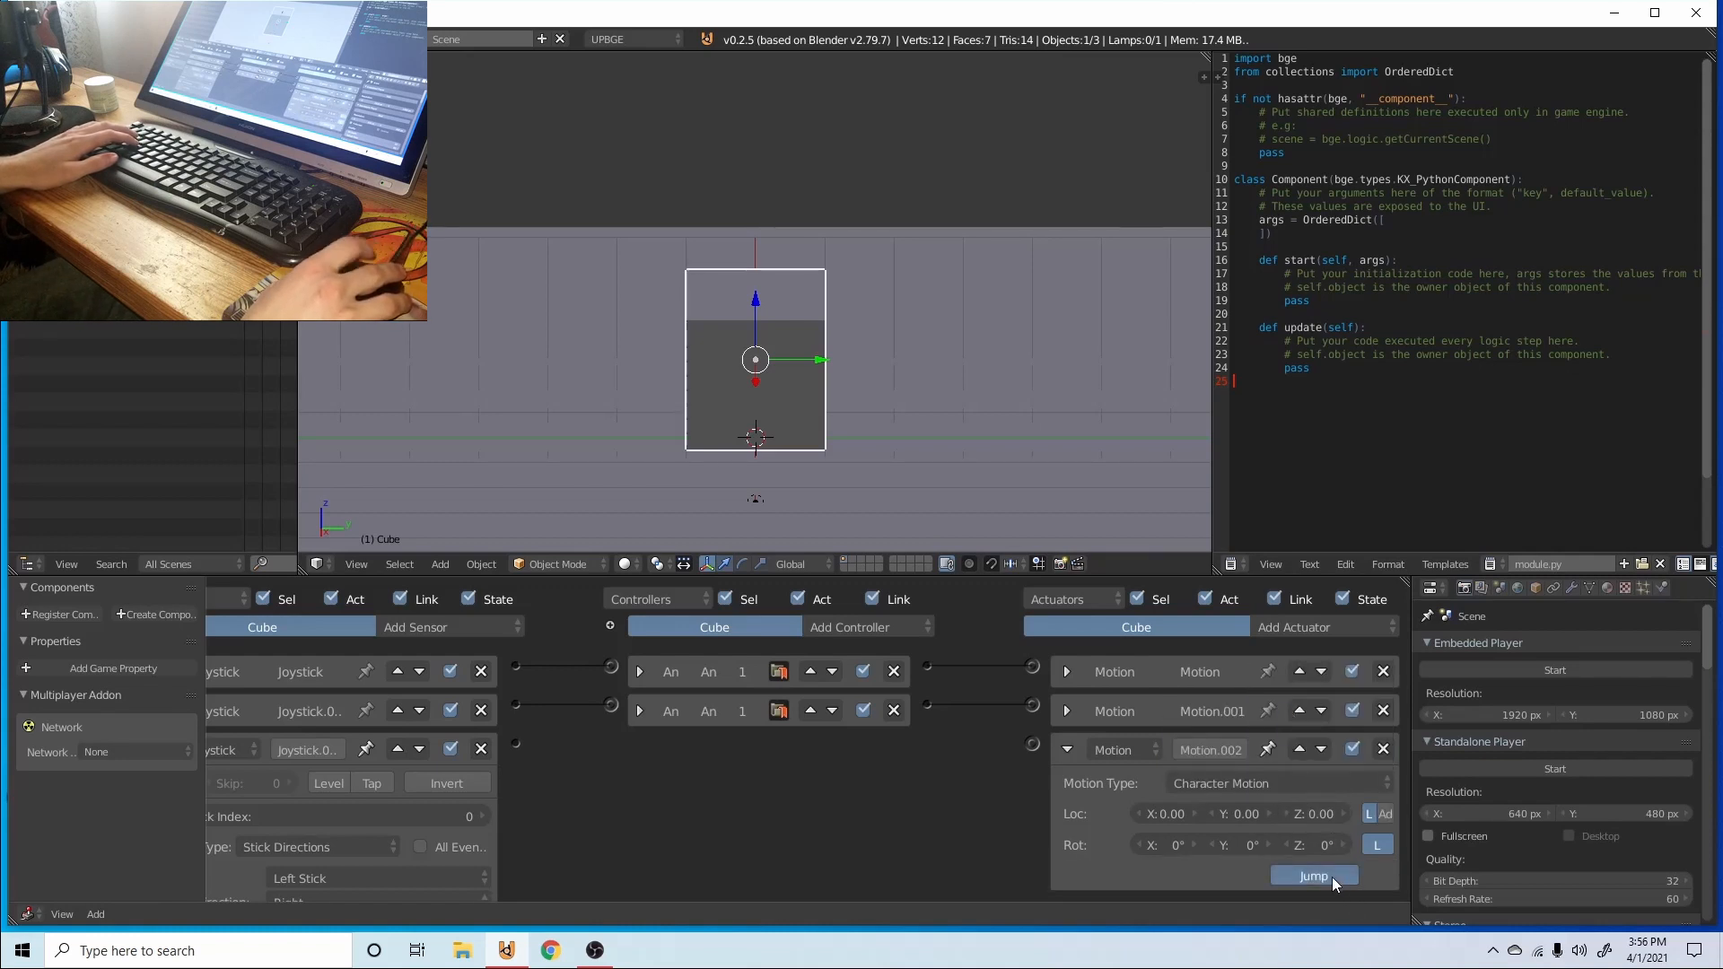
{"action": "left_click_drag", "start_coordinate": [1035, 752], "coordinate": [1033, 745]}
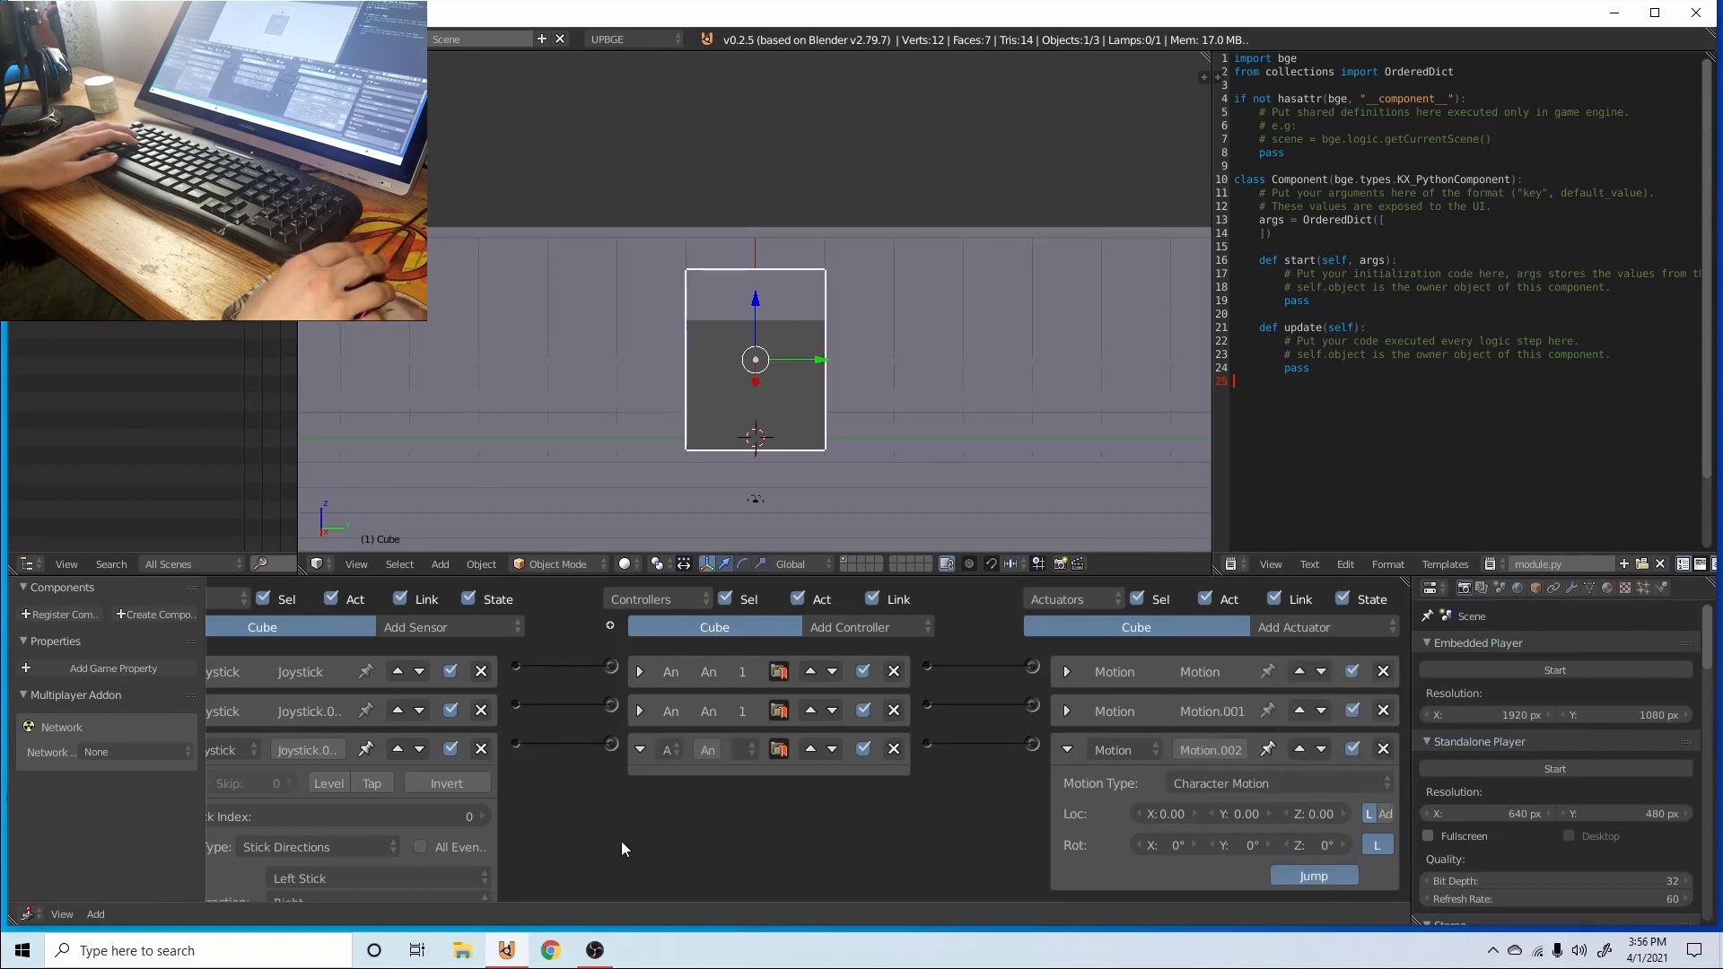
- Set the third Joystick sensor's event type to Buttons, using button A
{"action": "left_click", "coordinate": [361, 784]}
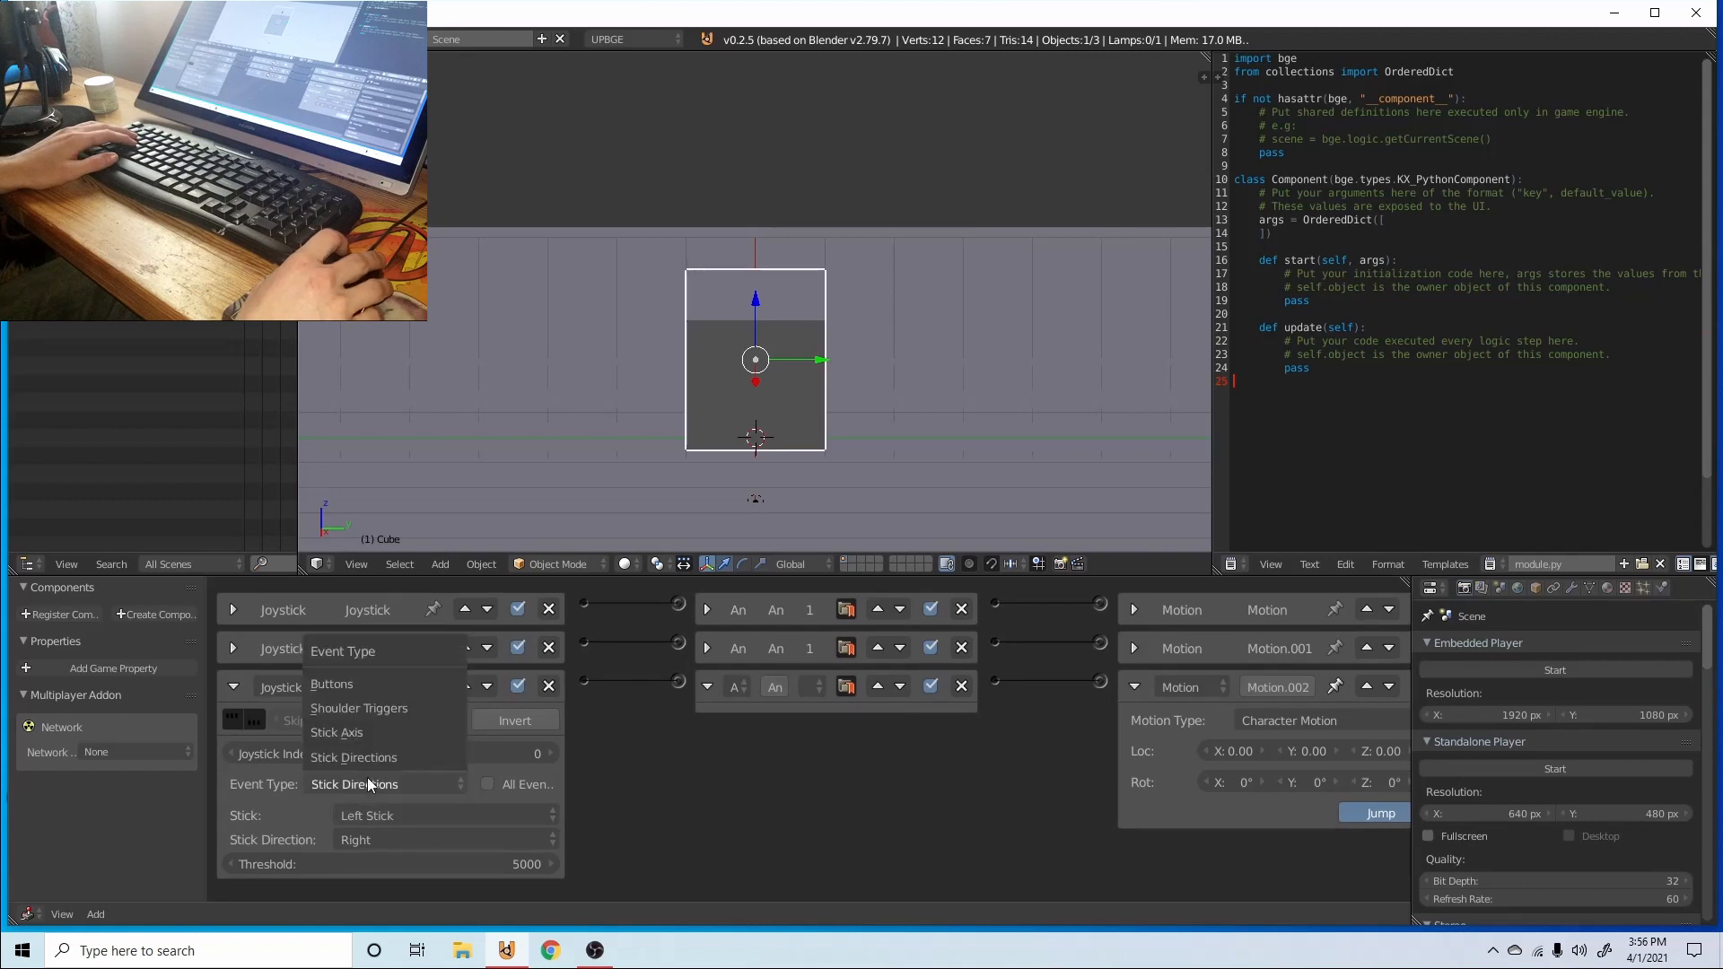
{"action": "left_click", "coordinate": [367, 682]}
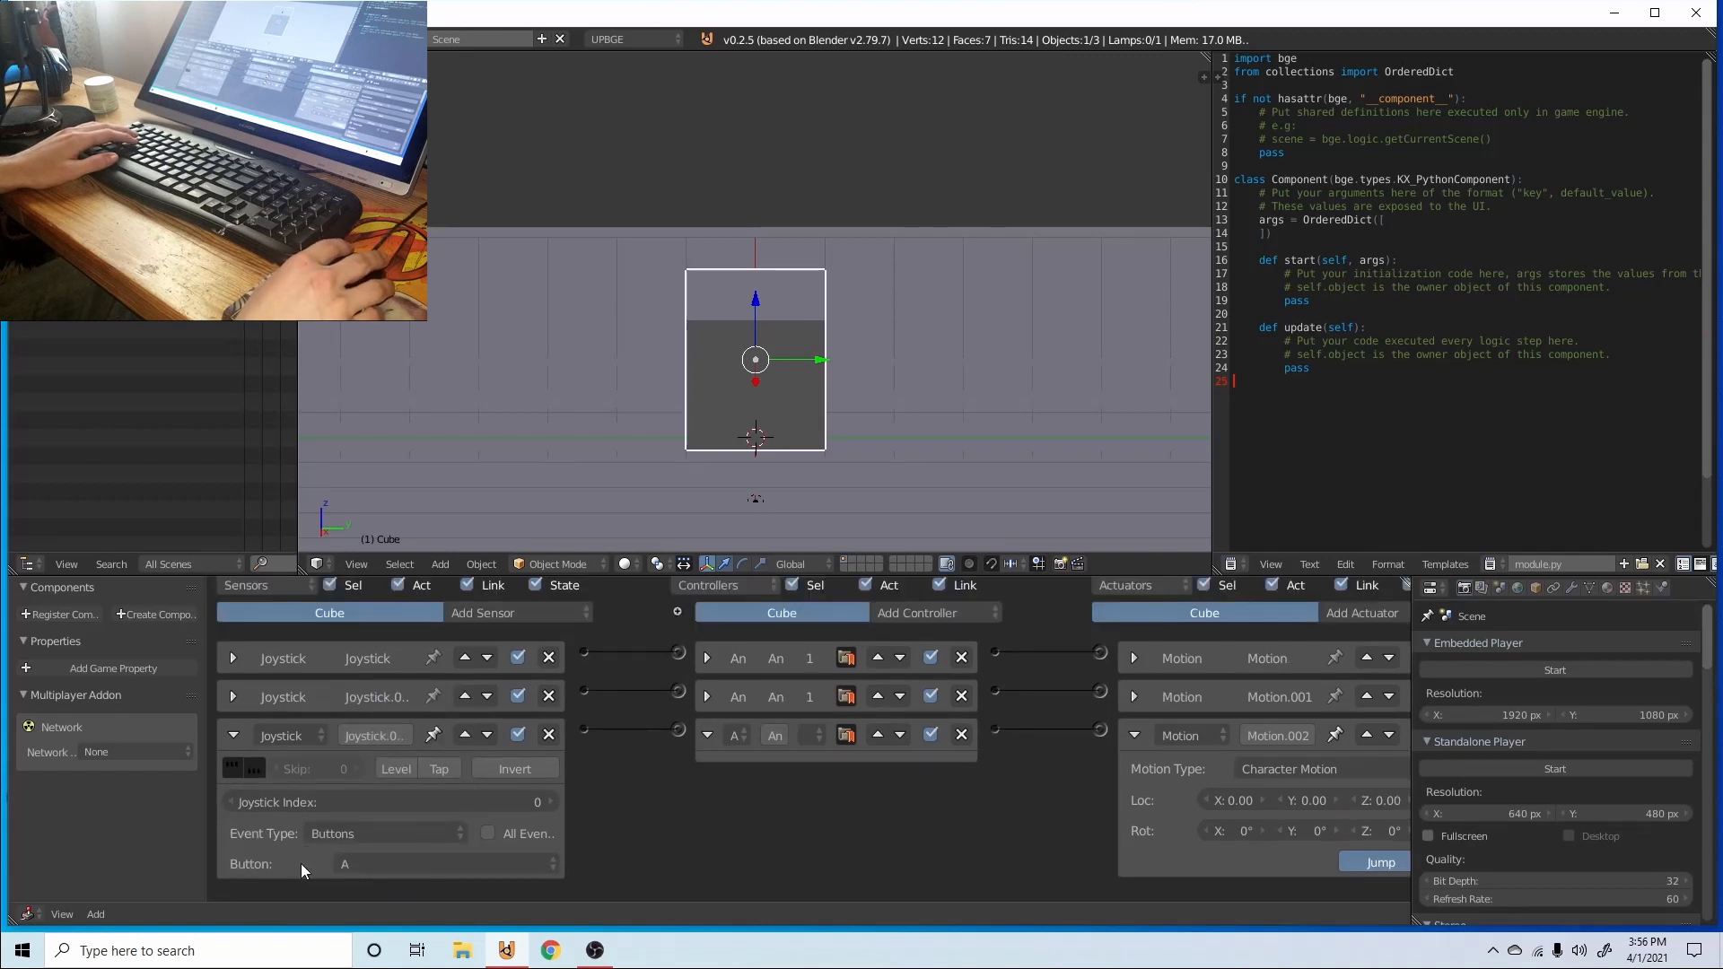
{"action": "left_click", "coordinate": [335, 863]}
{"action": "left_click", "coordinate": [348, 859]}
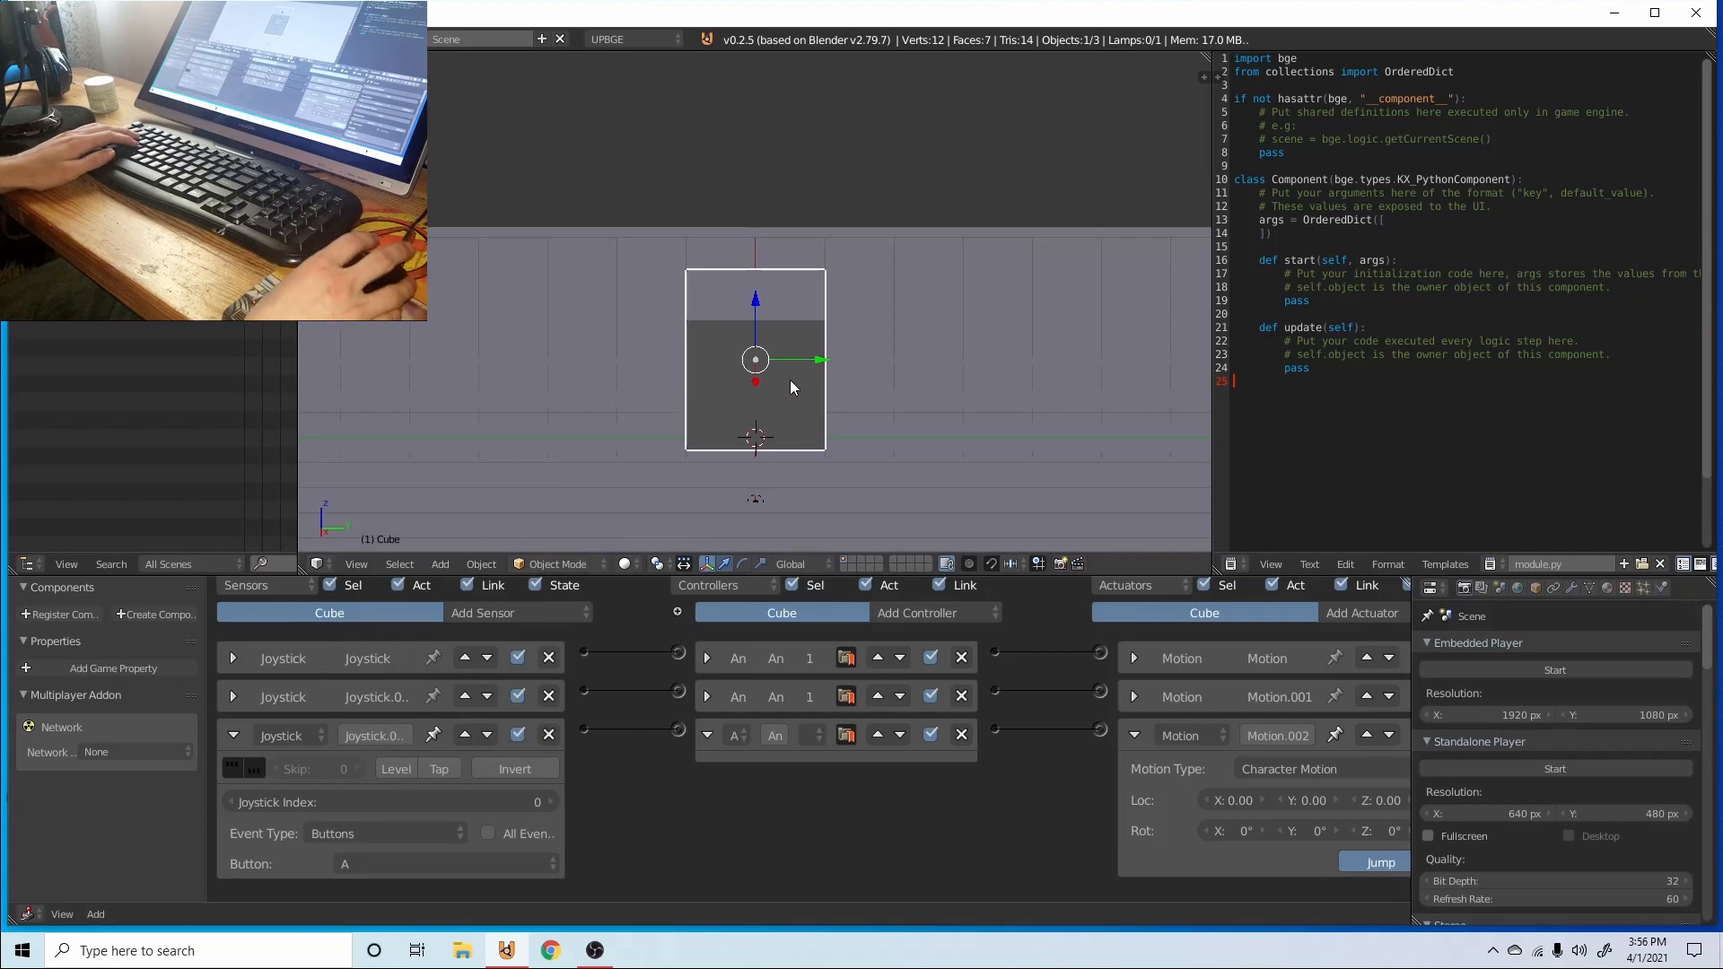
- Run the game to test the cube's jump with the controller, end the test, and collapse the third row of logic bricks
{"action": "key", "text": "p"}
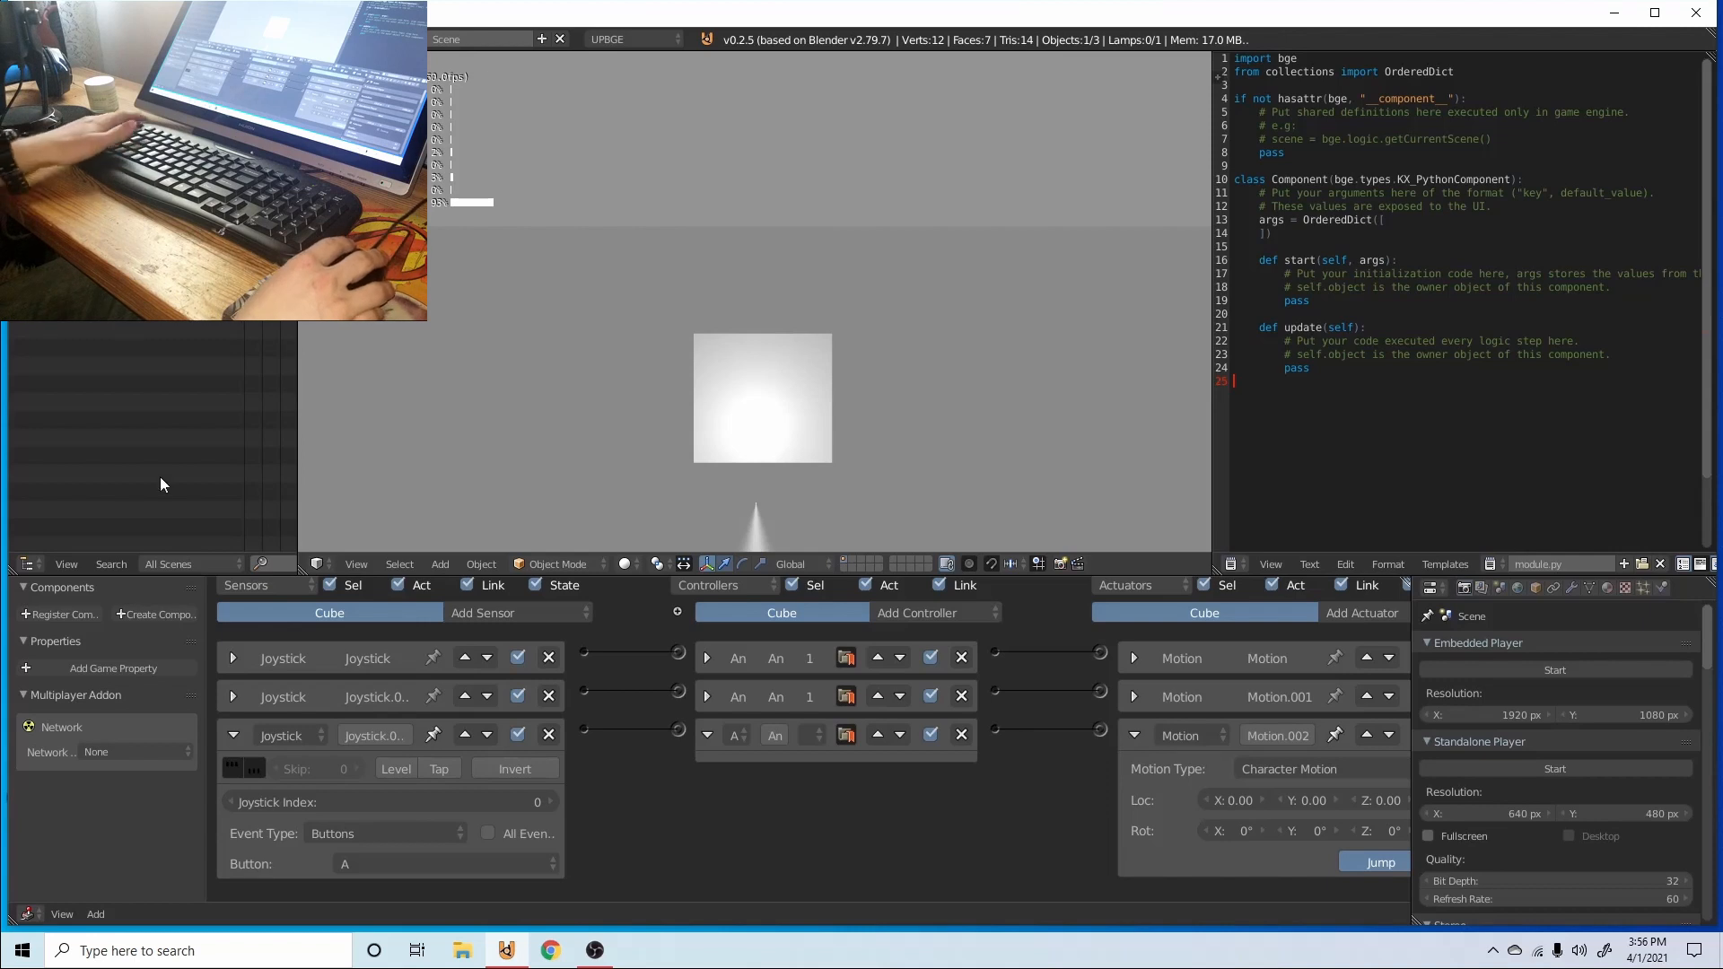
{"action": "key", "text": "Escape"}
{"action": "left_click", "coordinate": [231, 734]}
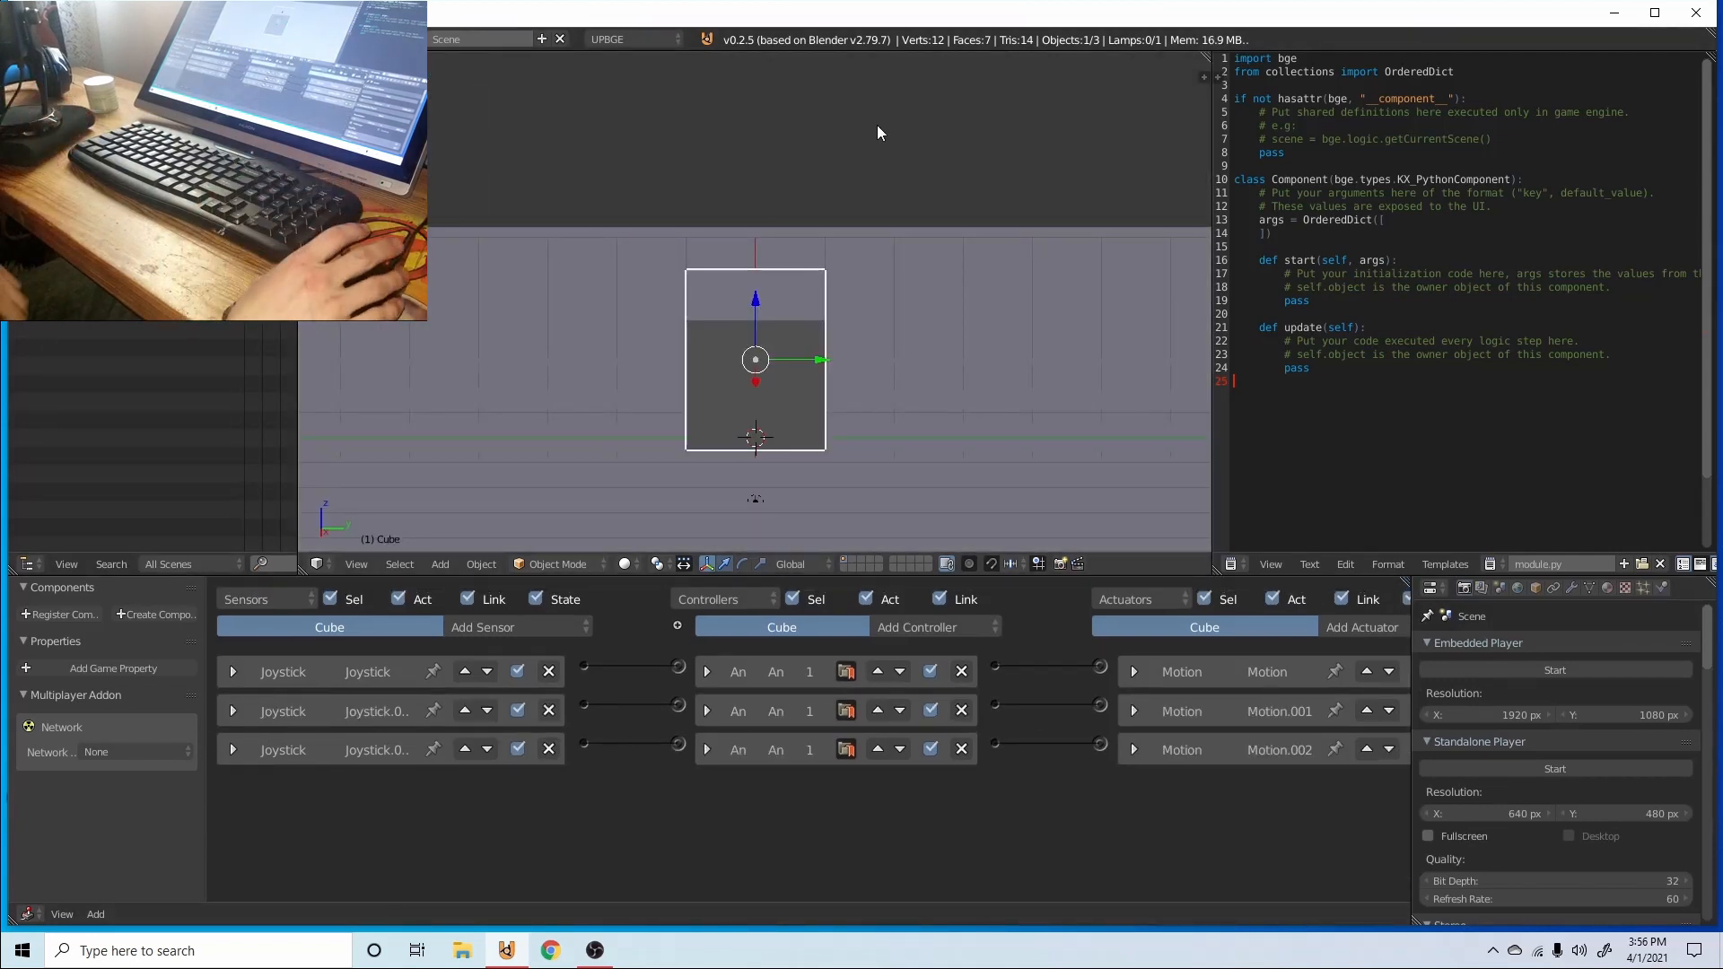
- Open the existing block-terrain game project and bring its pickaxe character into close view
{"action": "left_click", "coordinate": [65, 39]}
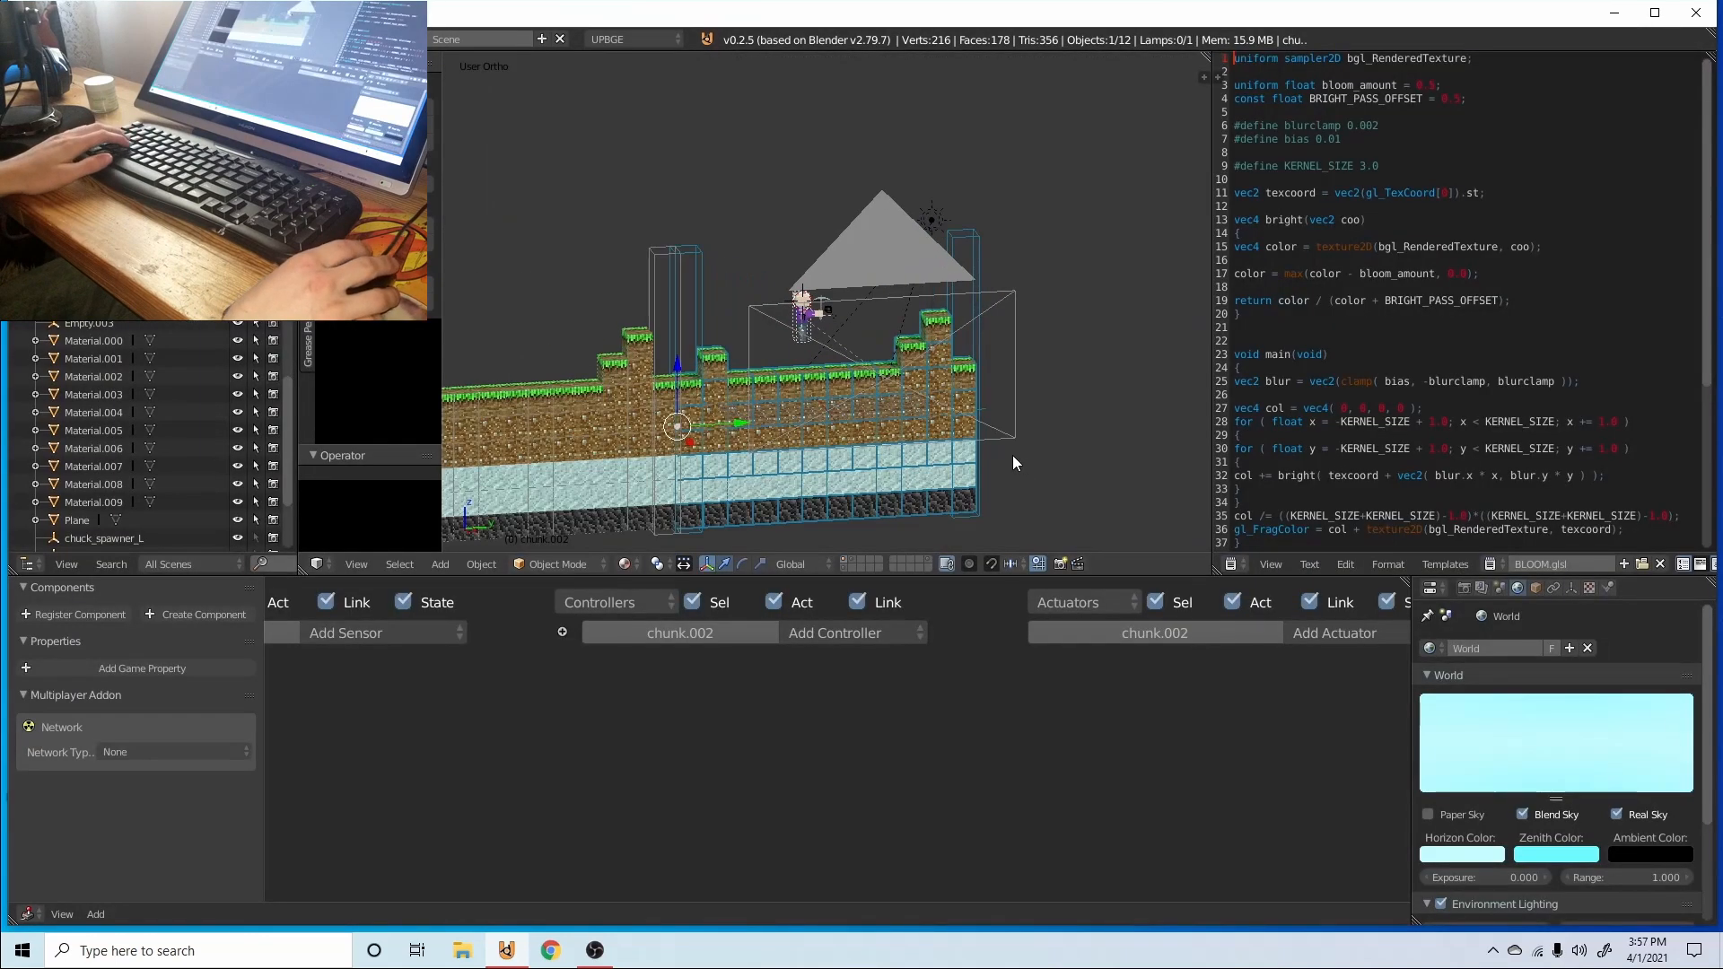
{"action": "middle_click_drag", "start_coordinate": [1012, 455], "coordinate": [808, 375]}
{"action": "scroll", "coordinate": [809, 373], "scroll_direction": "up", "scroll_amount": 6}
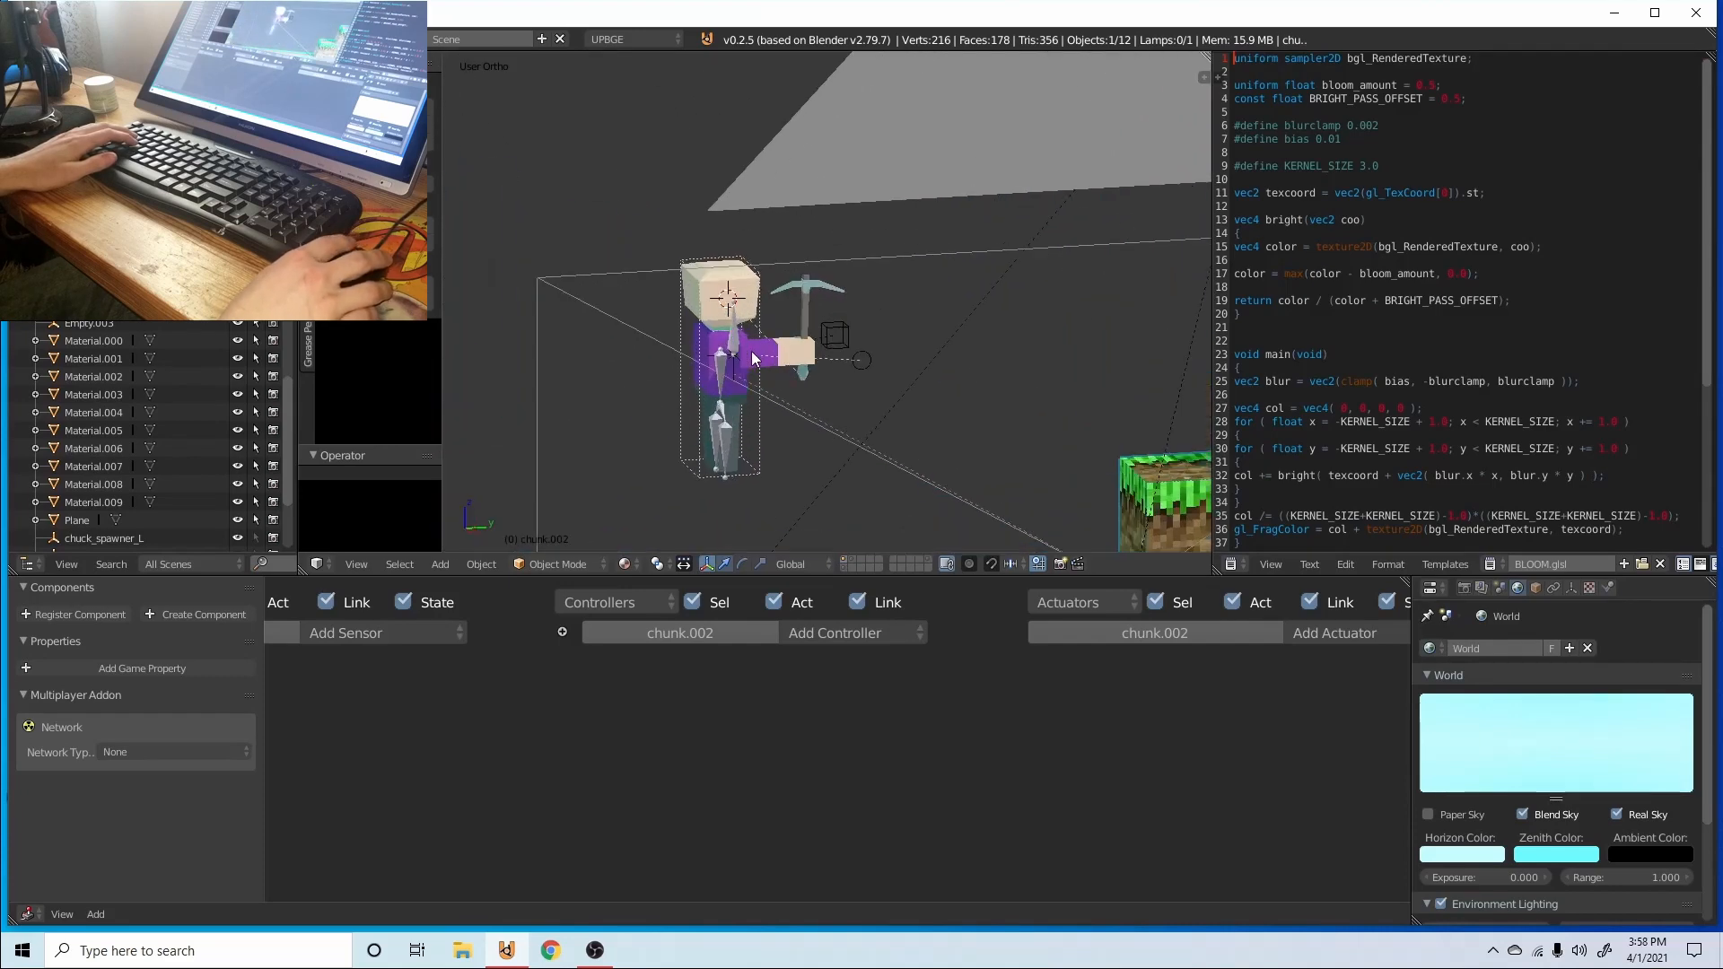
- Examine the logic bricks of the character's body armature and of the empty at its shoulder
{"action": "right_click", "coordinate": [734, 377]}
{"action": "scroll", "coordinate": [944, 341], "scroll_direction": "up", "scroll_amount": 5}
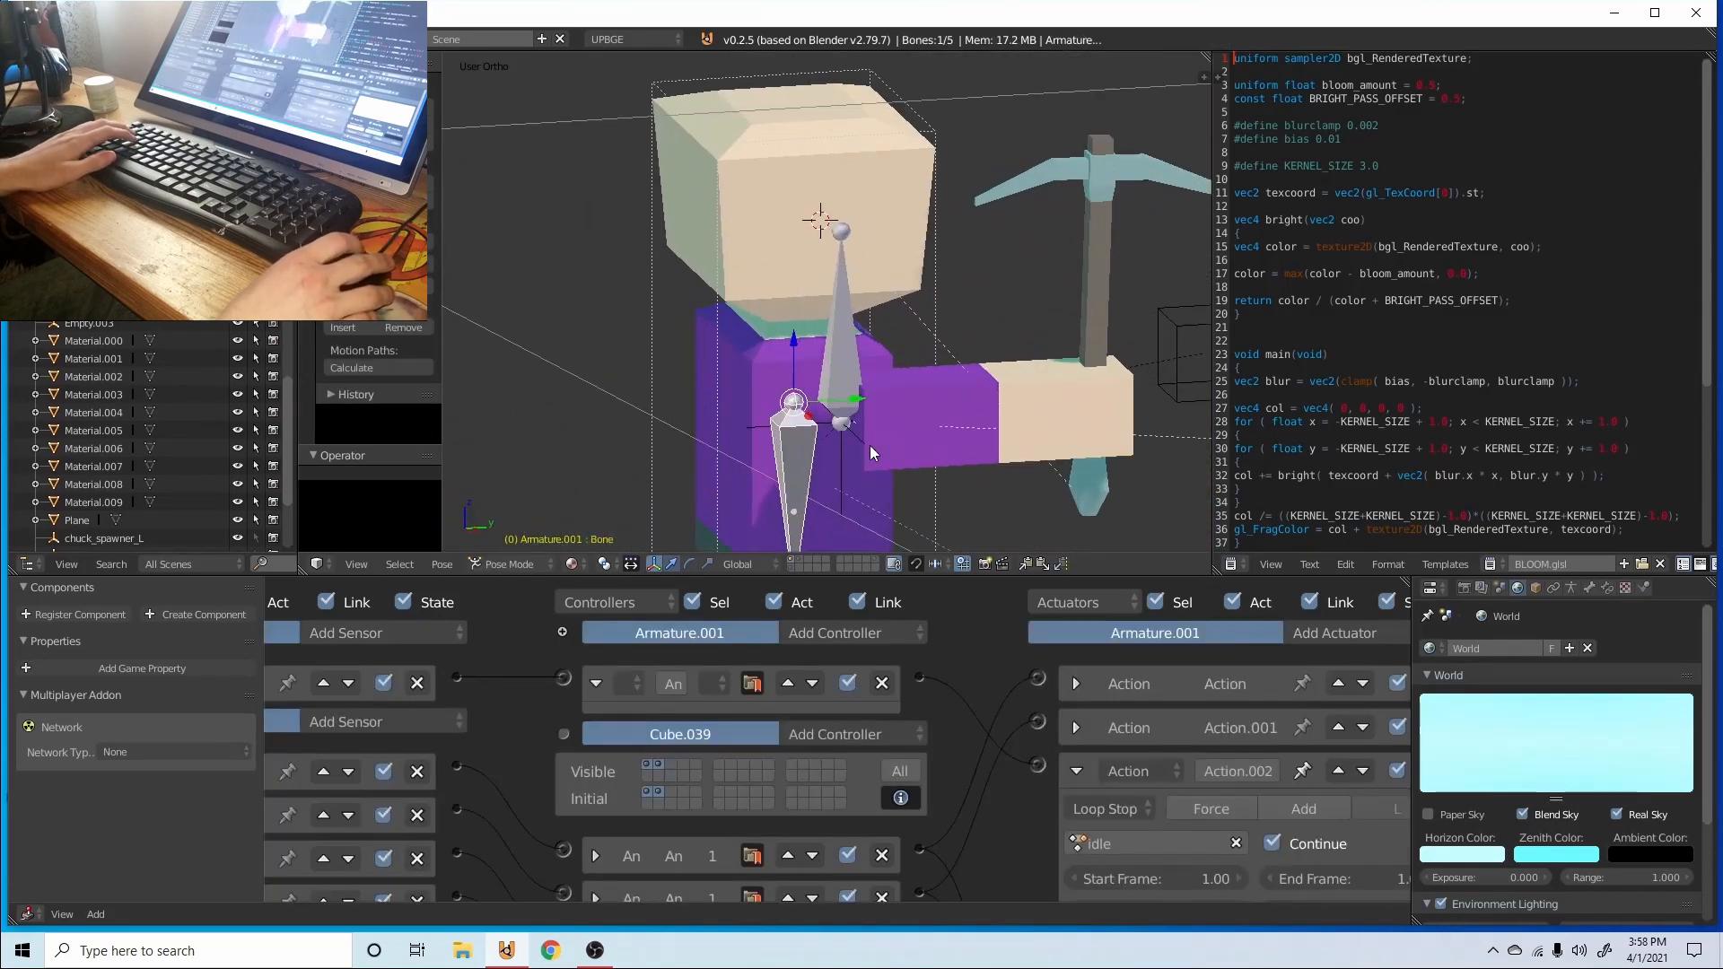
{"action": "right_click", "coordinate": [851, 440]}
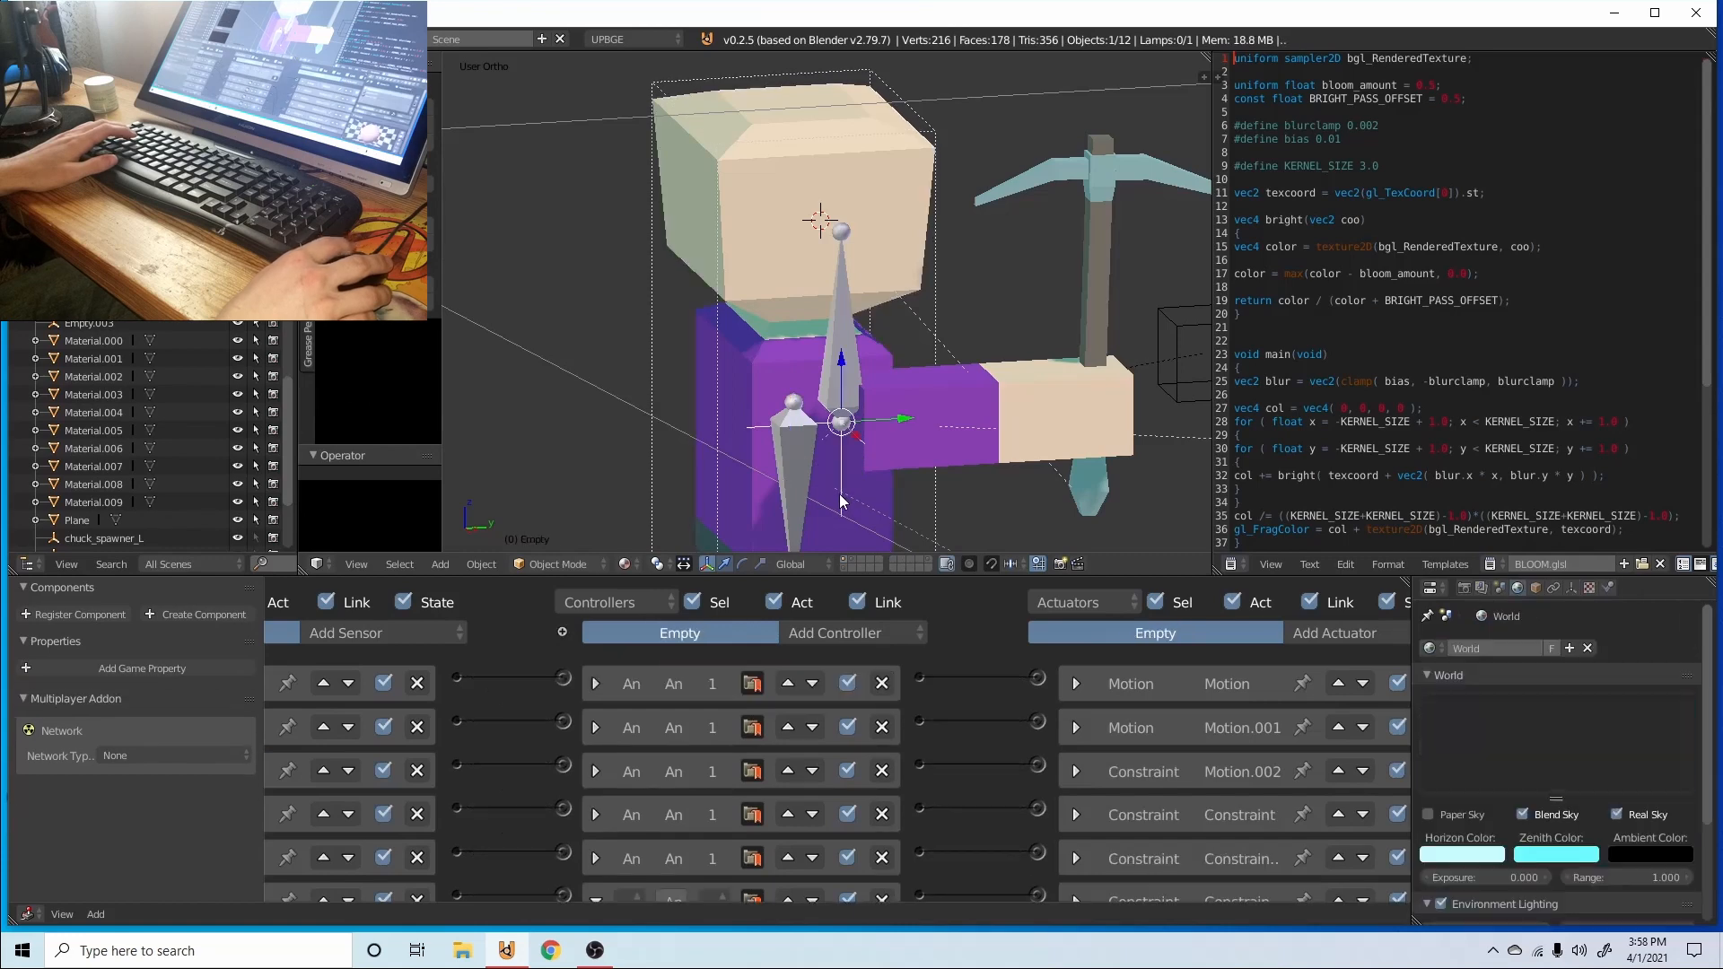
{"action": "scroll", "coordinate": [1032, 709], "scroll_direction": "down", "scroll_amount": 2}
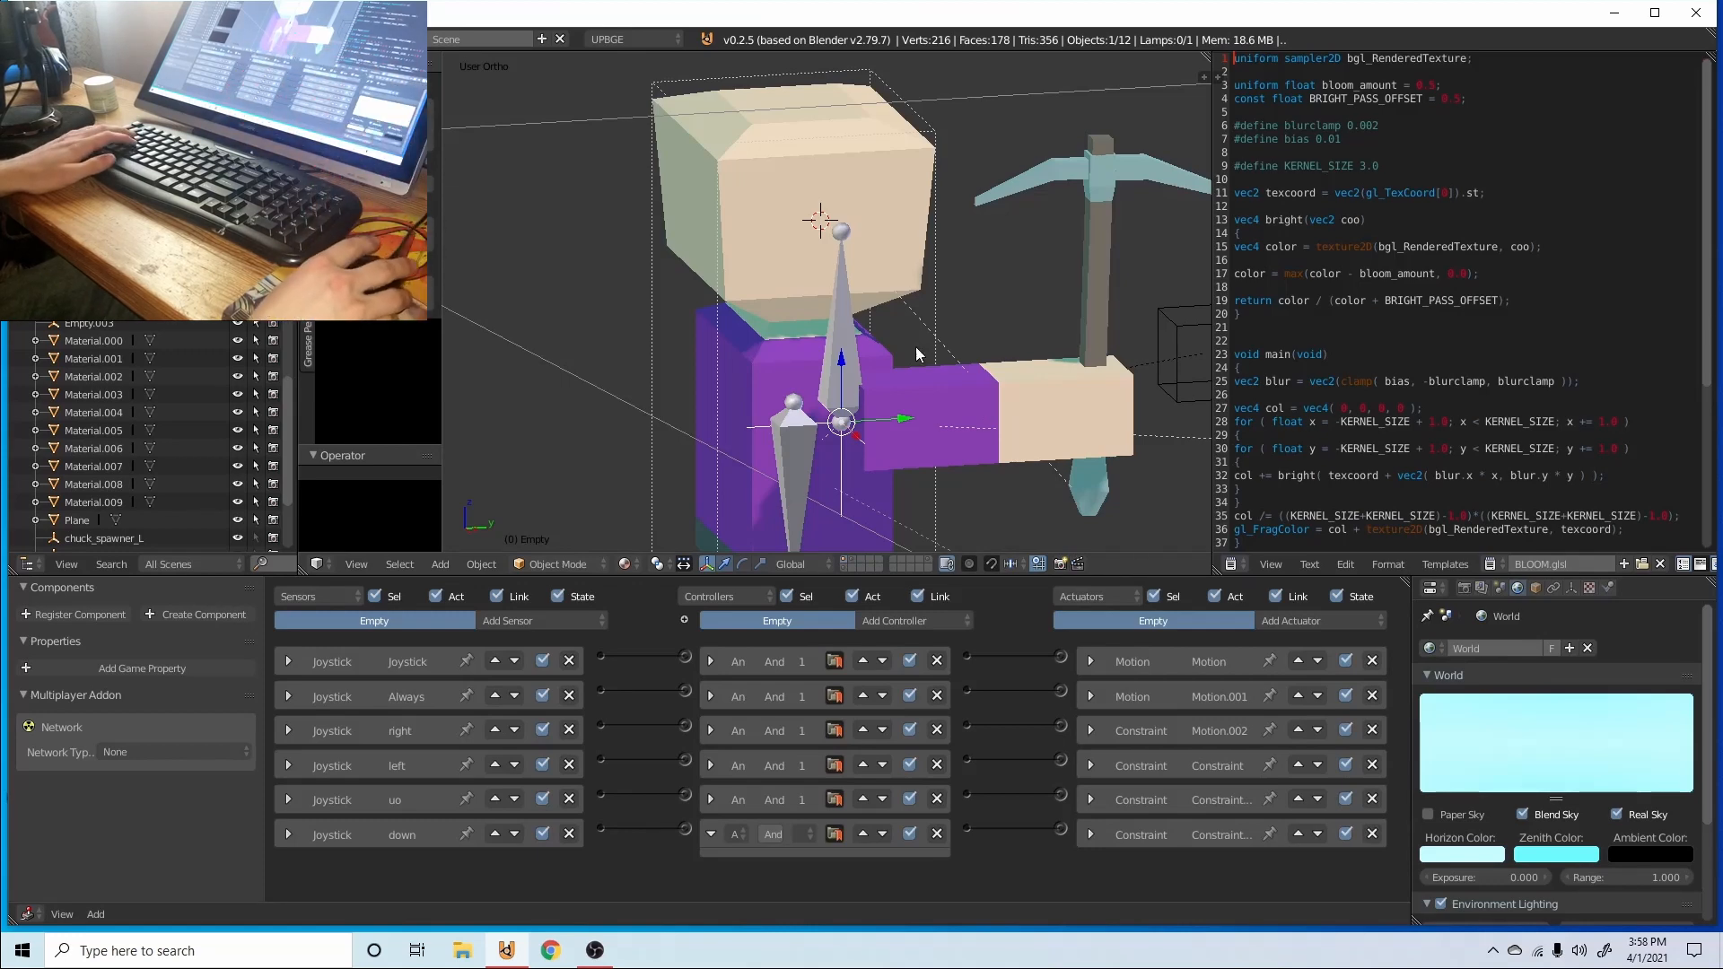
- Select the character's arm armature and examine the Joystick sensor that drives its hit action
{"action": "key", "text": "r"}
{"action": "right_click", "coordinate": [829, 406]}
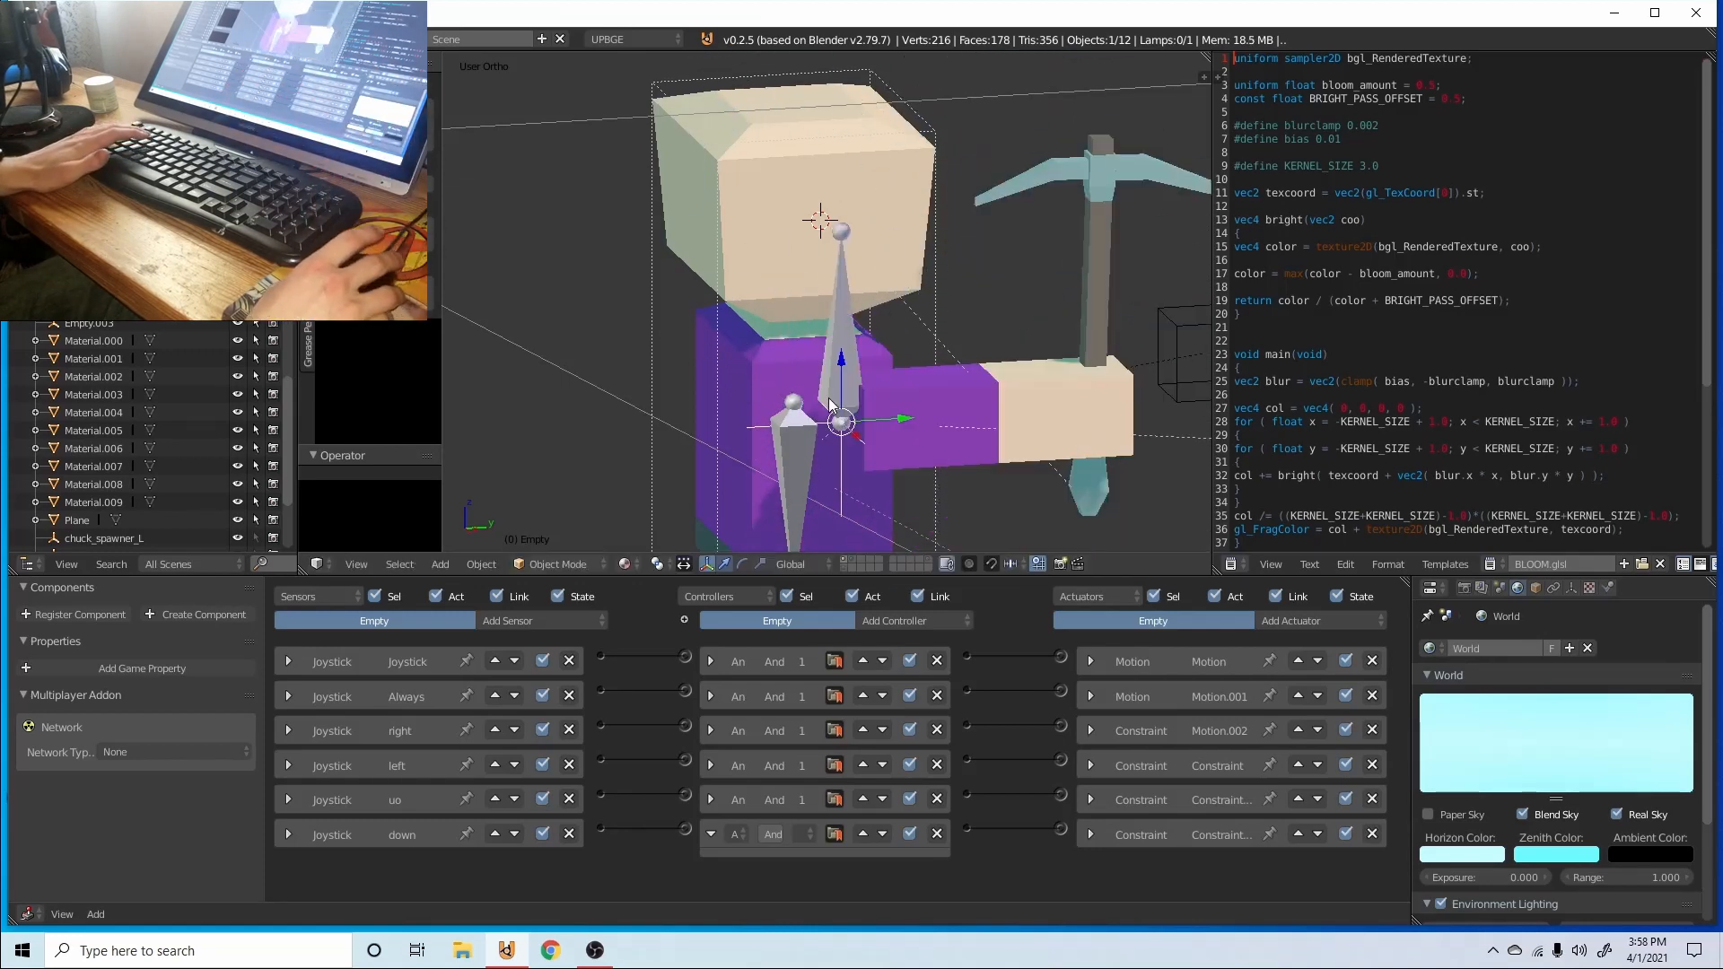
{"action": "right_click", "coordinate": [828, 290]}
{"action": "key", "text": "ctrl+Tab"}
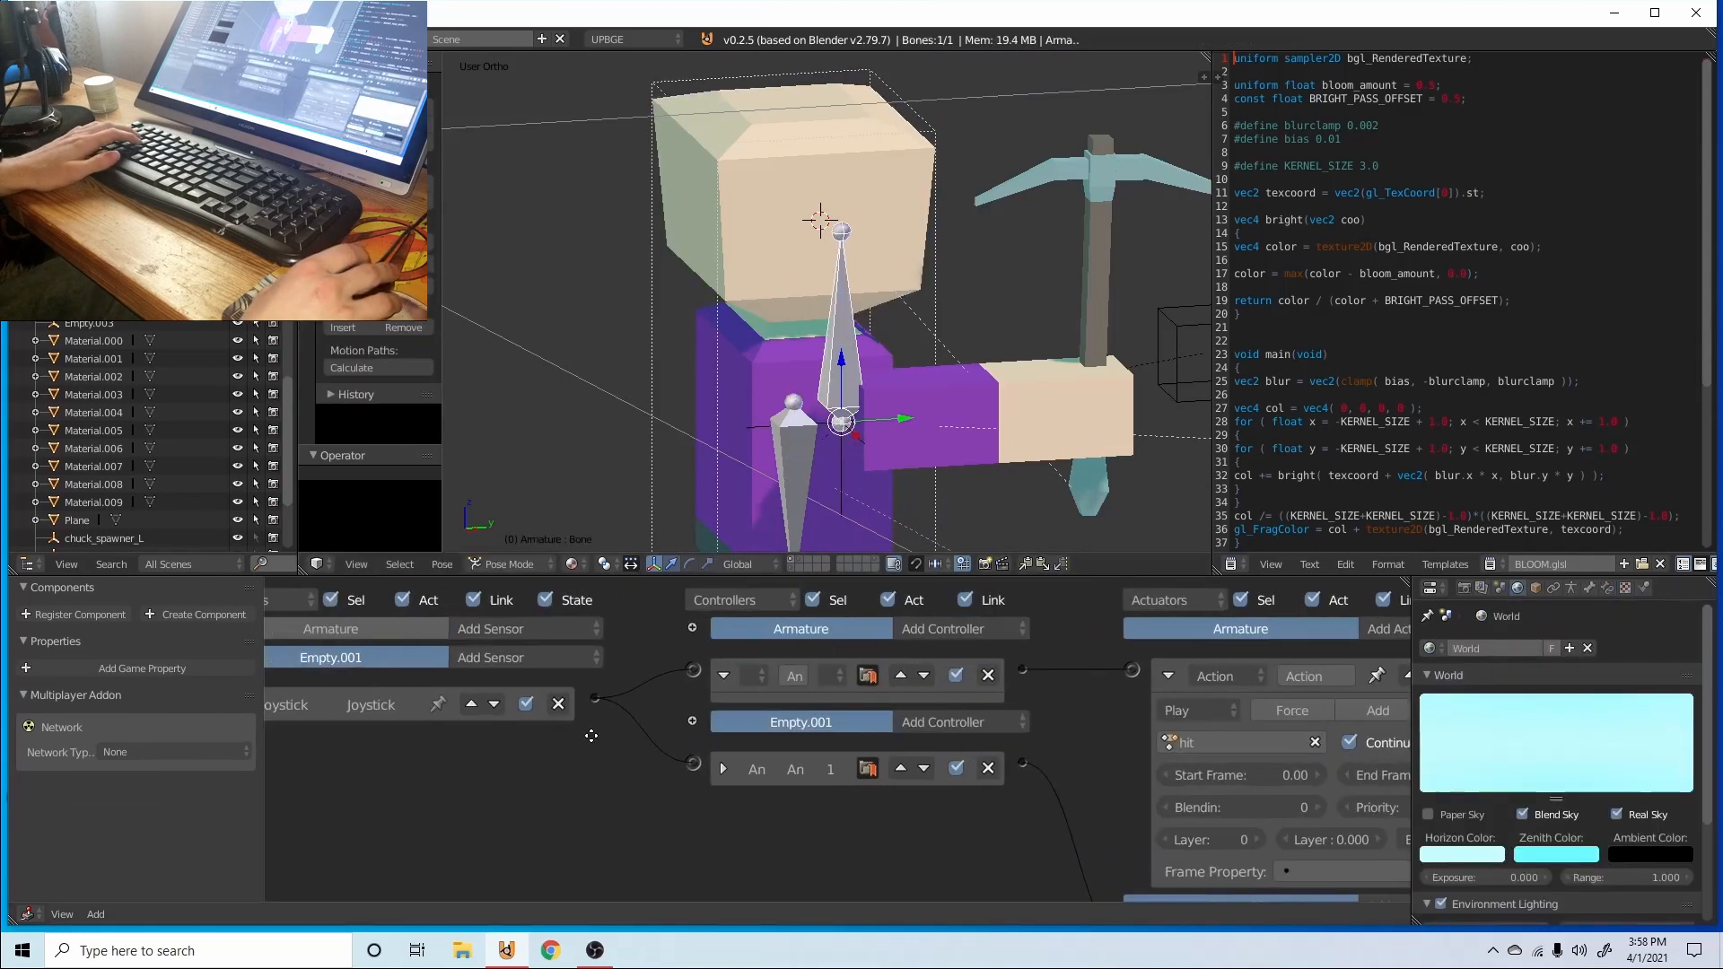
{"action": "scroll", "coordinate": [1088, 305], "scroll_direction": "down", "scroll_amount": 6}
{"action": "middle_click_drag", "start_coordinate": [1050, 280], "coordinate": [942, 121], "text": "shift"}
{"action": "scroll", "coordinate": [923, 192], "scroll_direction": "down", "scroll_amount": 1}
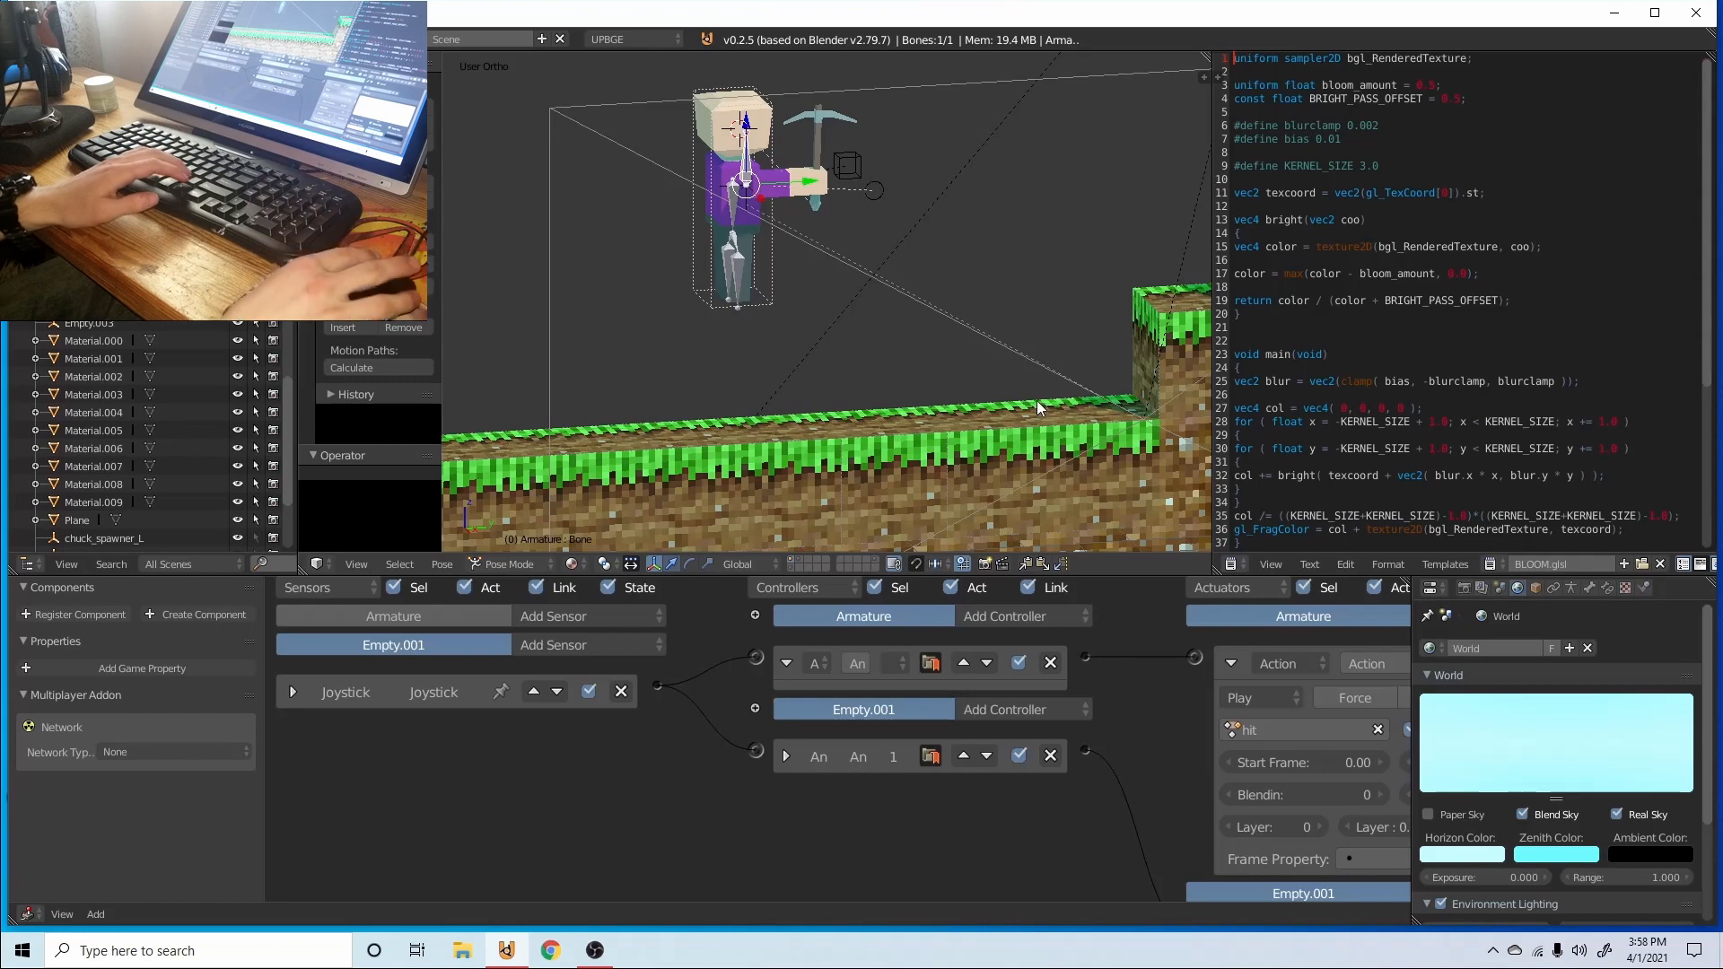
- Return to Object Mode, run the block-terrain game to try the character's movement and digging, and end the test
{"action": "key", "text": "ctrl+Tab"}
{"action": "key", "text": "p"}
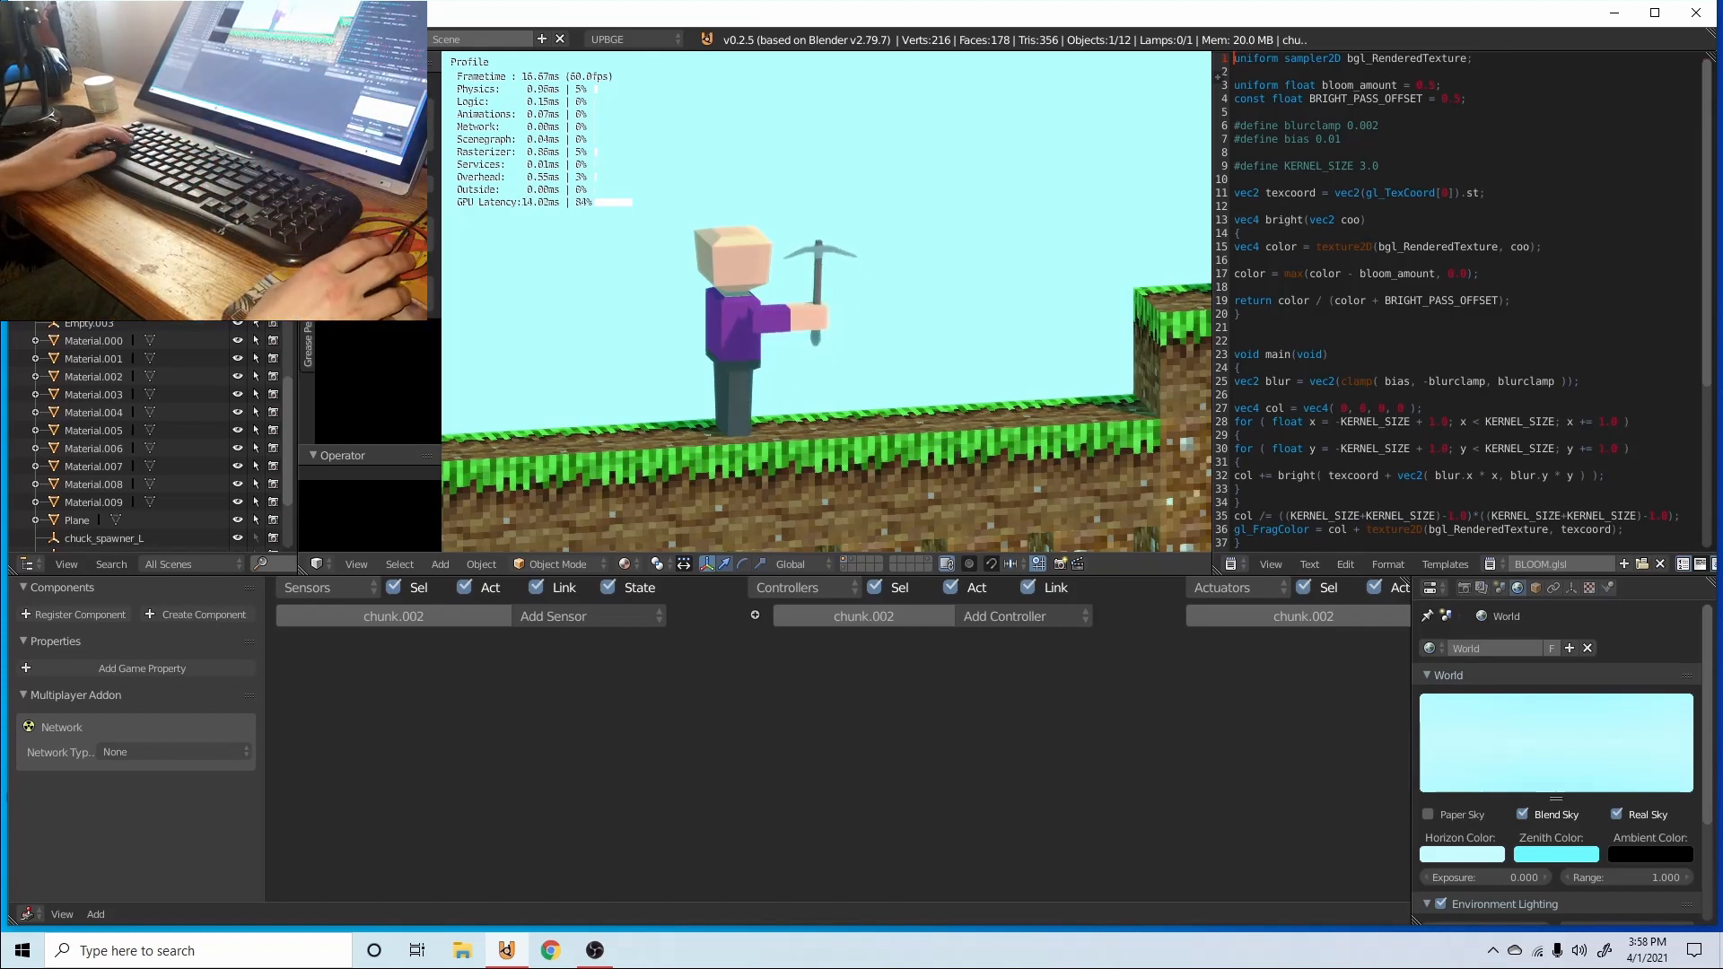
{"action": "key", "text": "d"}
{"action": "key", "text": "a"}
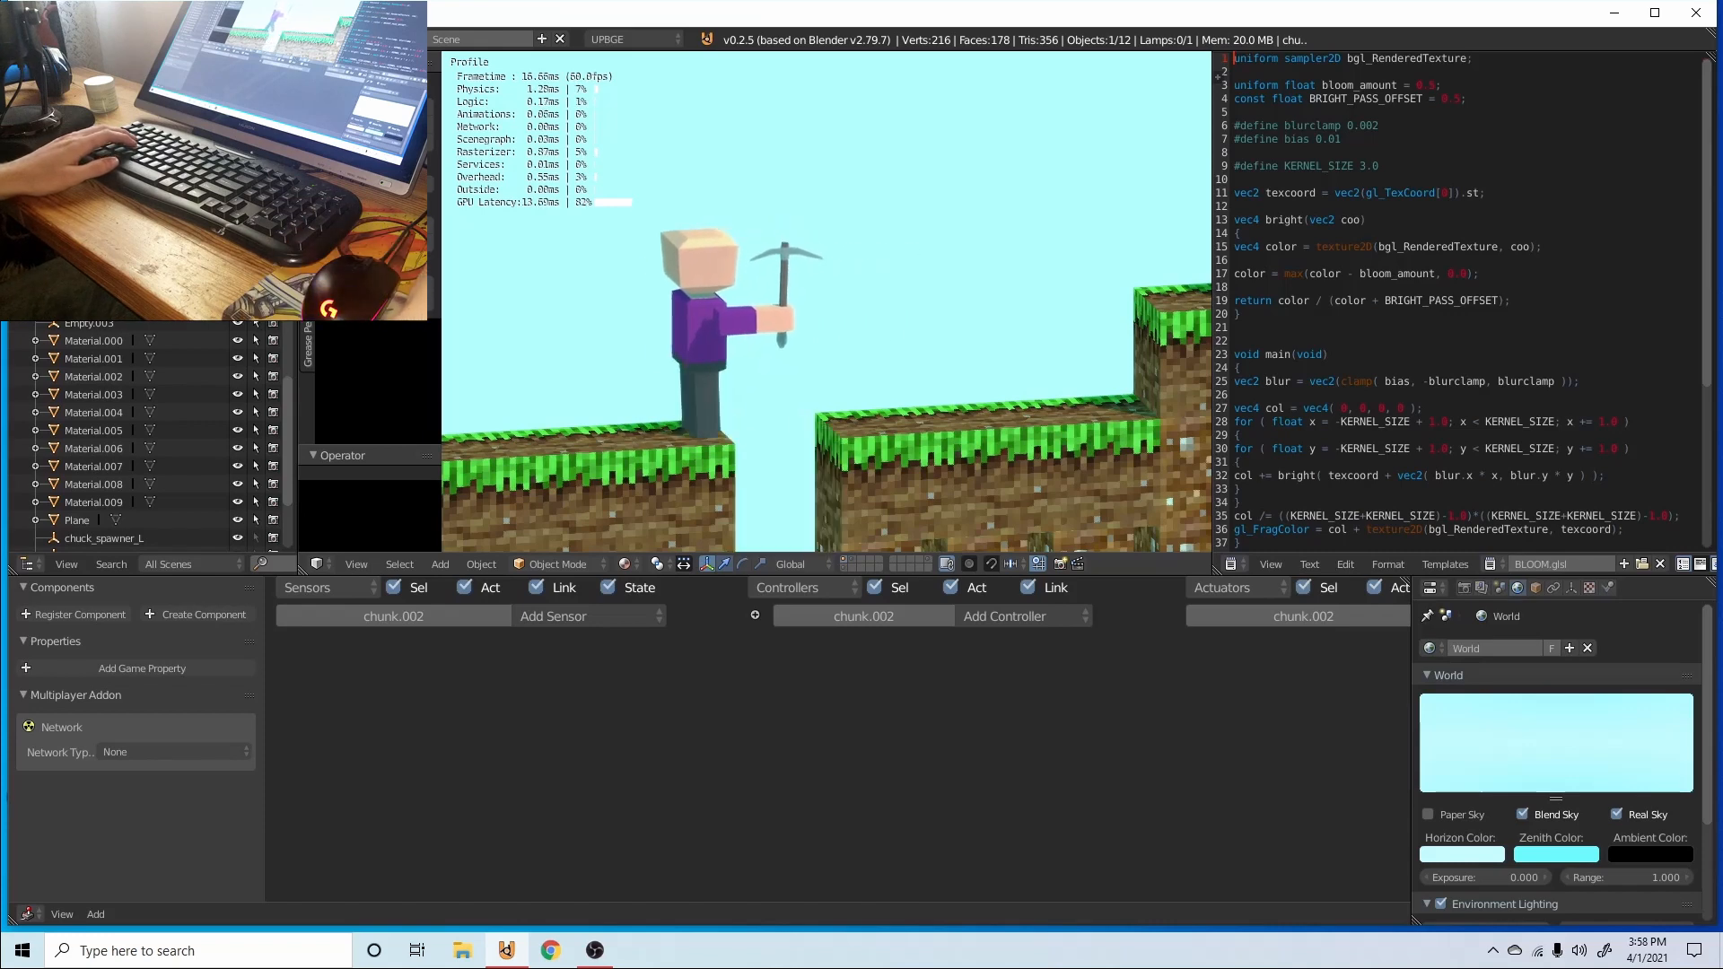
{"action": "key", "text": "d"}
{"action": "key", "text": "Escape"}
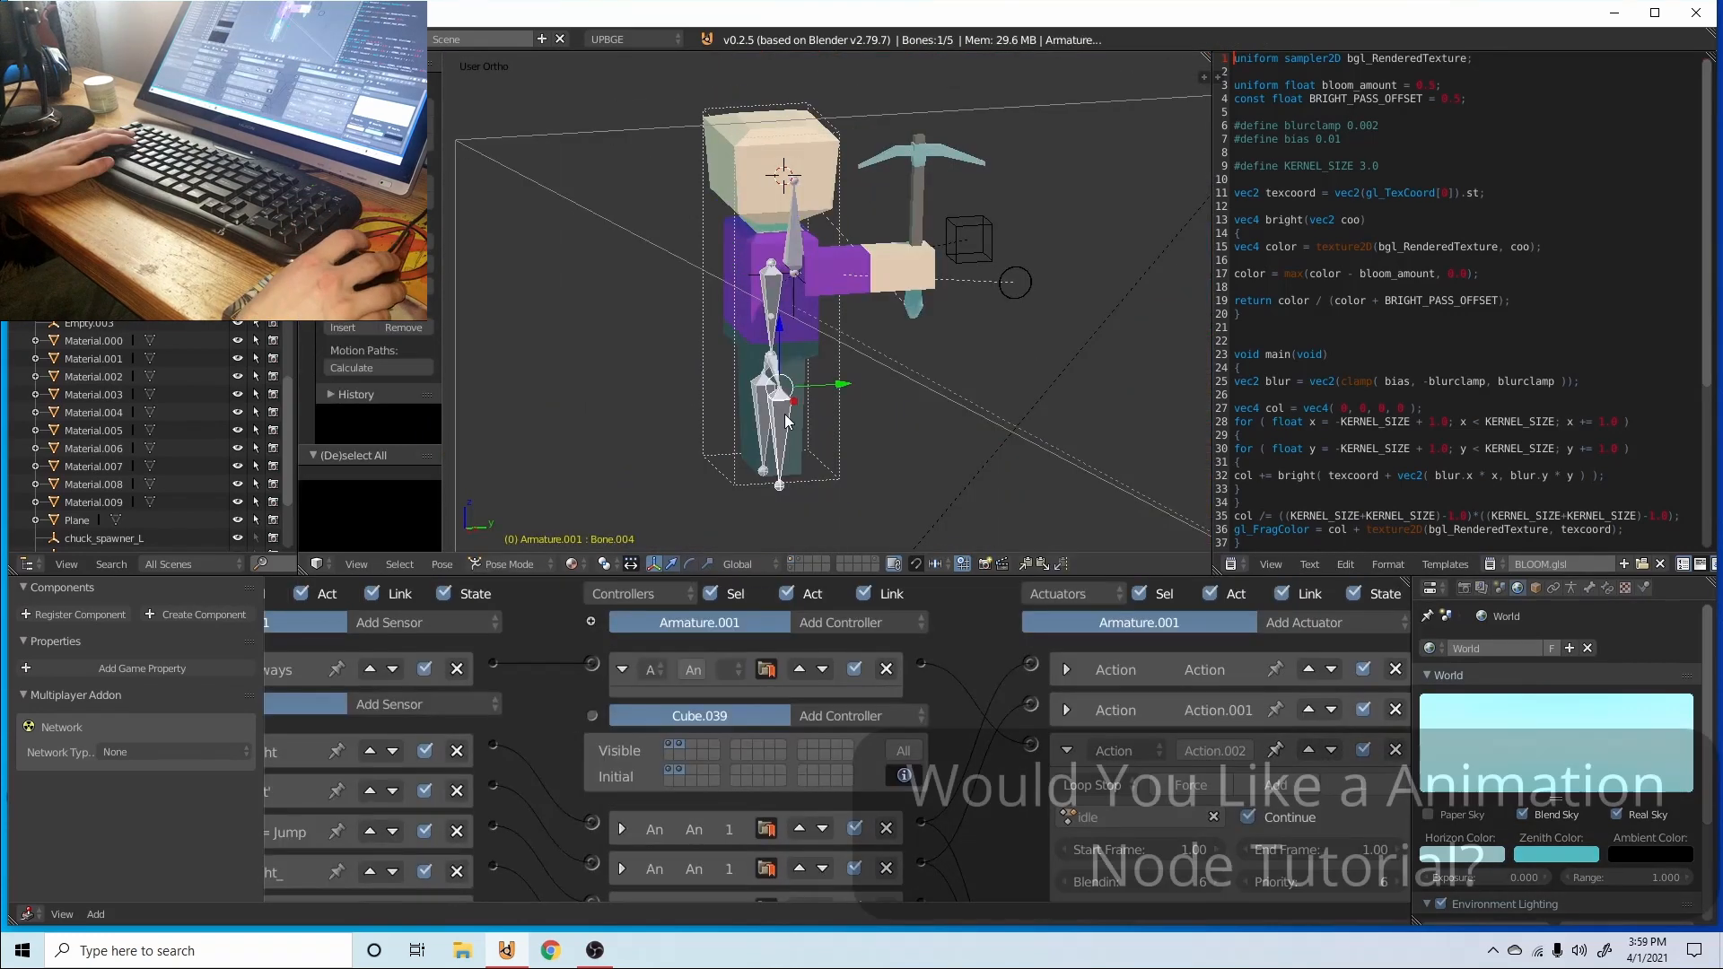
- Examine the character body's Joystick sensors for jumping, running and moving right and left, and their linked controllers and Motion actuators
{"action": "middle_click_drag", "start_coordinate": [934, 767], "coordinate": [1099, 697]}
{"action": "middle_click_drag", "start_coordinate": [449, 722], "coordinate": [501, 657]}
{"action": "left_click", "coordinate": [293, 772]}
{"action": "middle_click_drag", "start_coordinate": [298, 772], "coordinate": [316, 687]}
{"action": "left_click", "coordinate": [304, 682]}
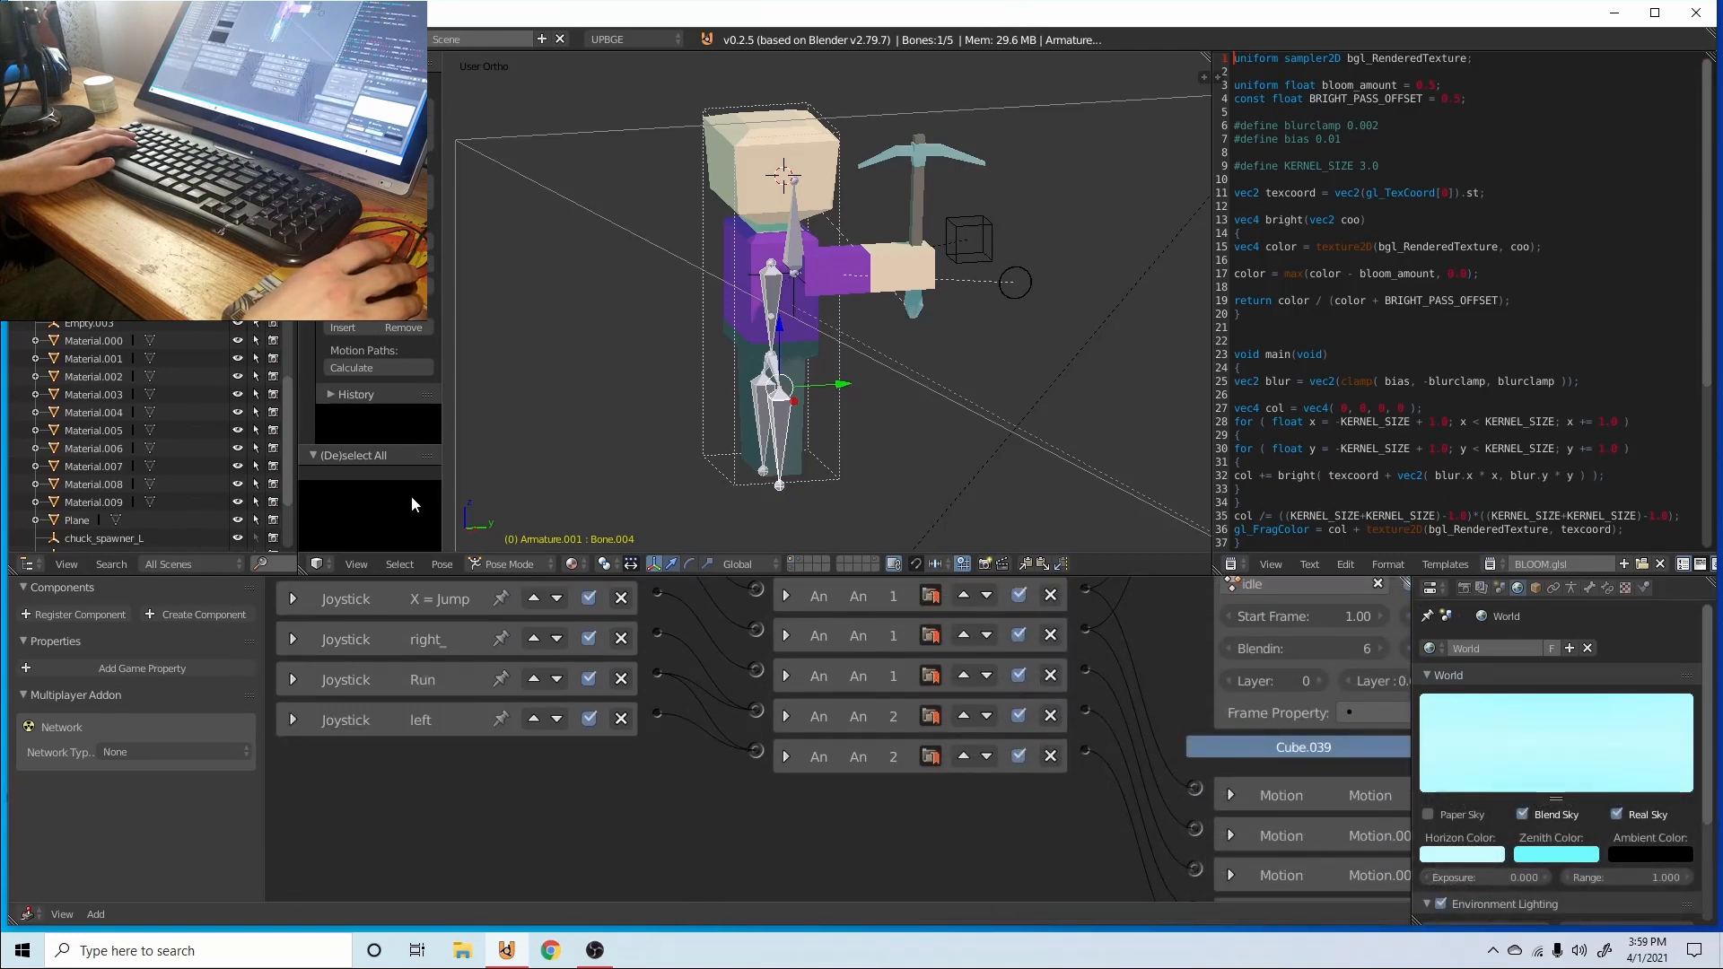
{"action": "scroll", "coordinate": [737, 382], "scroll_direction": "down", "scroll_amount": 6}
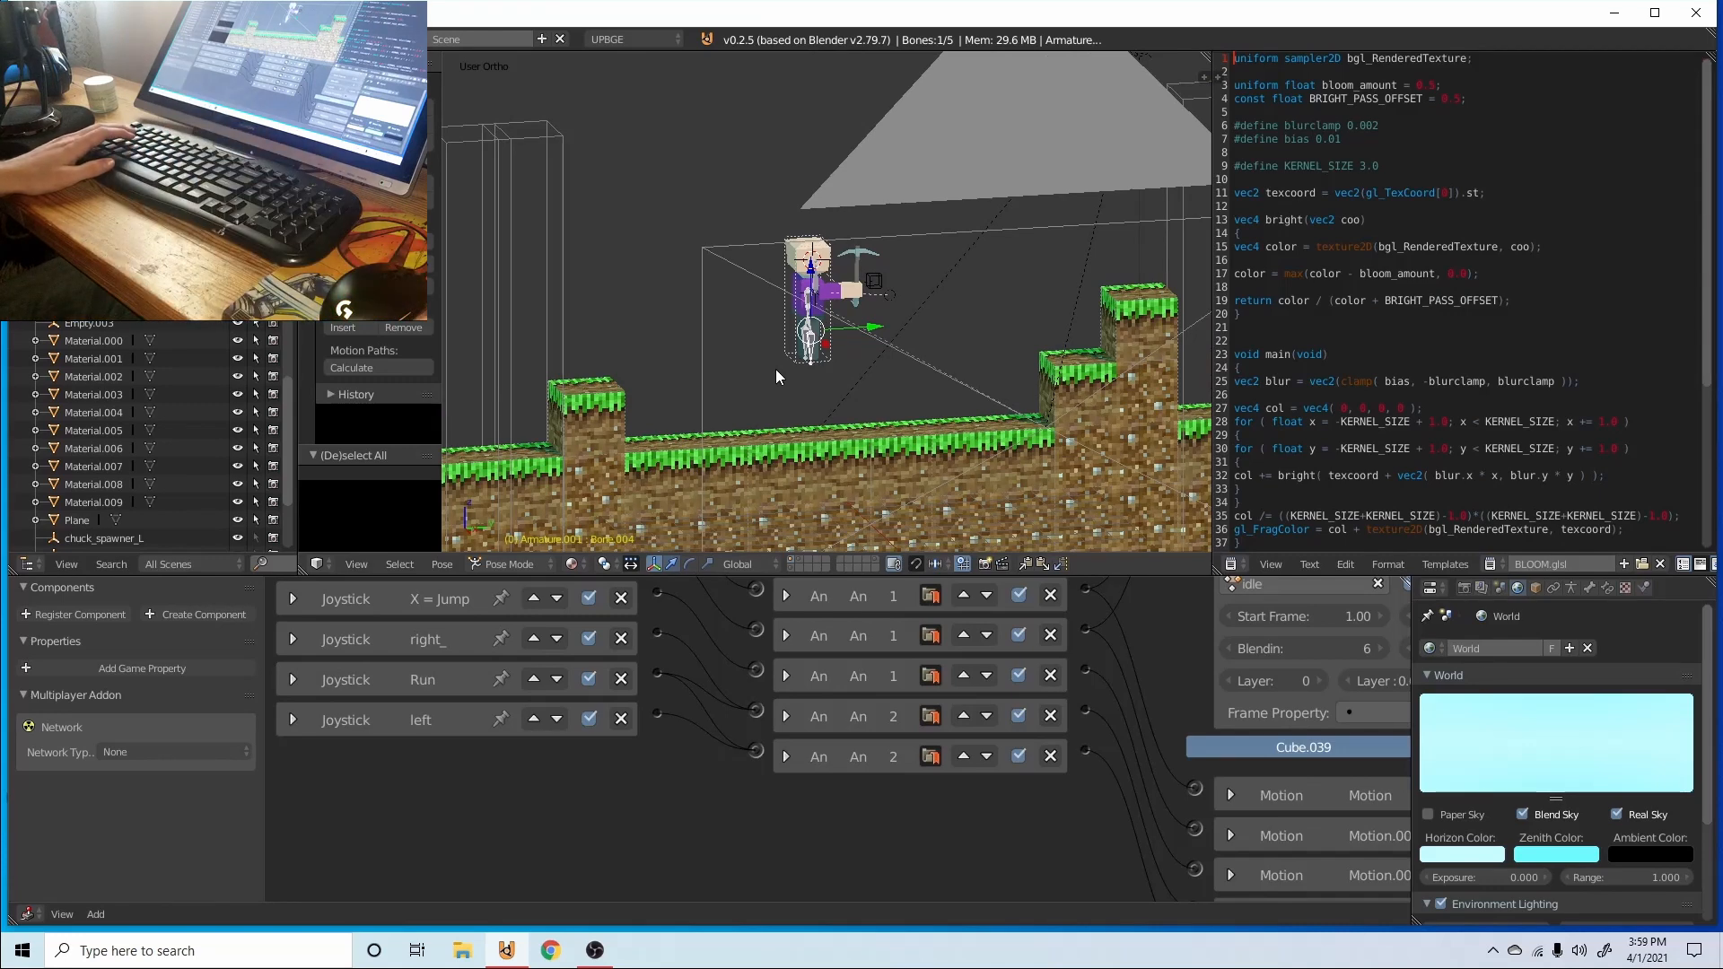
- Return to Object Mode, clear the selection, play the block-terrain game with the controller, and end the test
{"action": "key", "text": "ctrl+Tab"}
{"action": "key", "text": "a"}
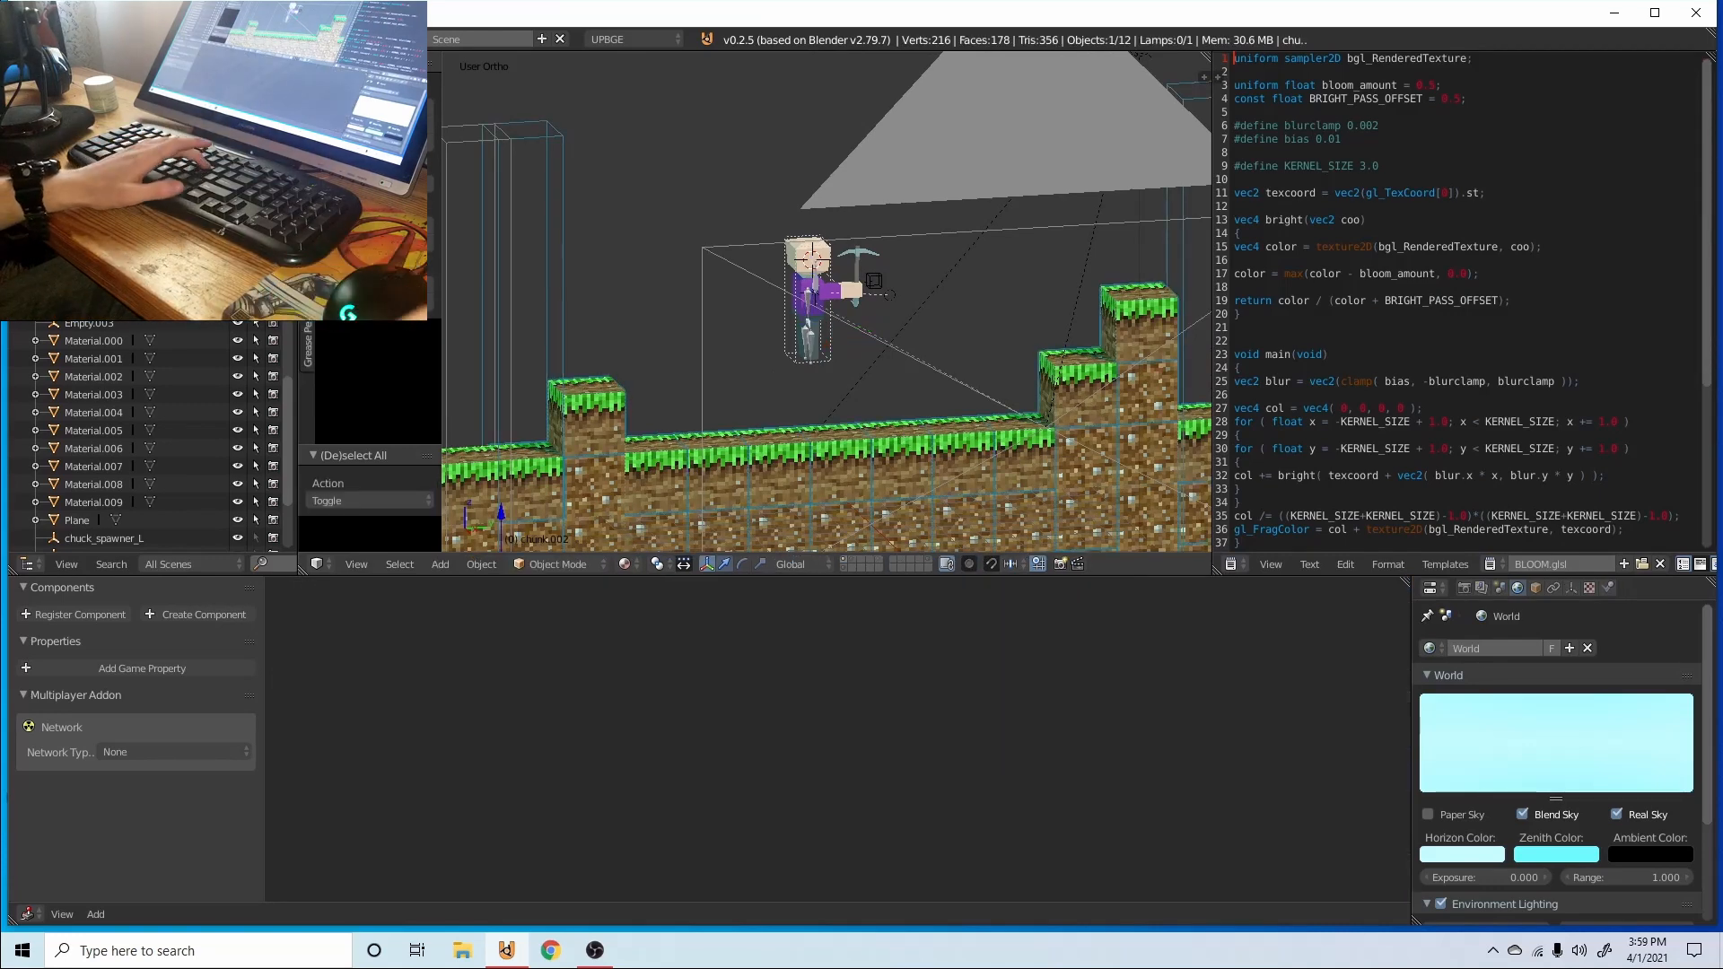
{"action": "key", "text": "p"}
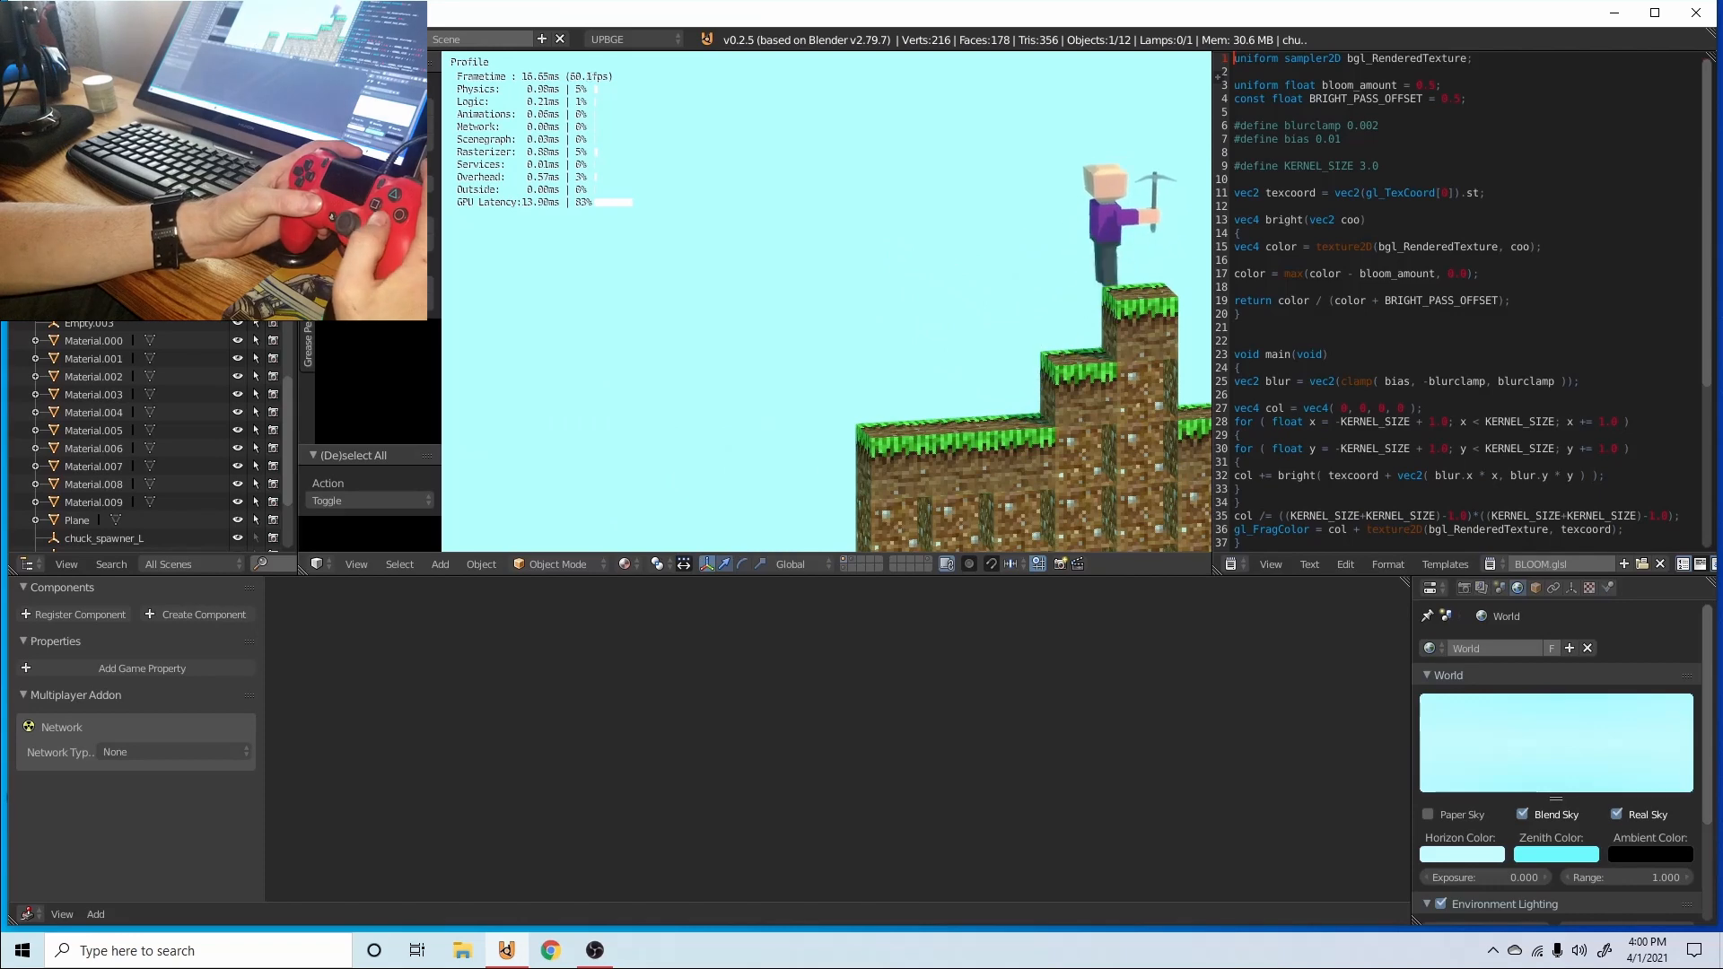
{"action": "key", "text": "Escape"}
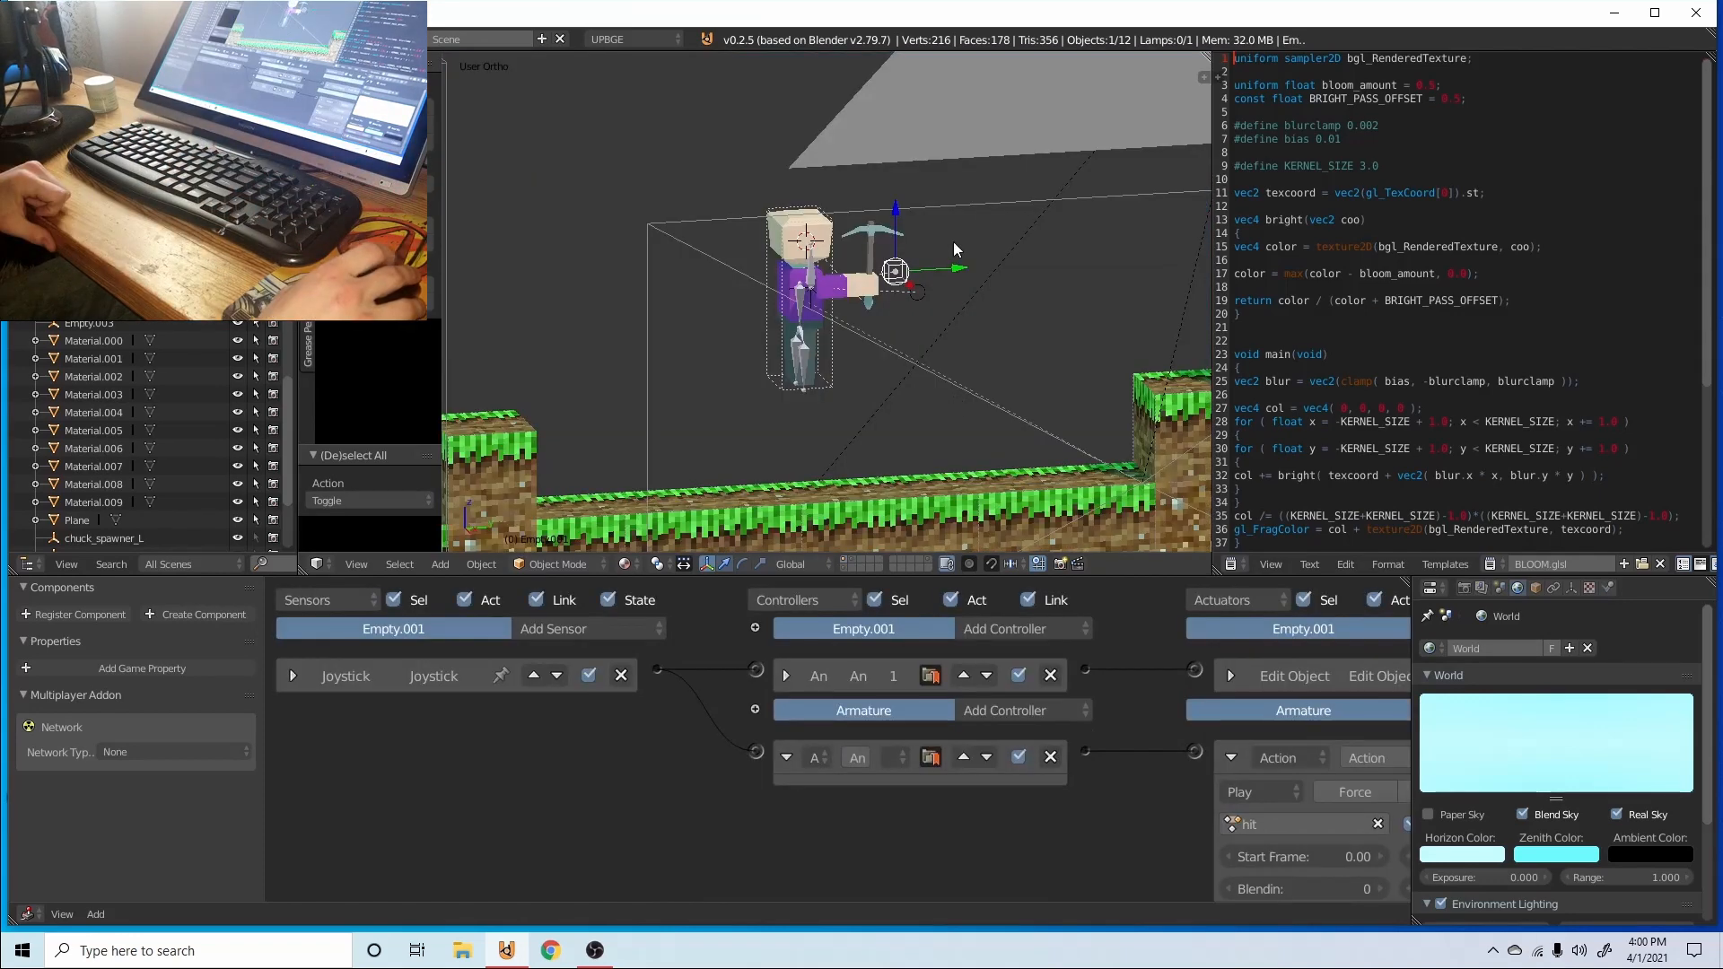
- Examine the pickaxe empty's Joystick sensor settings and the Edit Object actuator that adds the hit object
{"action": "left_click", "coordinate": [292, 677]}
{"action": "scroll", "coordinate": [431, 819], "scroll_direction": "up", "scroll_amount": 1}
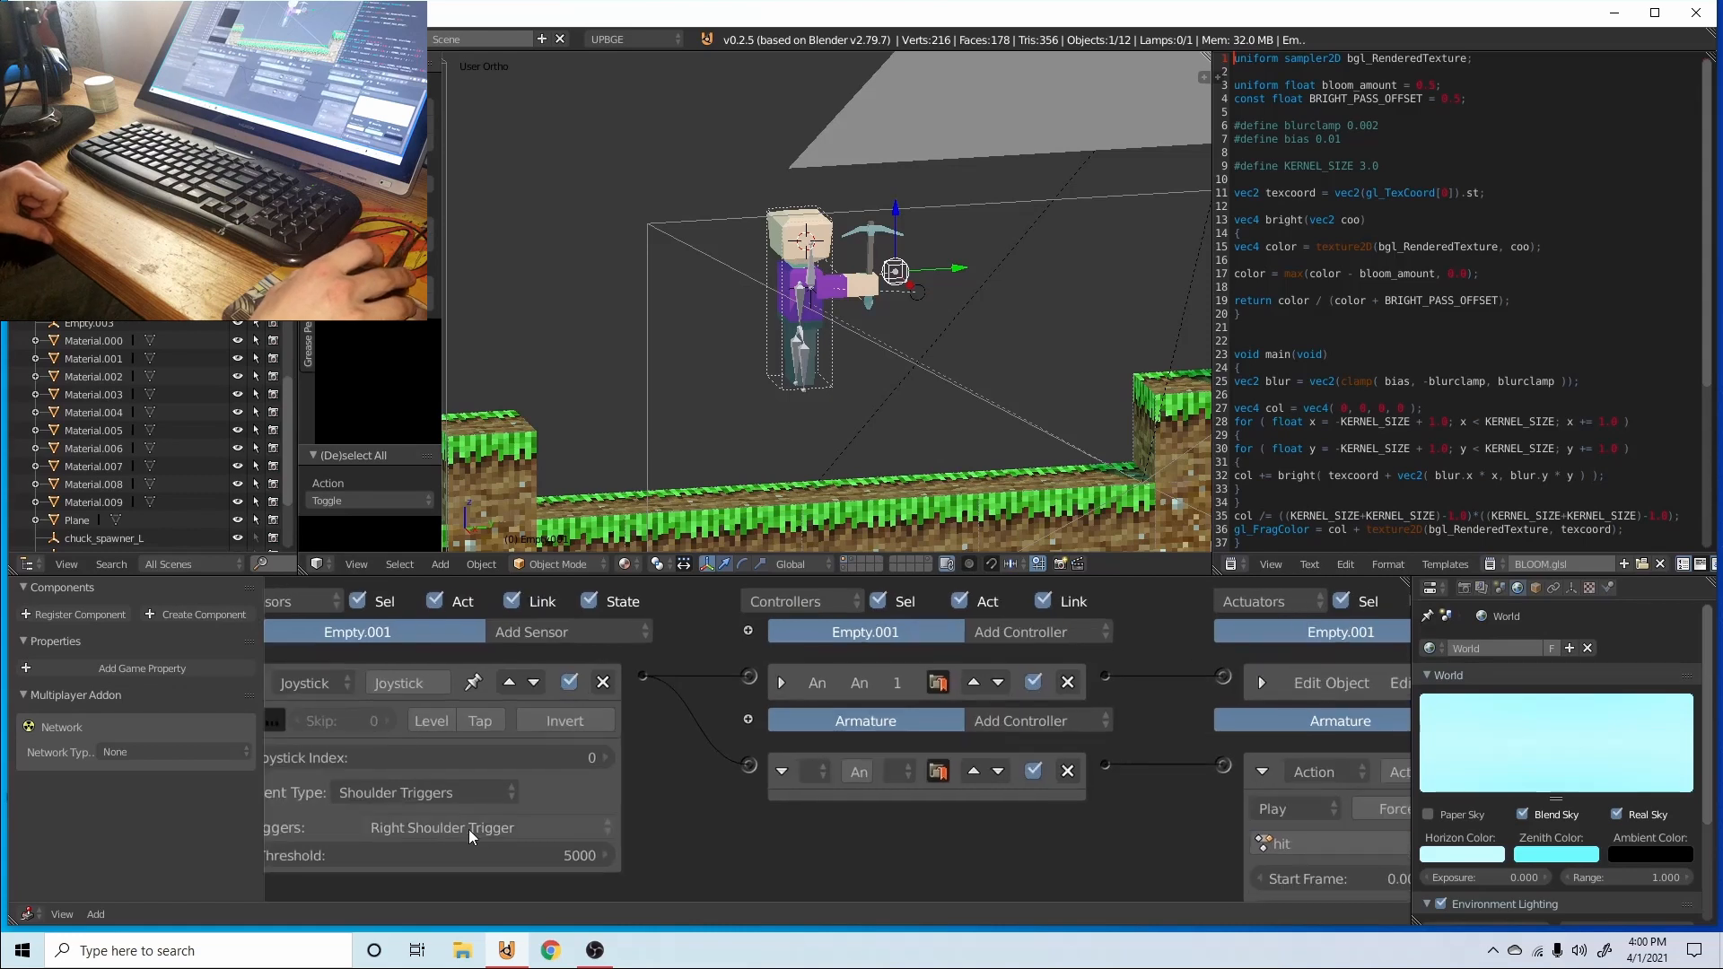
{"action": "middle_click_drag", "start_coordinate": [736, 846], "coordinate": [497, 775]}
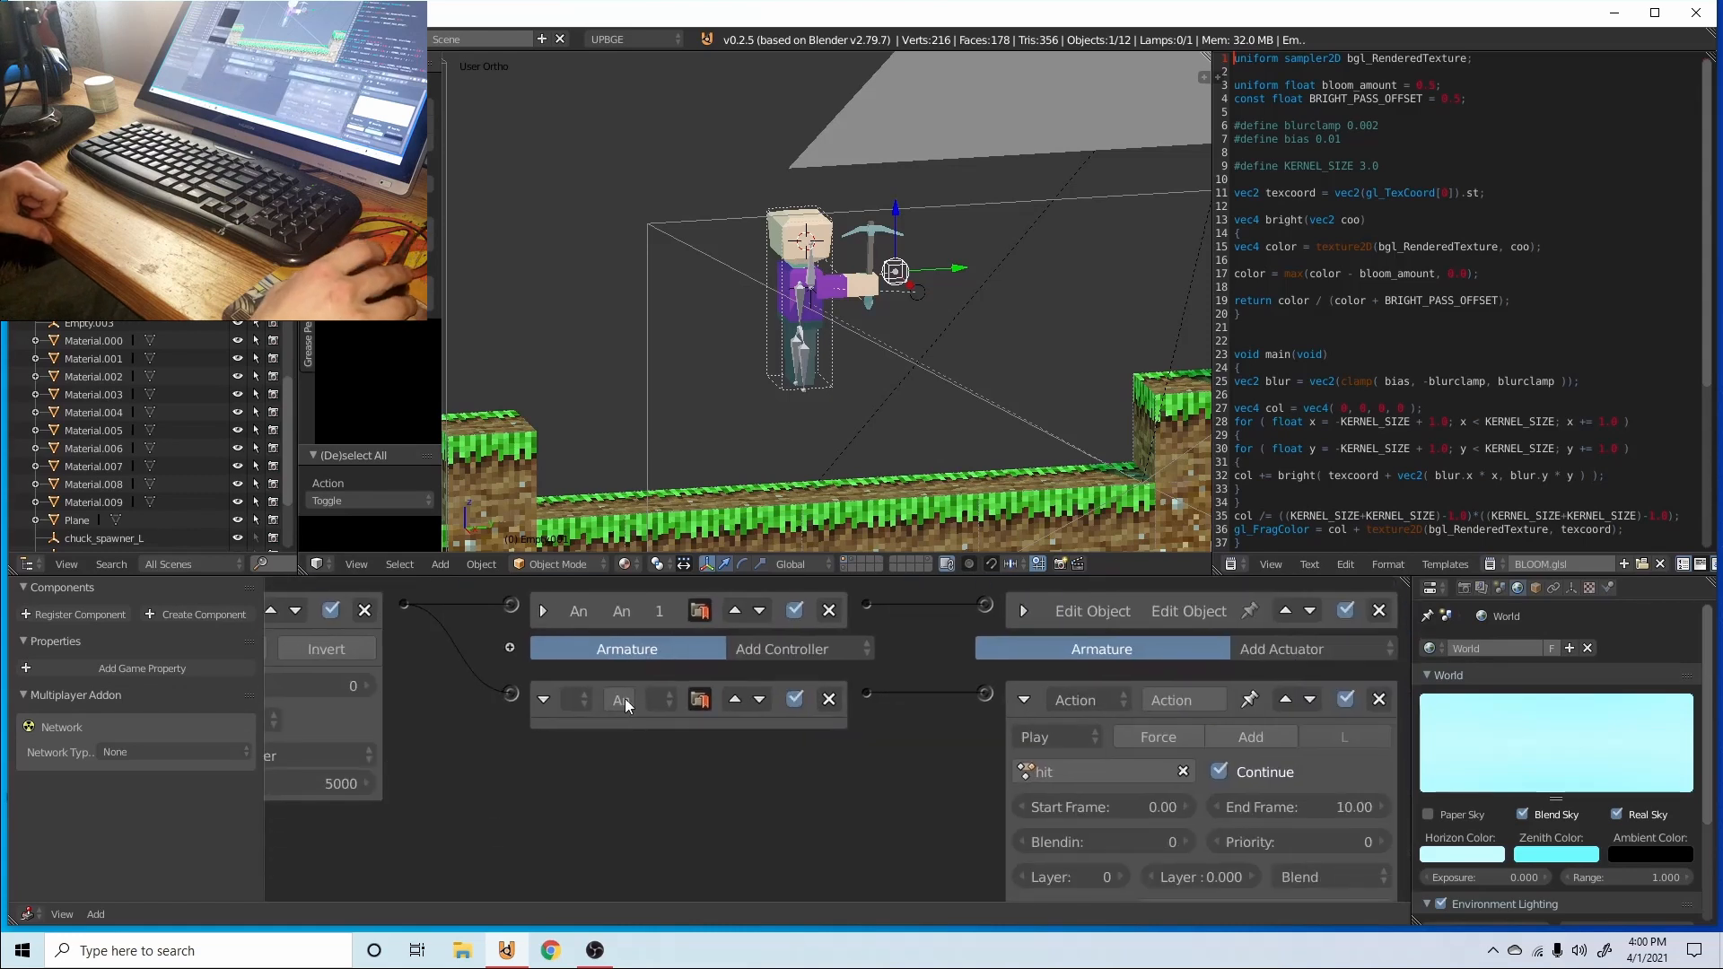
{"action": "left_click", "coordinate": [1024, 611]}
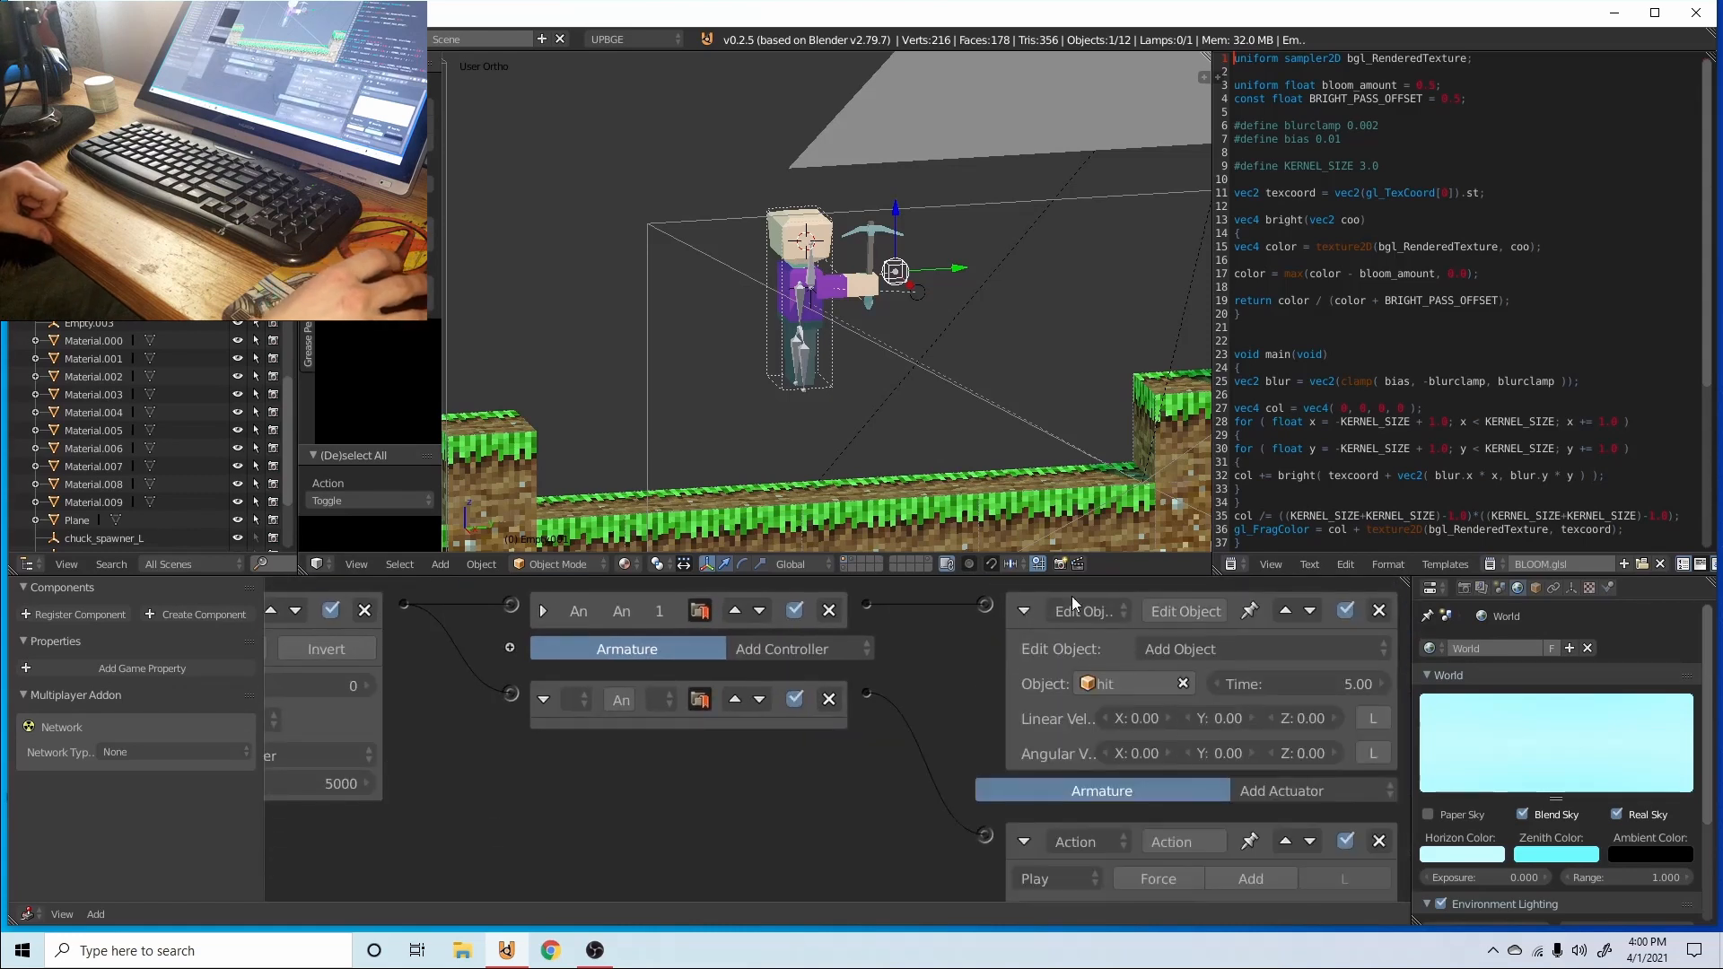
{"action": "left_click", "coordinate": [1024, 608]}
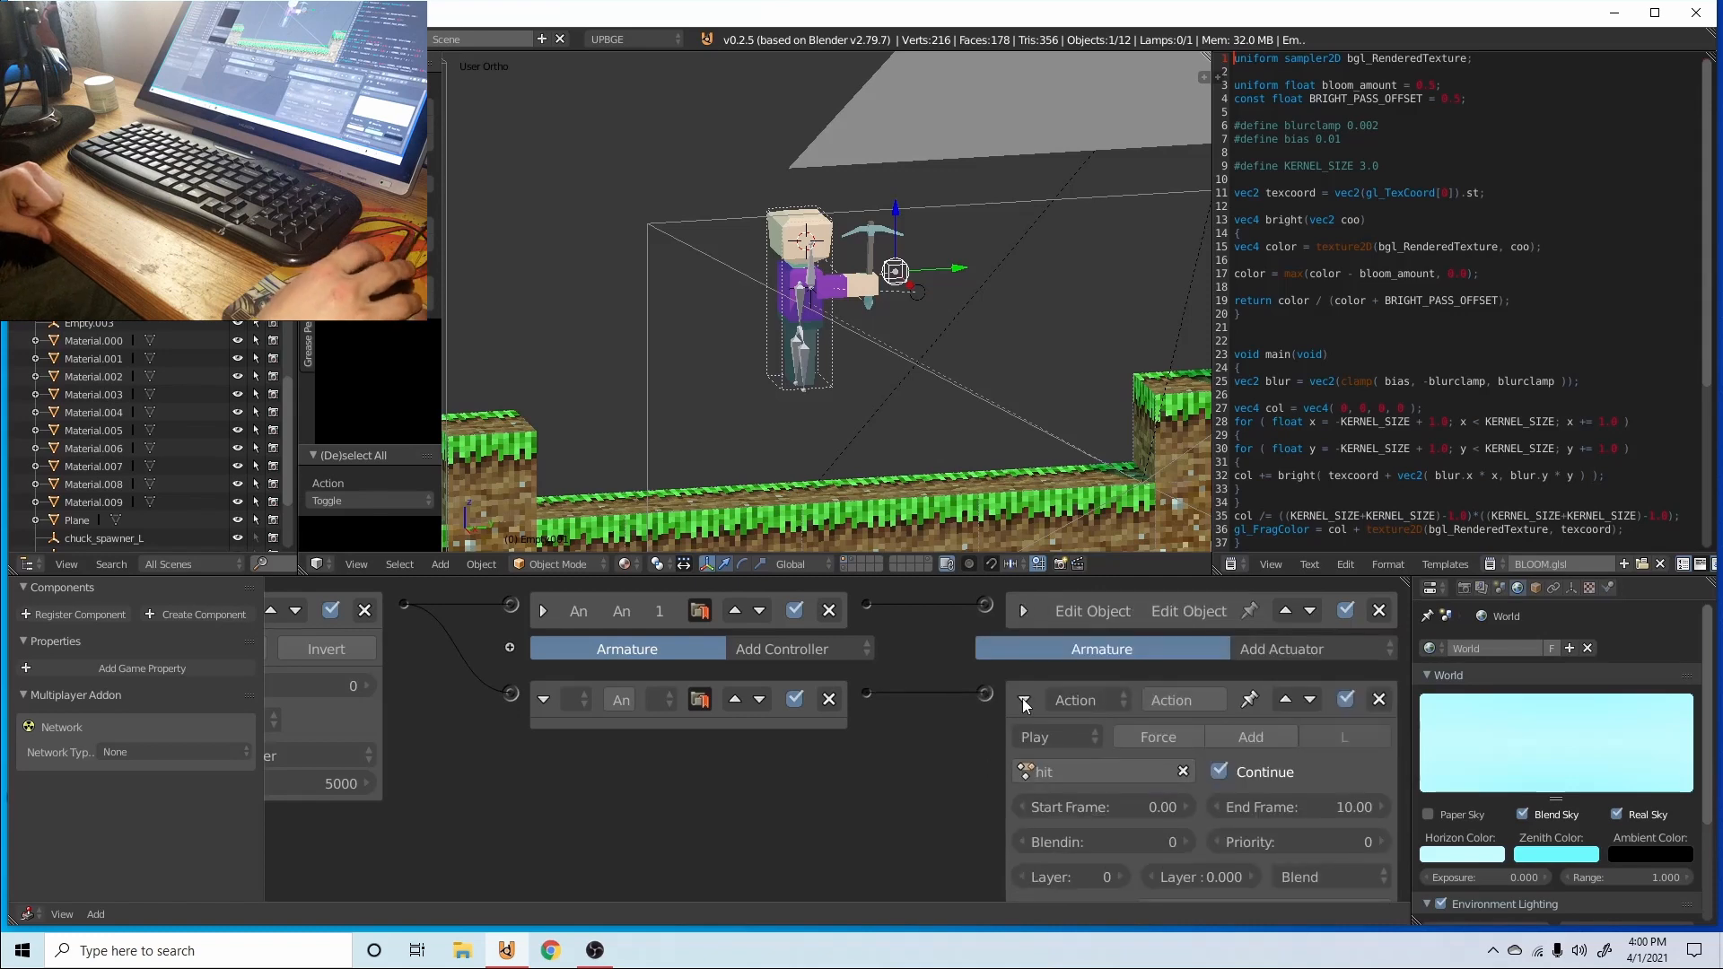
- Examine the armature's Action actuator that plays the hit action, collapse it, and inspect the circle beside the pickaxe empty
{"action": "scroll", "coordinate": [859, 660], "scroll_direction": "down", "scroll_amount": 2}
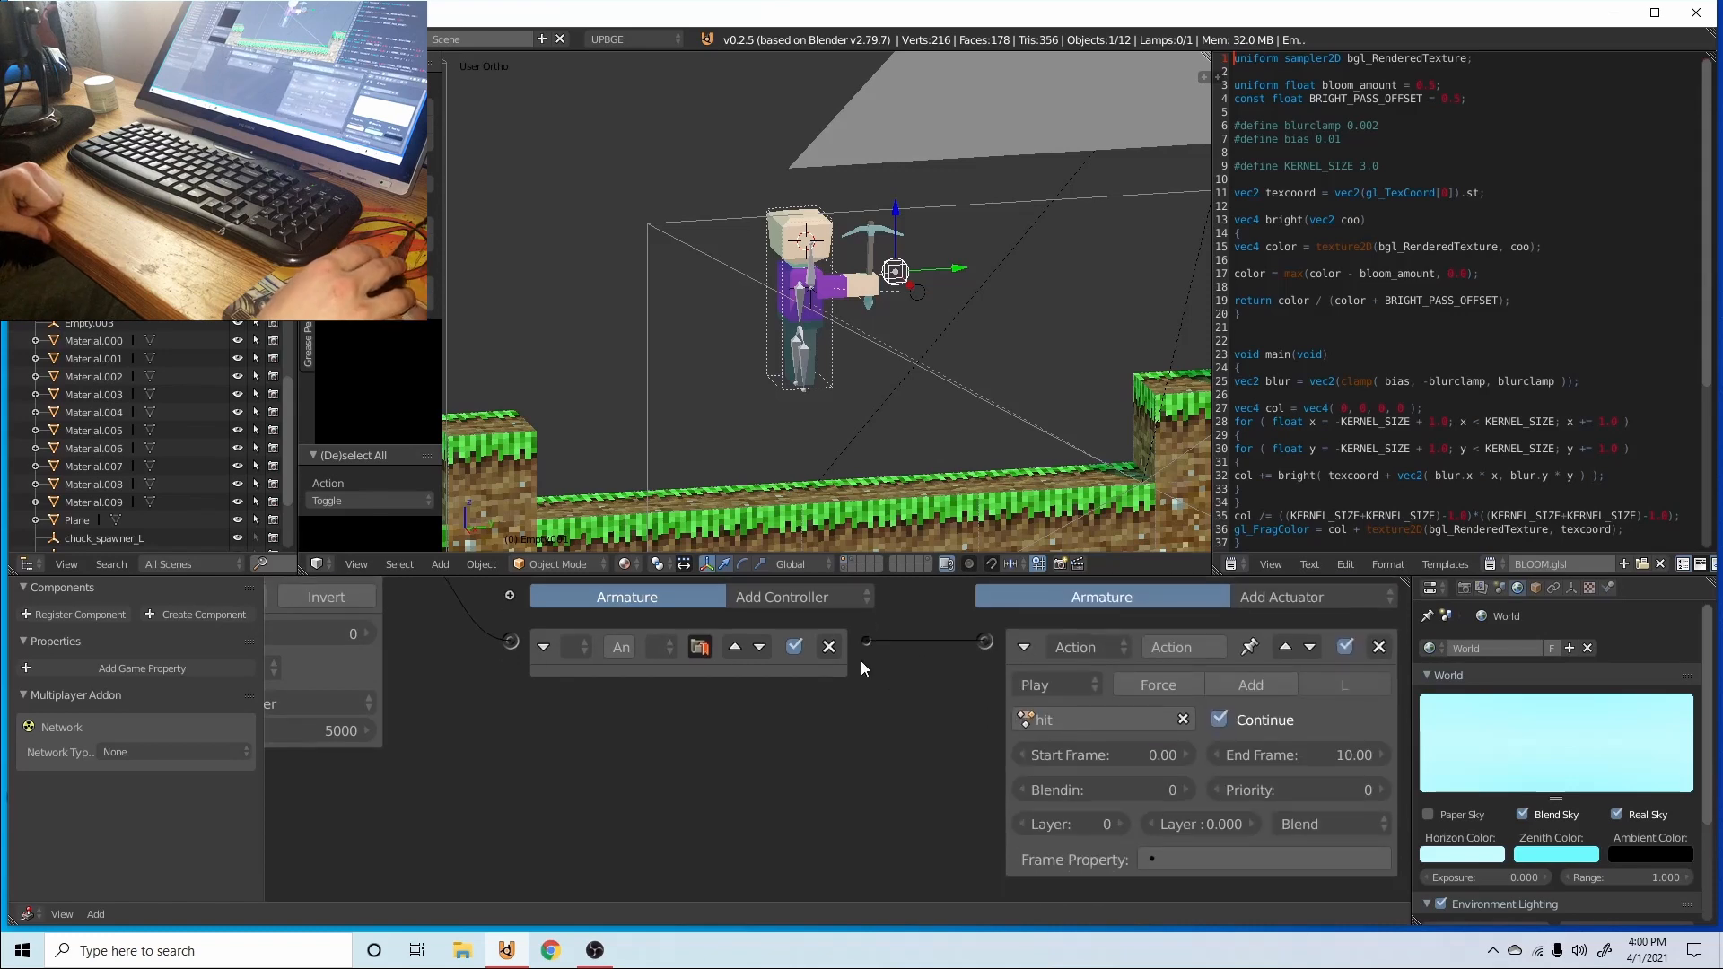
{"action": "left_click", "coordinate": [1024, 648]}
{"action": "scroll", "coordinate": [777, 273], "scroll_direction": "up", "scroll_amount": 5}
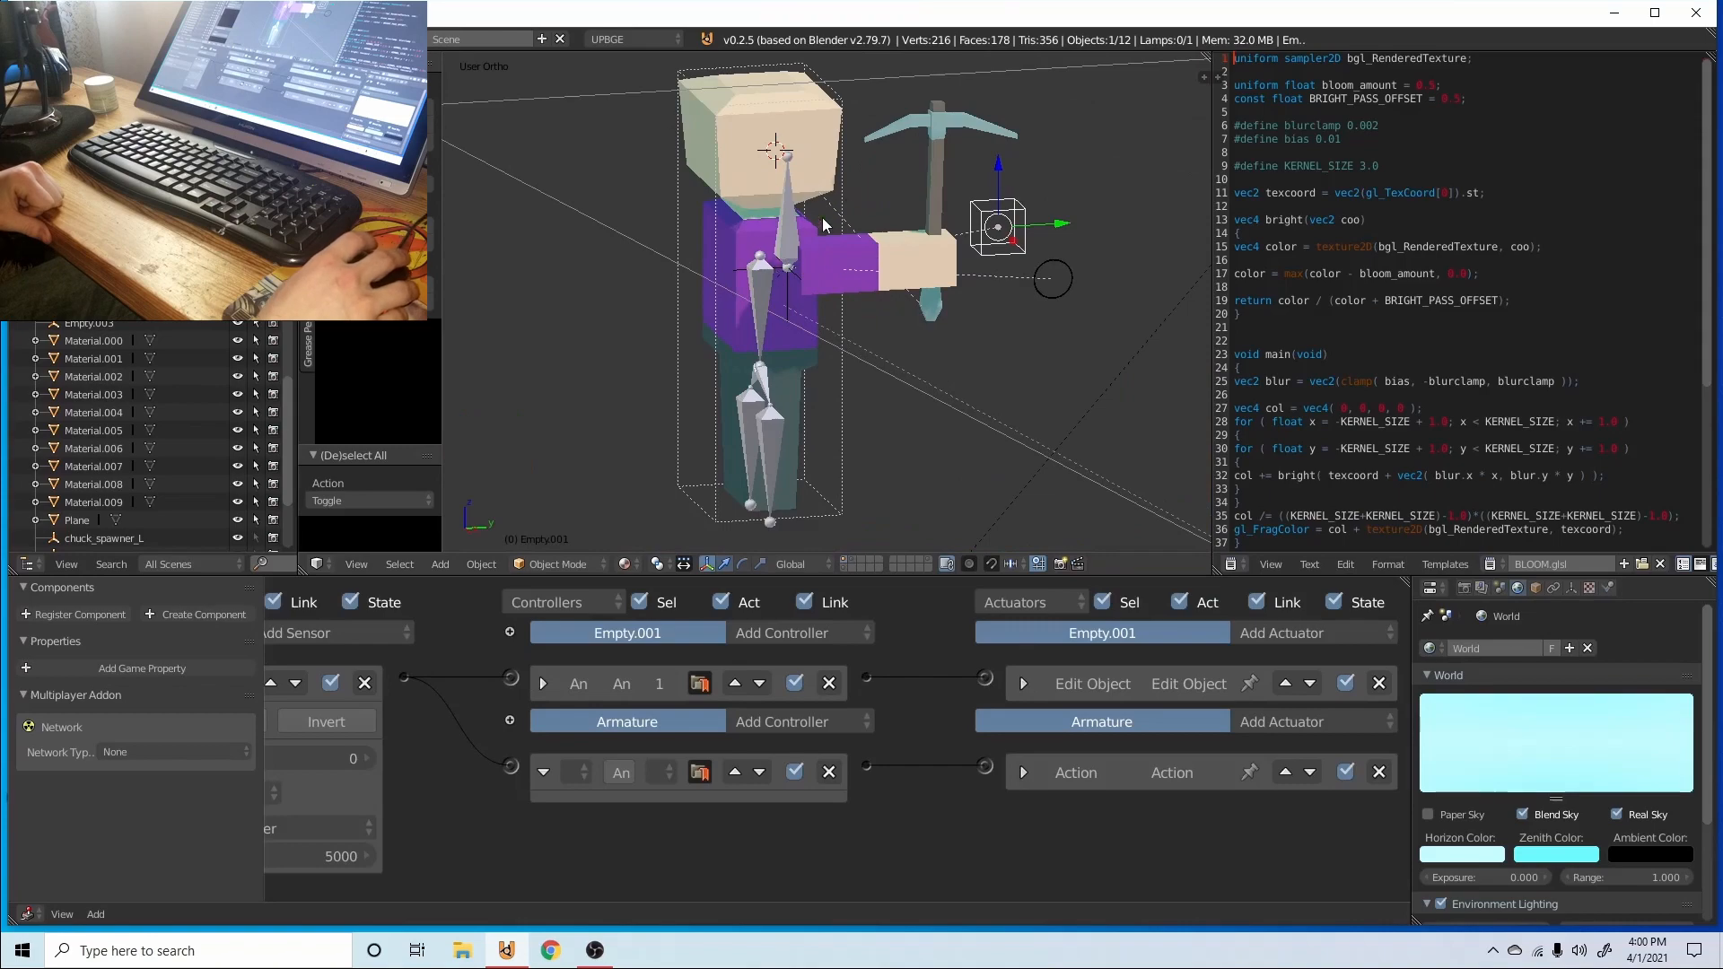
{"action": "middle_click_drag", "start_coordinate": [978, 231], "coordinate": [923, 190]}
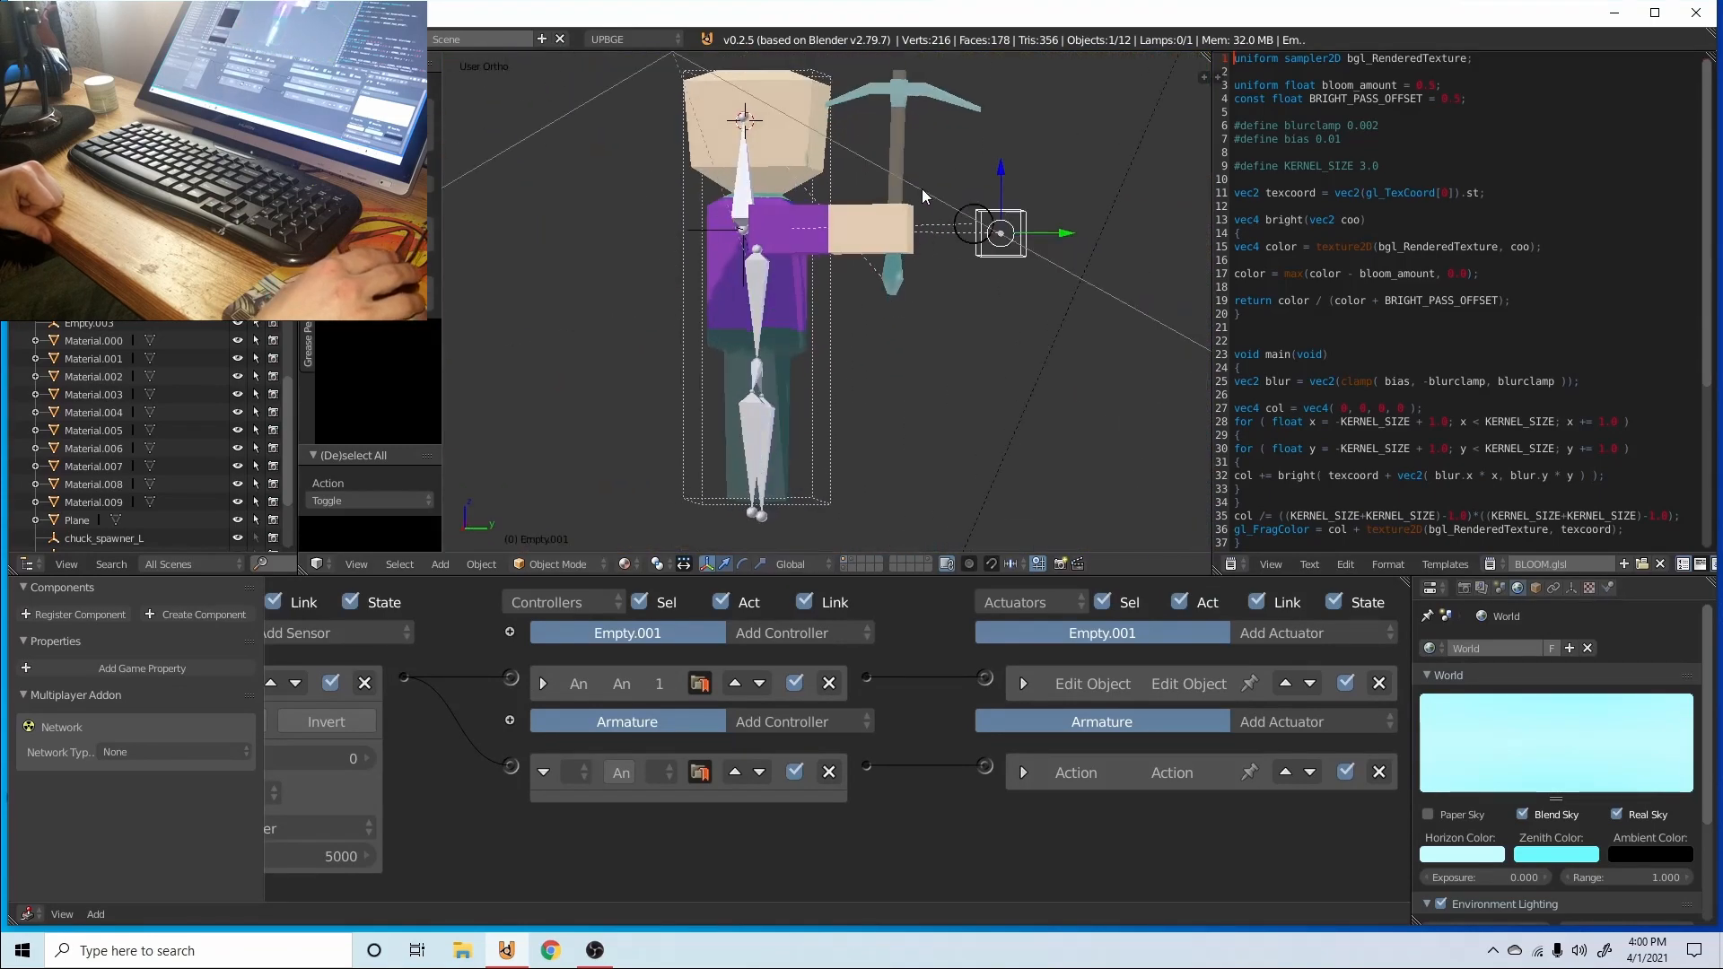
{"action": "right_click", "coordinate": [968, 237]}
{"action": "scroll", "coordinate": [949, 361], "scroll_direction": "down", "scroll_amount": 12}
{"action": "middle_click_drag", "start_coordinate": [929, 359], "coordinate": [940, 368]}
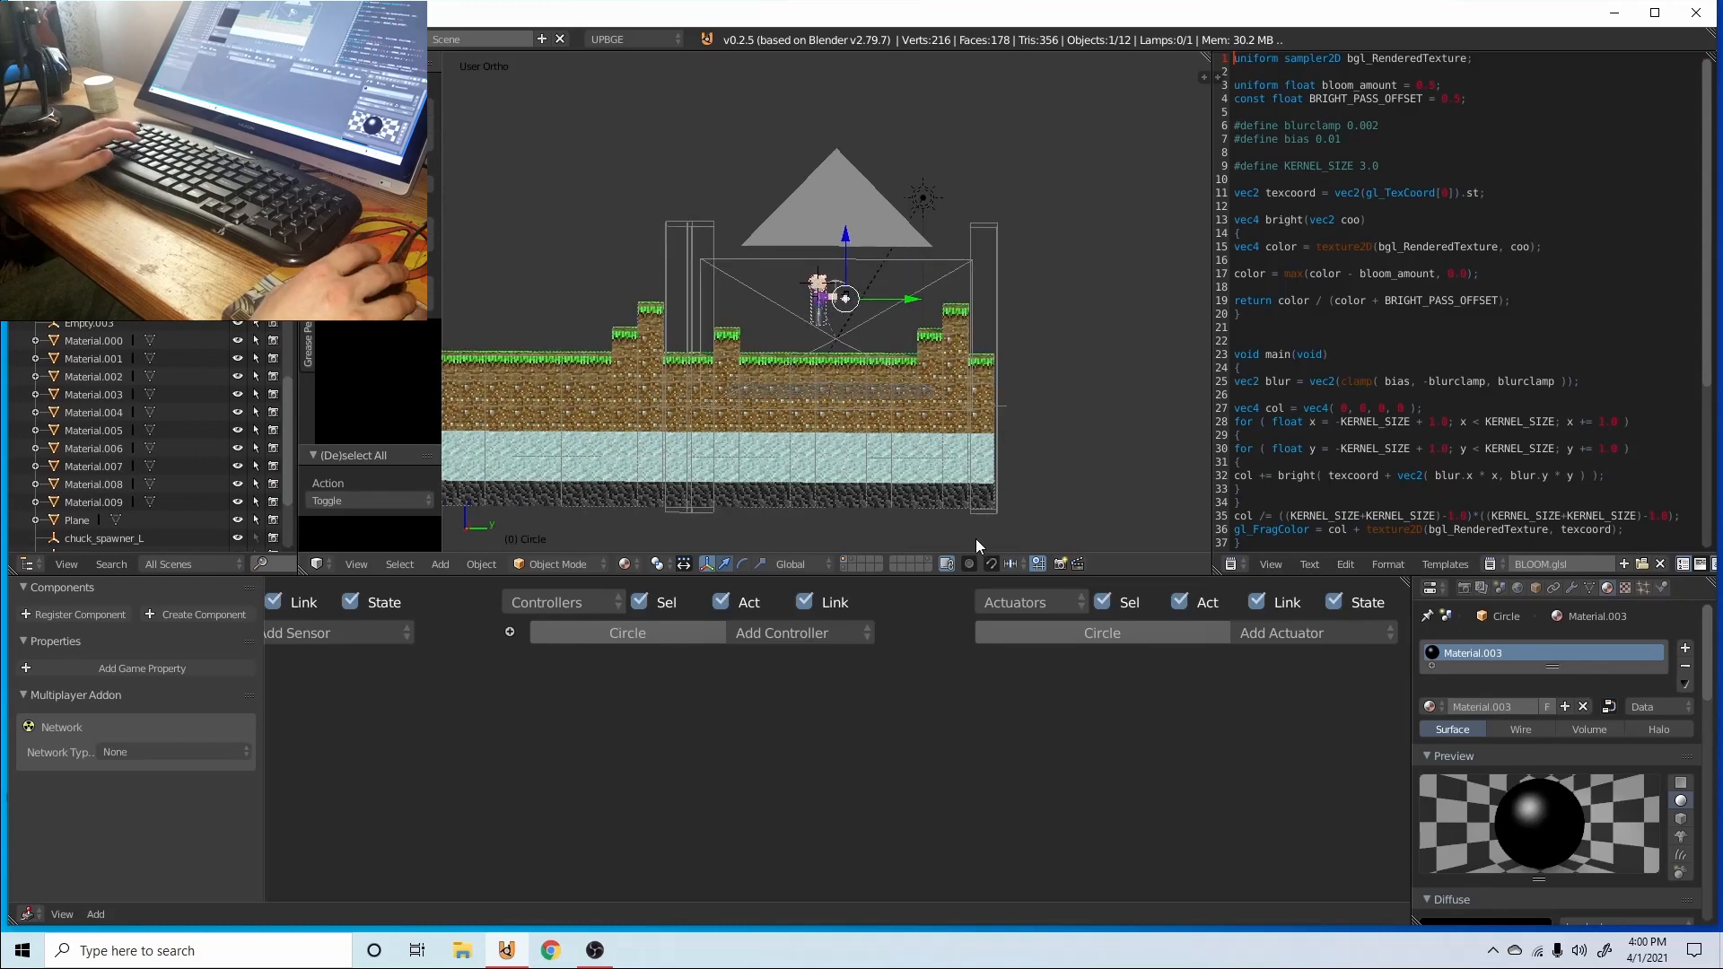
- Show the layer holding the terrain blocks, select a stone block, and examine its Radar sensor settings
{"action": "left_click", "coordinate": [929, 559]}
{"action": "middle_click_drag", "start_coordinate": [967, 433], "coordinate": [897, 323]}
{"action": "right_click", "coordinate": [747, 478]}
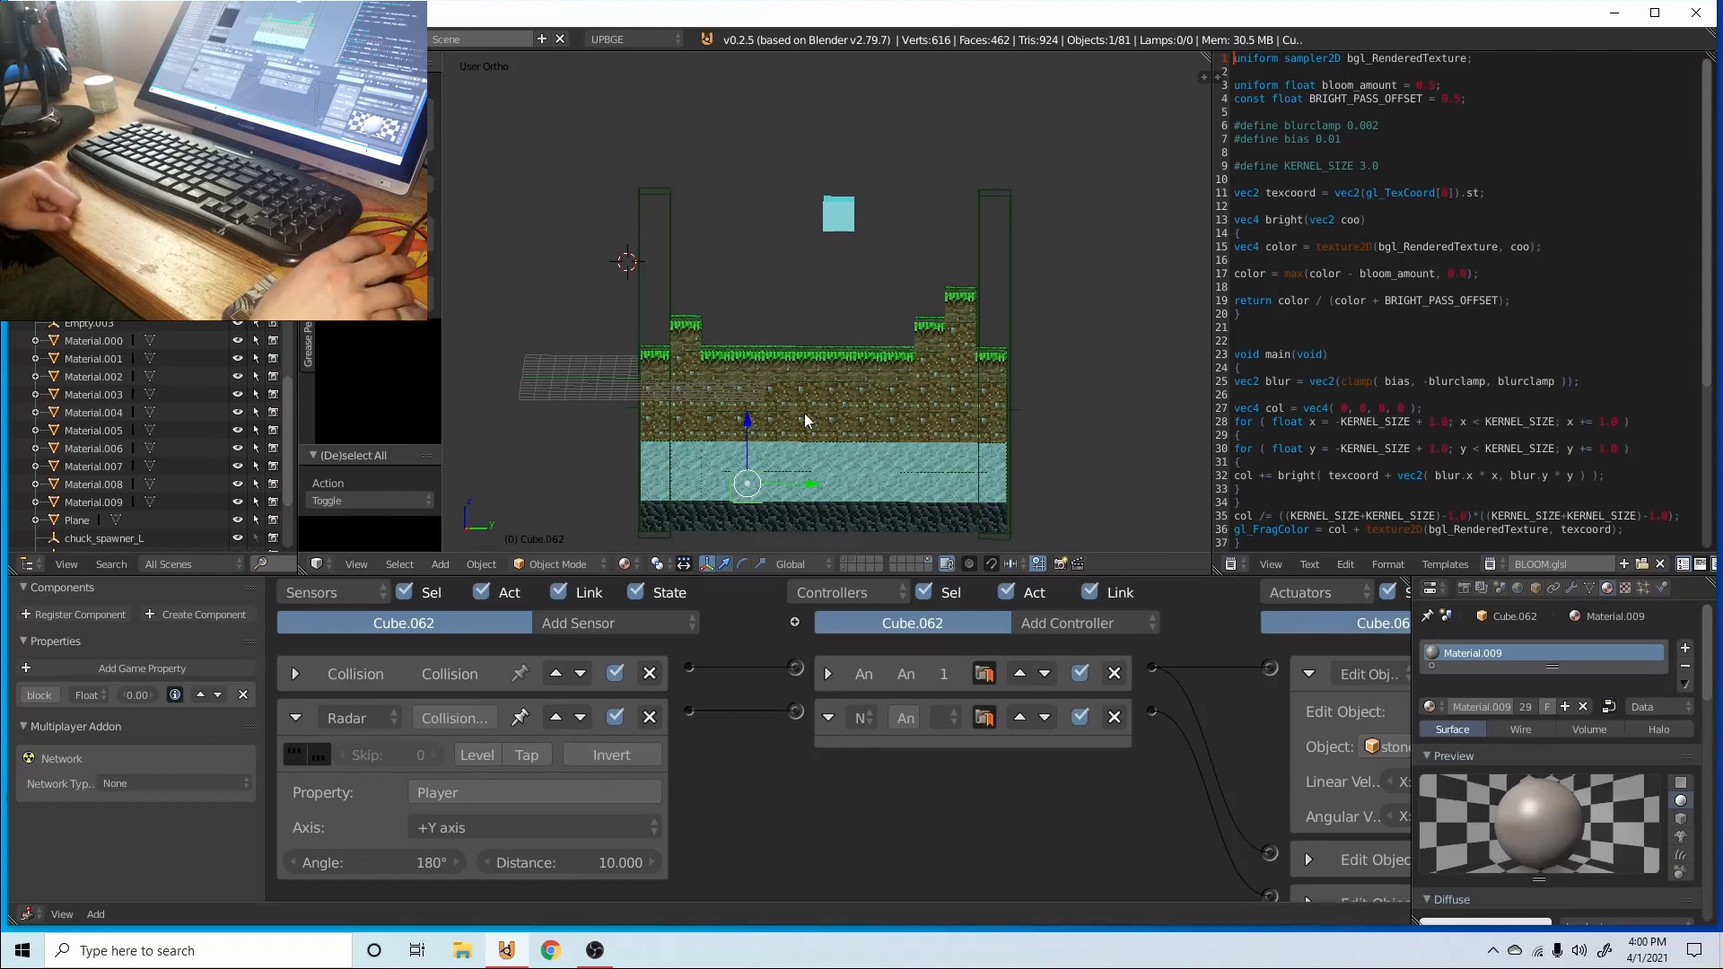
{"action": "scroll", "coordinate": [453, 812], "scroll_direction": "up", "scroll_amount": 1}
{"action": "middle_click_drag", "start_coordinate": [448, 812], "coordinate": [492, 833]}
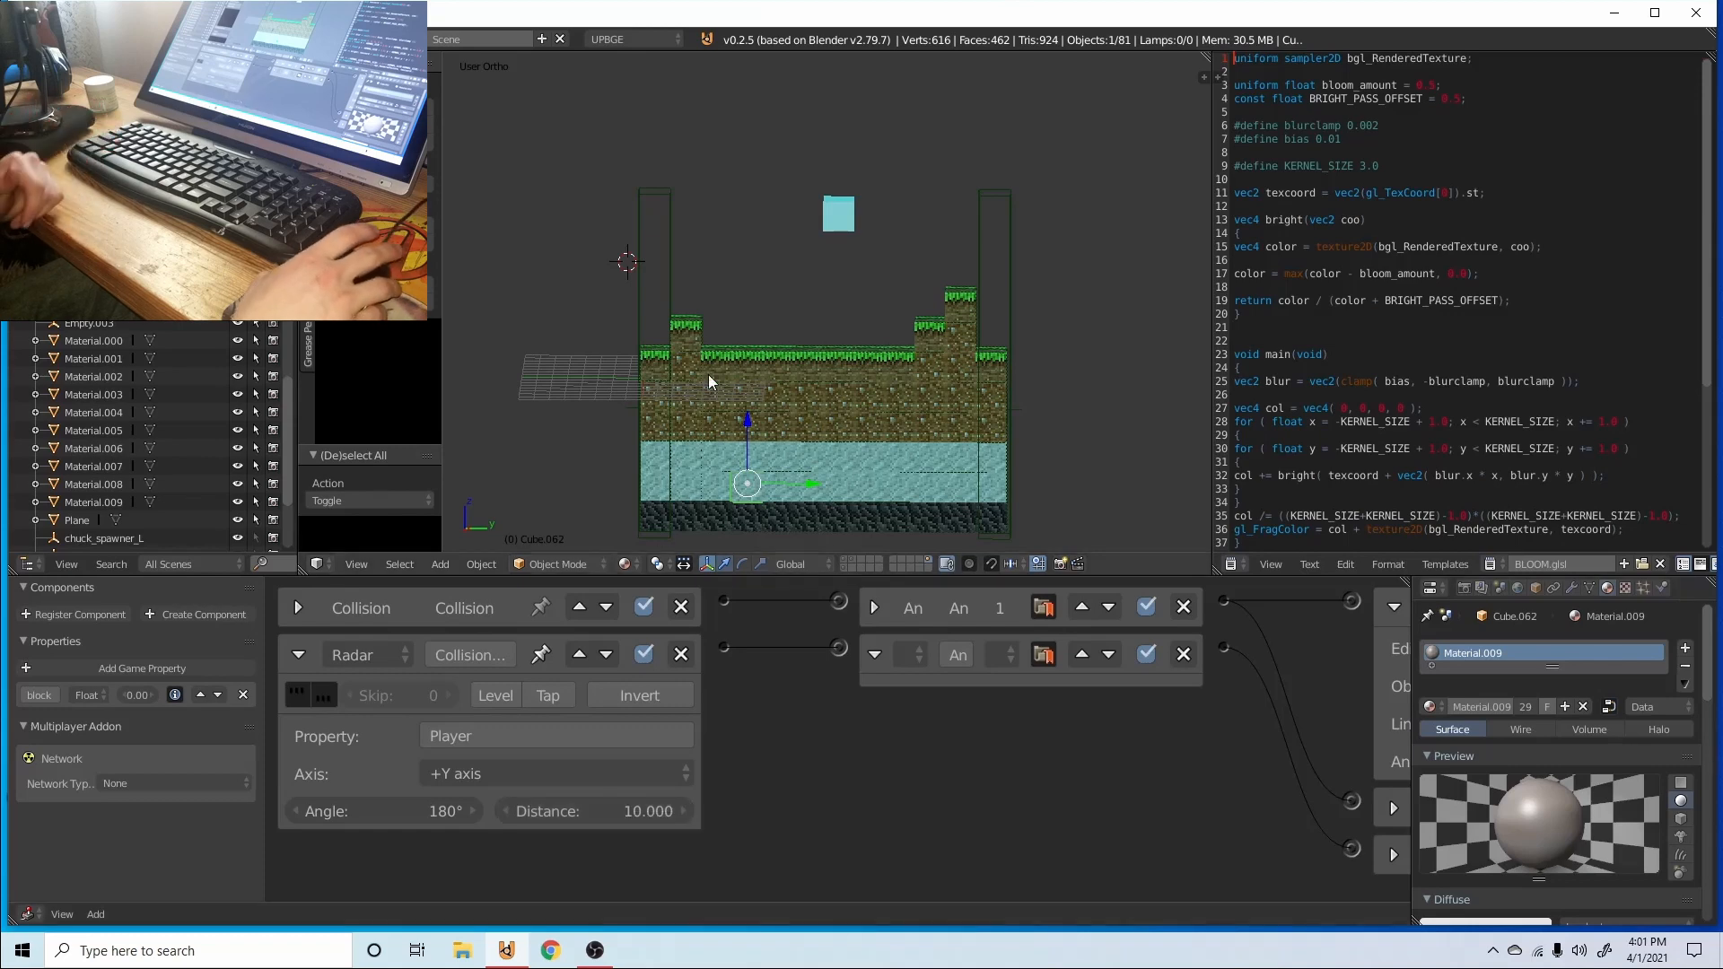
{"action": "scroll", "coordinate": [828, 422], "scroll_direction": "down", "scroll_amount": 2}
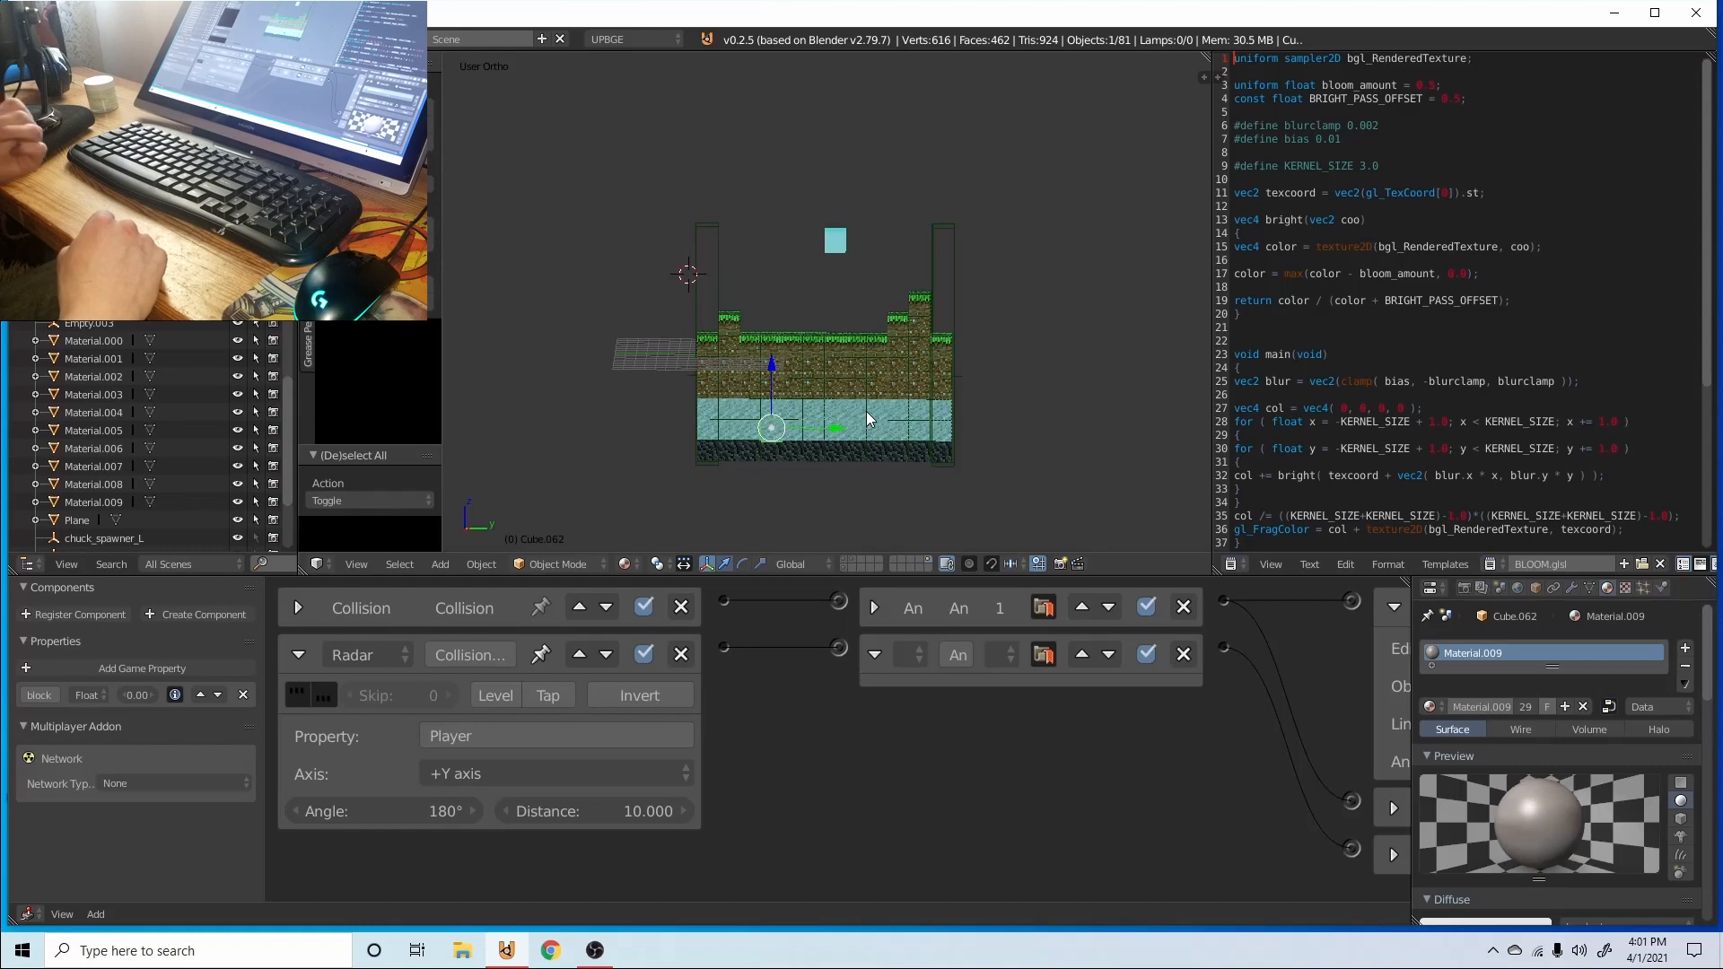
{"action": "scroll", "coordinate": [857, 405], "scroll_direction": "up", "scroll_amount": 1}
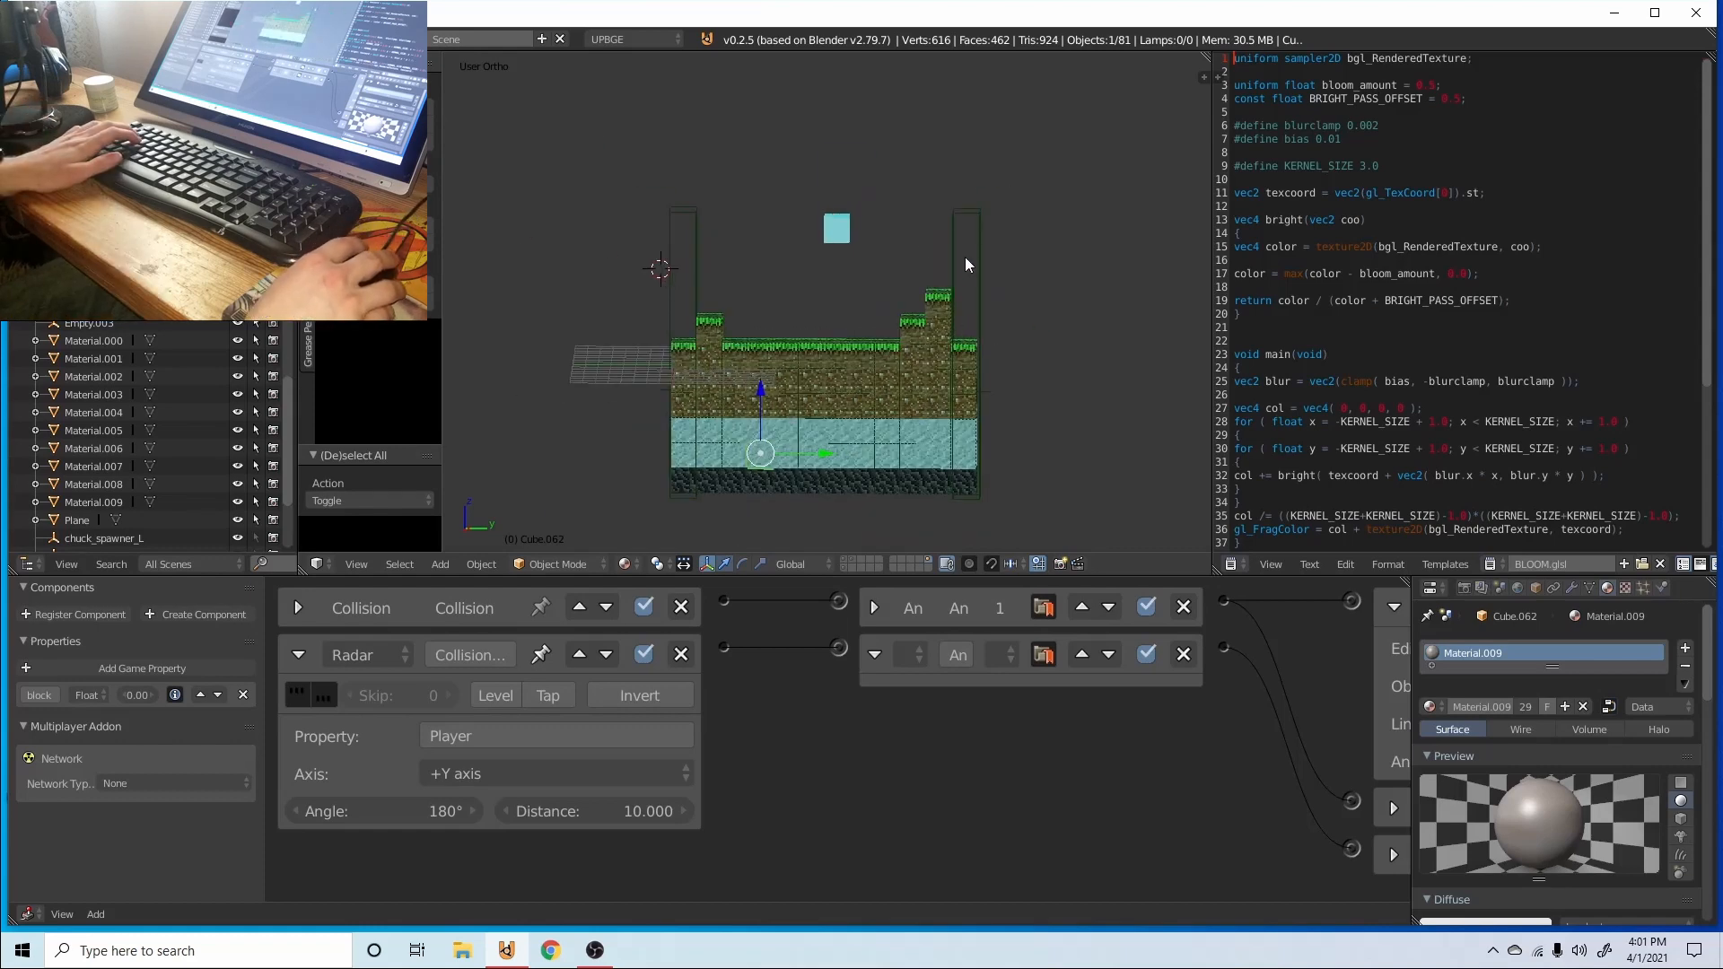
- Select the right_chunk boundary object and examine its Collision and Radar sensors that detect the Player property
{"action": "scroll", "coordinate": [119, 389], "scroll_direction": "down", "scroll_amount": 5}
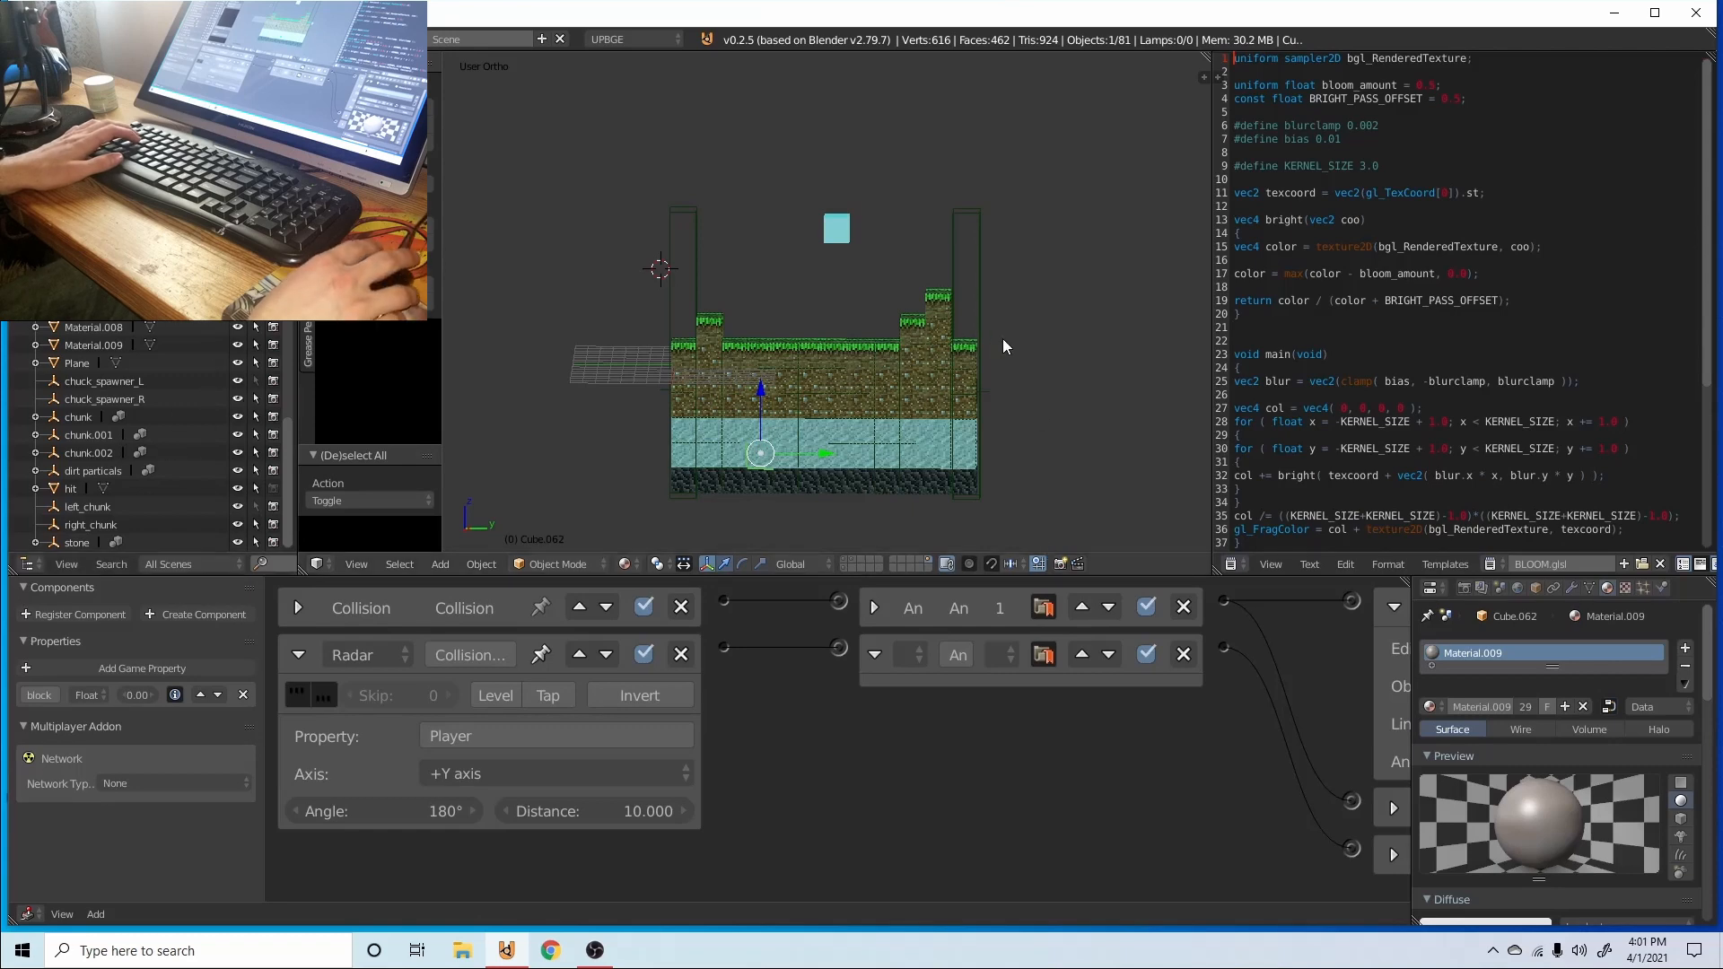
{"action": "right_click", "coordinate": [991, 266]}
{"action": "scroll", "coordinate": [1032, 359], "scroll_direction": "up", "scroll_amount": 5}
{"action": "middle_click_drag", "start_coordinate": [1035, 388], "coordinate": [488, 310], "text": "shift"}
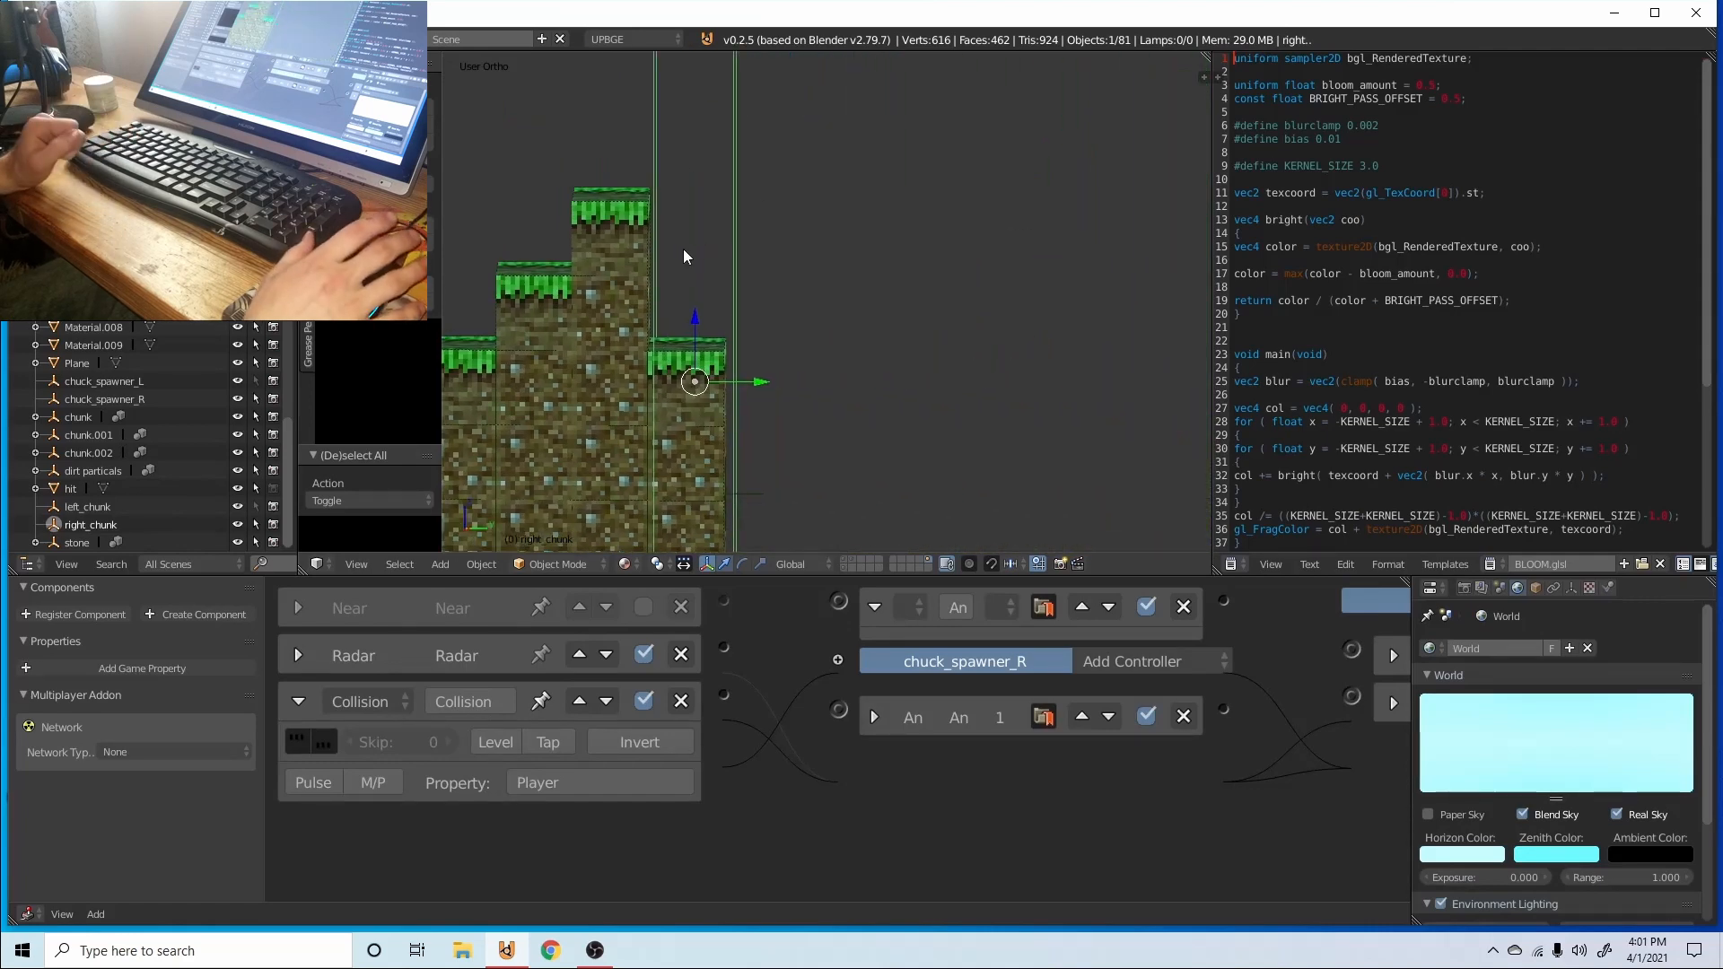
{"action": "scroll", "coordinate": [683, 249], "scroll_direction": "down", "scroll_amount": 4}
{"action": "scroll", "coordinate": [556, 808], "scroll_direction": "up", "scroll_amount": 2}
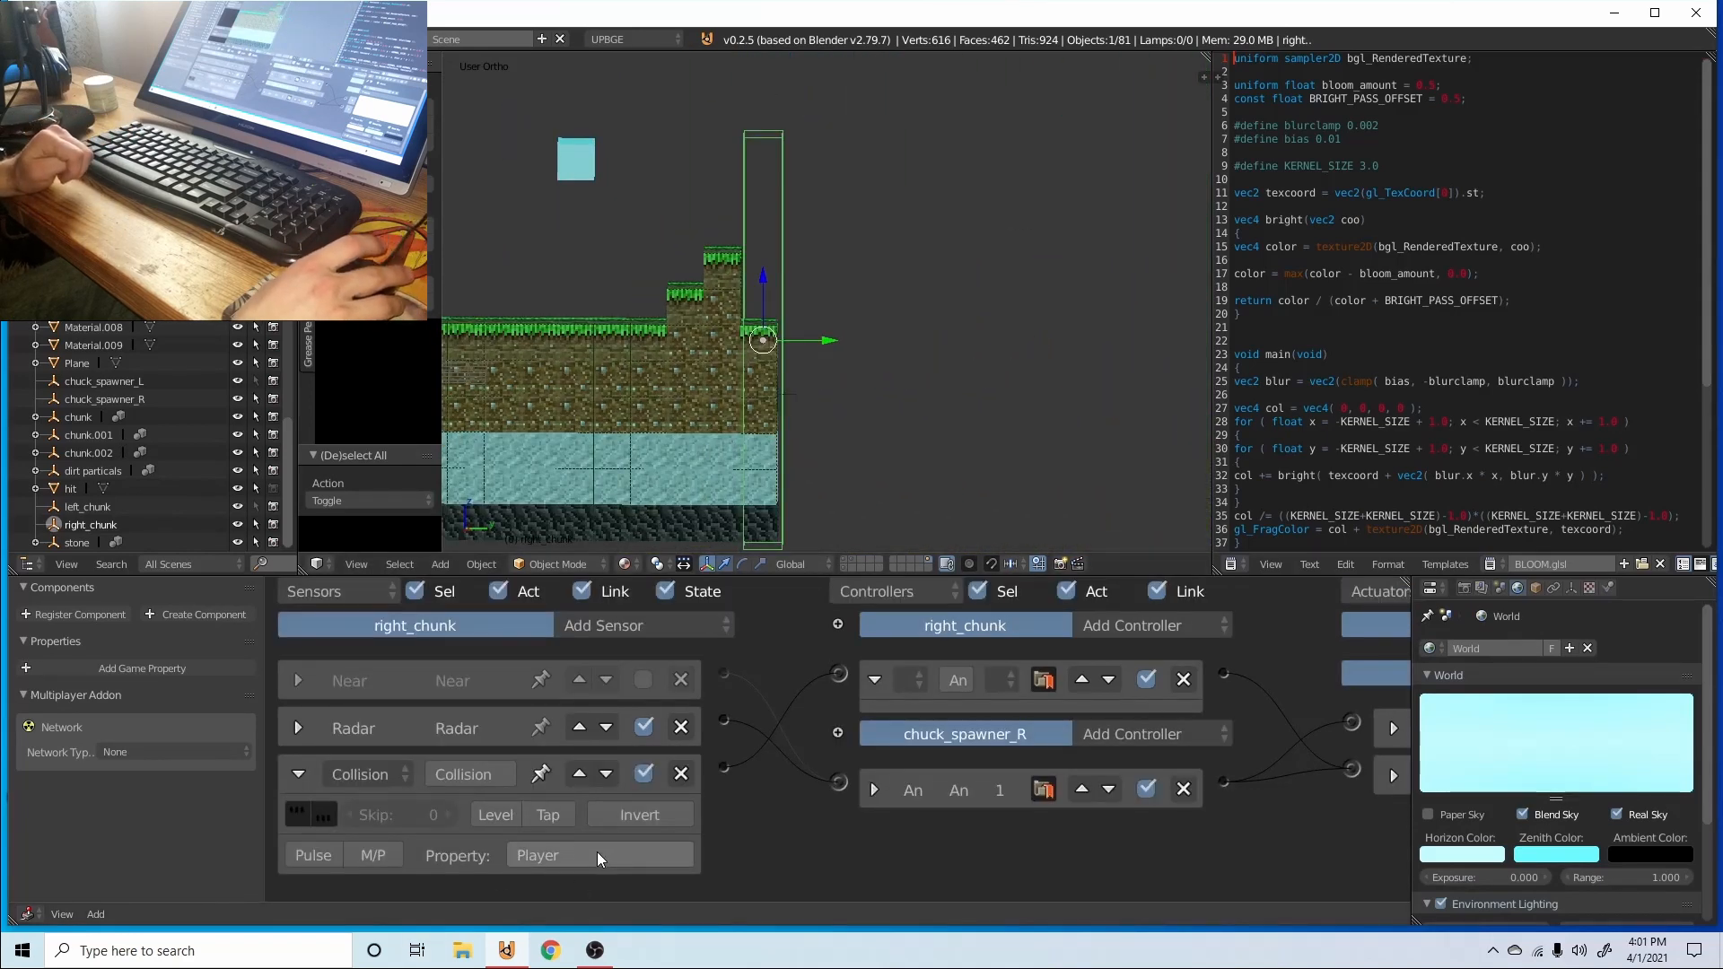
{"action": "left_click", "coordinate": [298, 728], "text": "ctrl"}
{"action": "scroll", "coordinate": [298, 731], "scroll_direction": "down", "scroll_amount": 2}
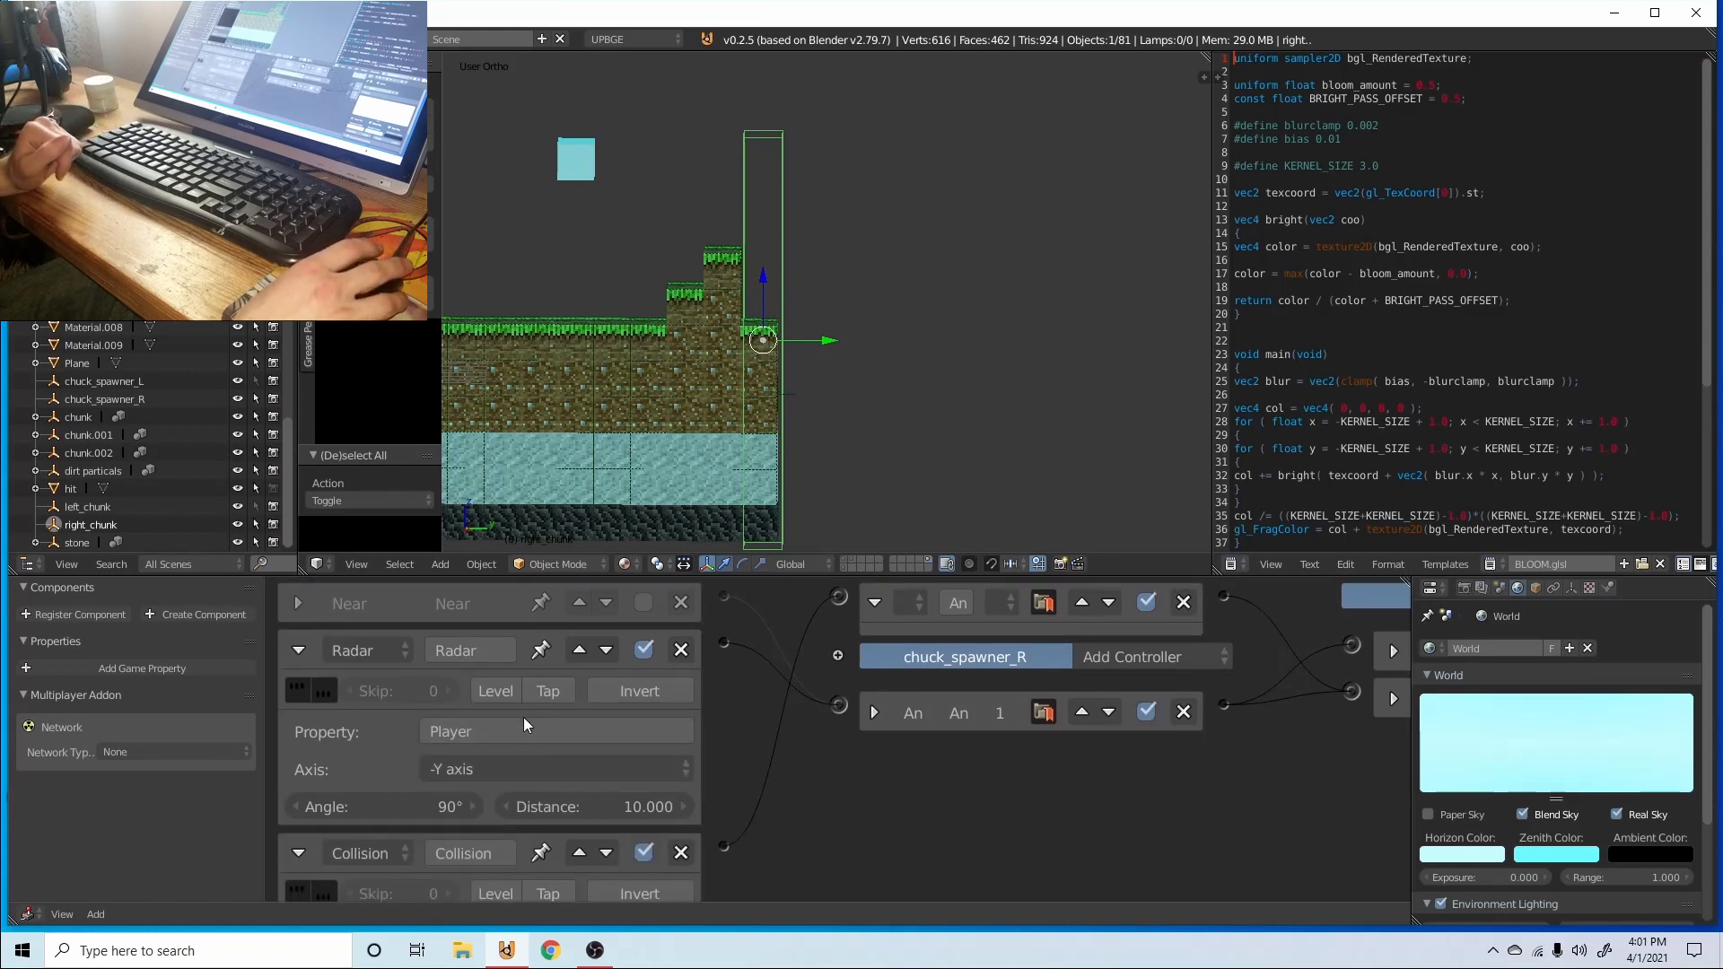
{"action": "scroll", "coordinate": [504, 749], "scroll_direction": "down", "scroll_amount": 1}
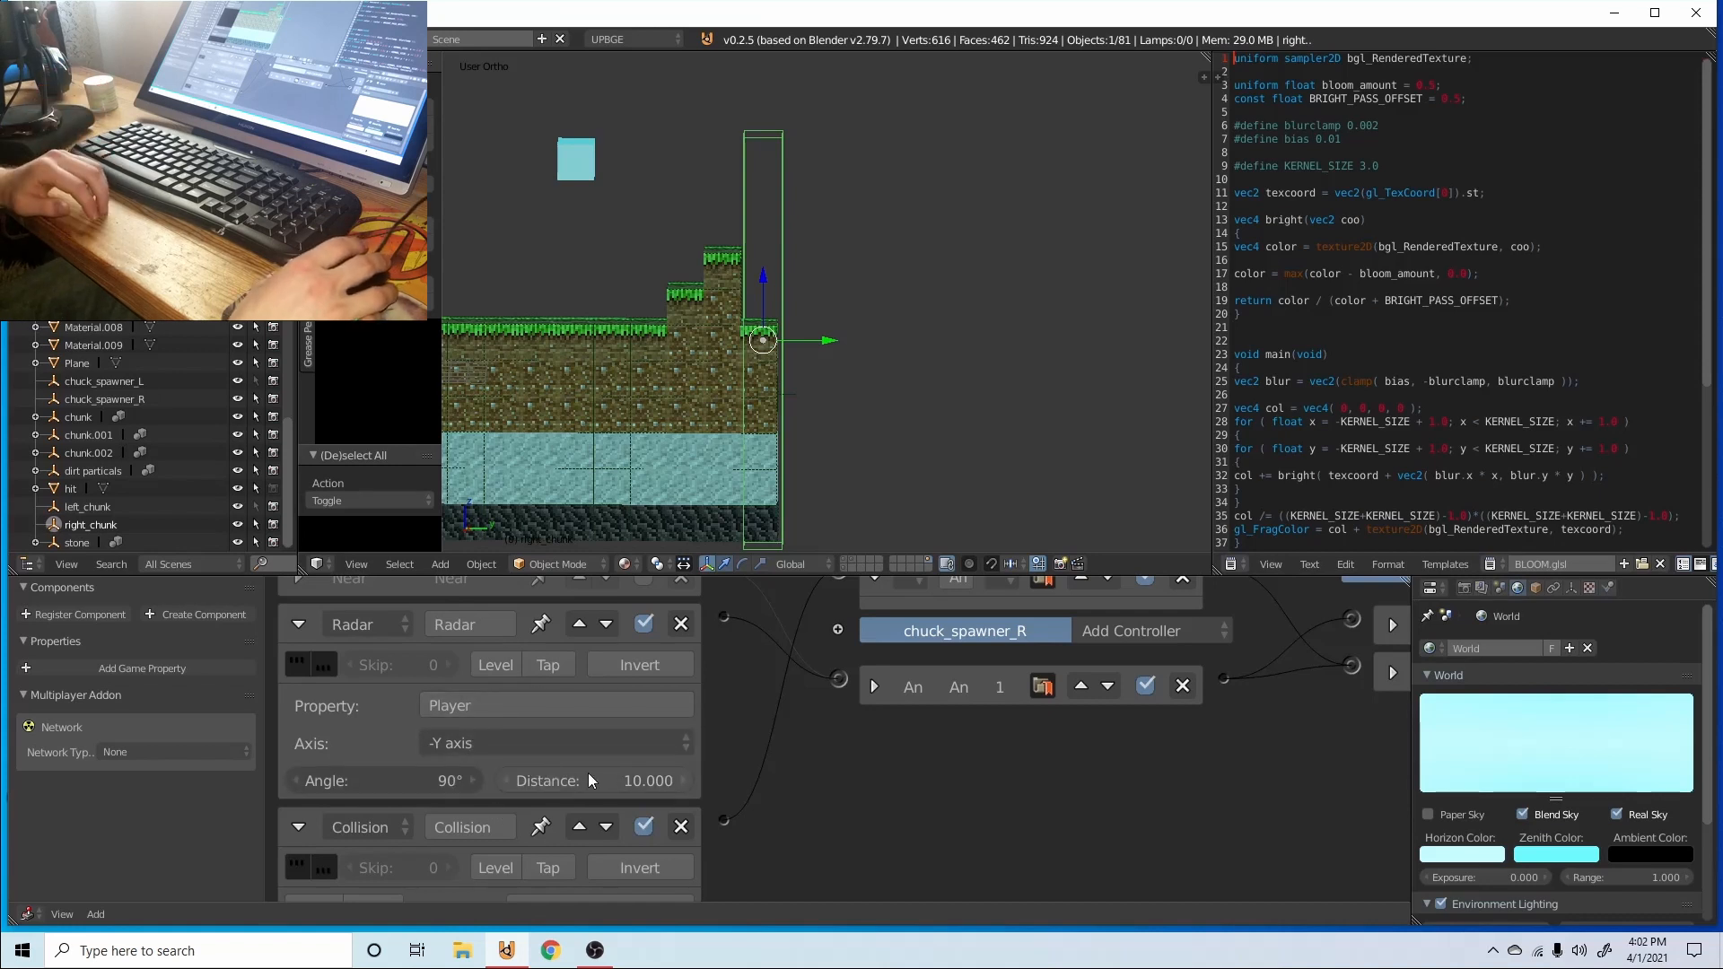
- Examine the chunk_spawner_R Edit Object actuator that adds the chunk object, and collapse it again
{"action": "middle_click_drag", "start_coordinate": [1353, 794], "coordinate": [952, 781]}
{"action": "left_click", "coordinate": [999, 606]}
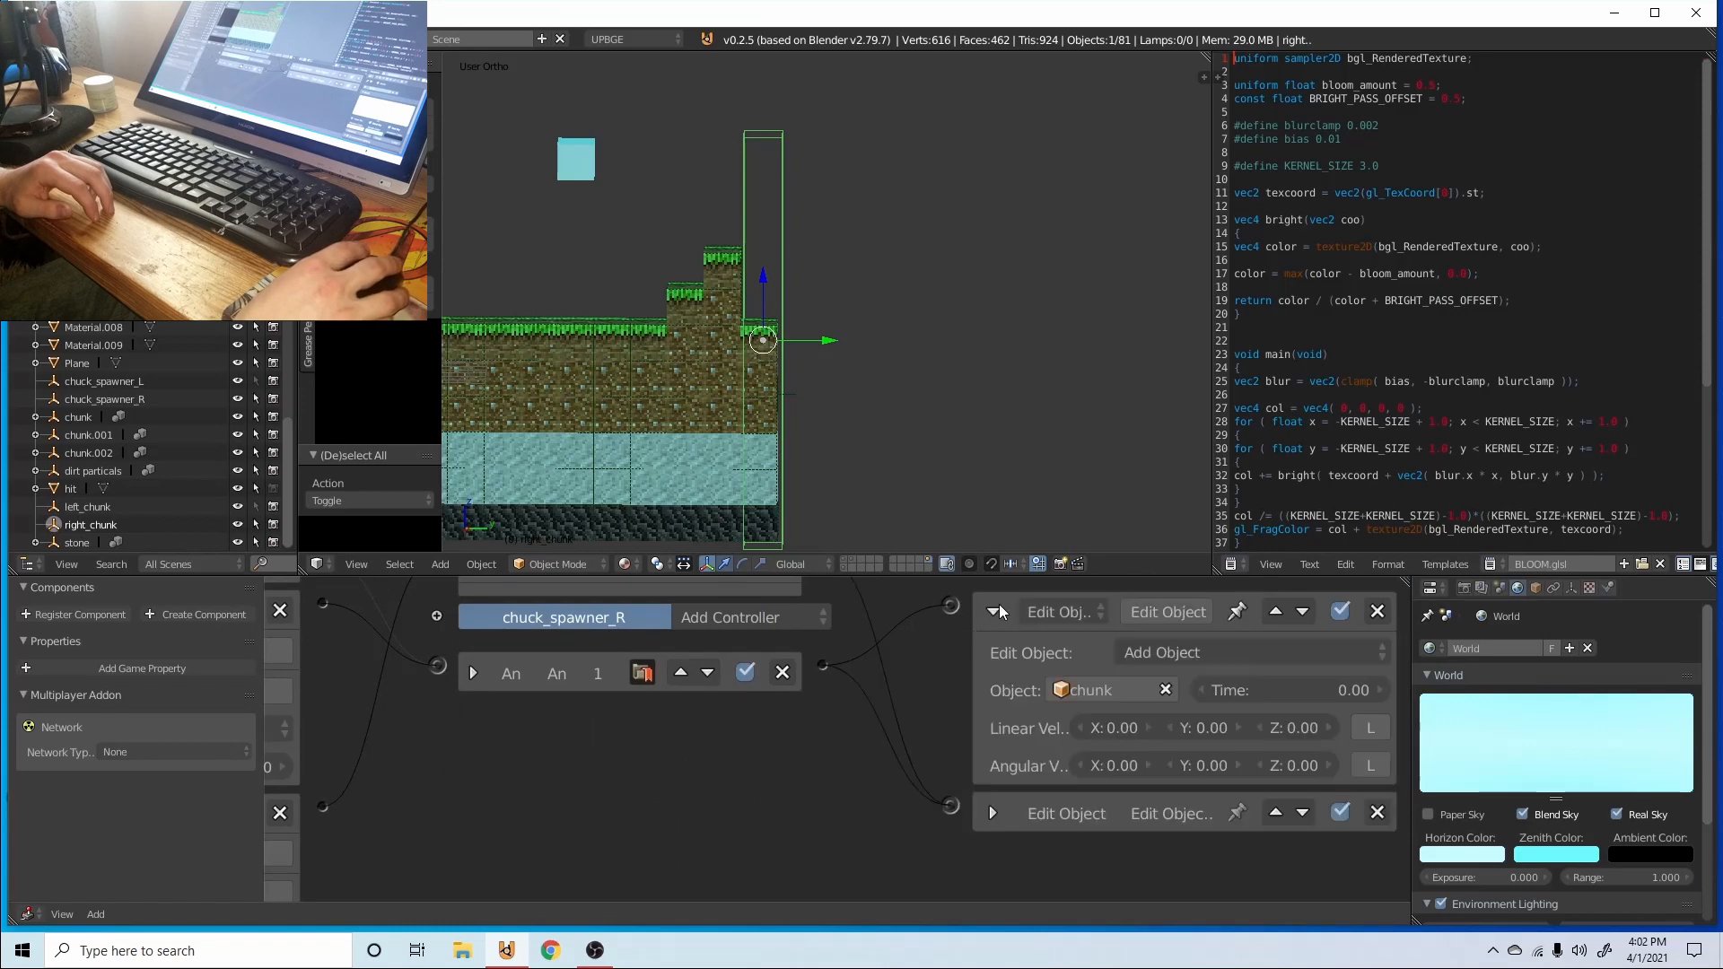
{"action": "left_click", "coordinate": [999, 606]}
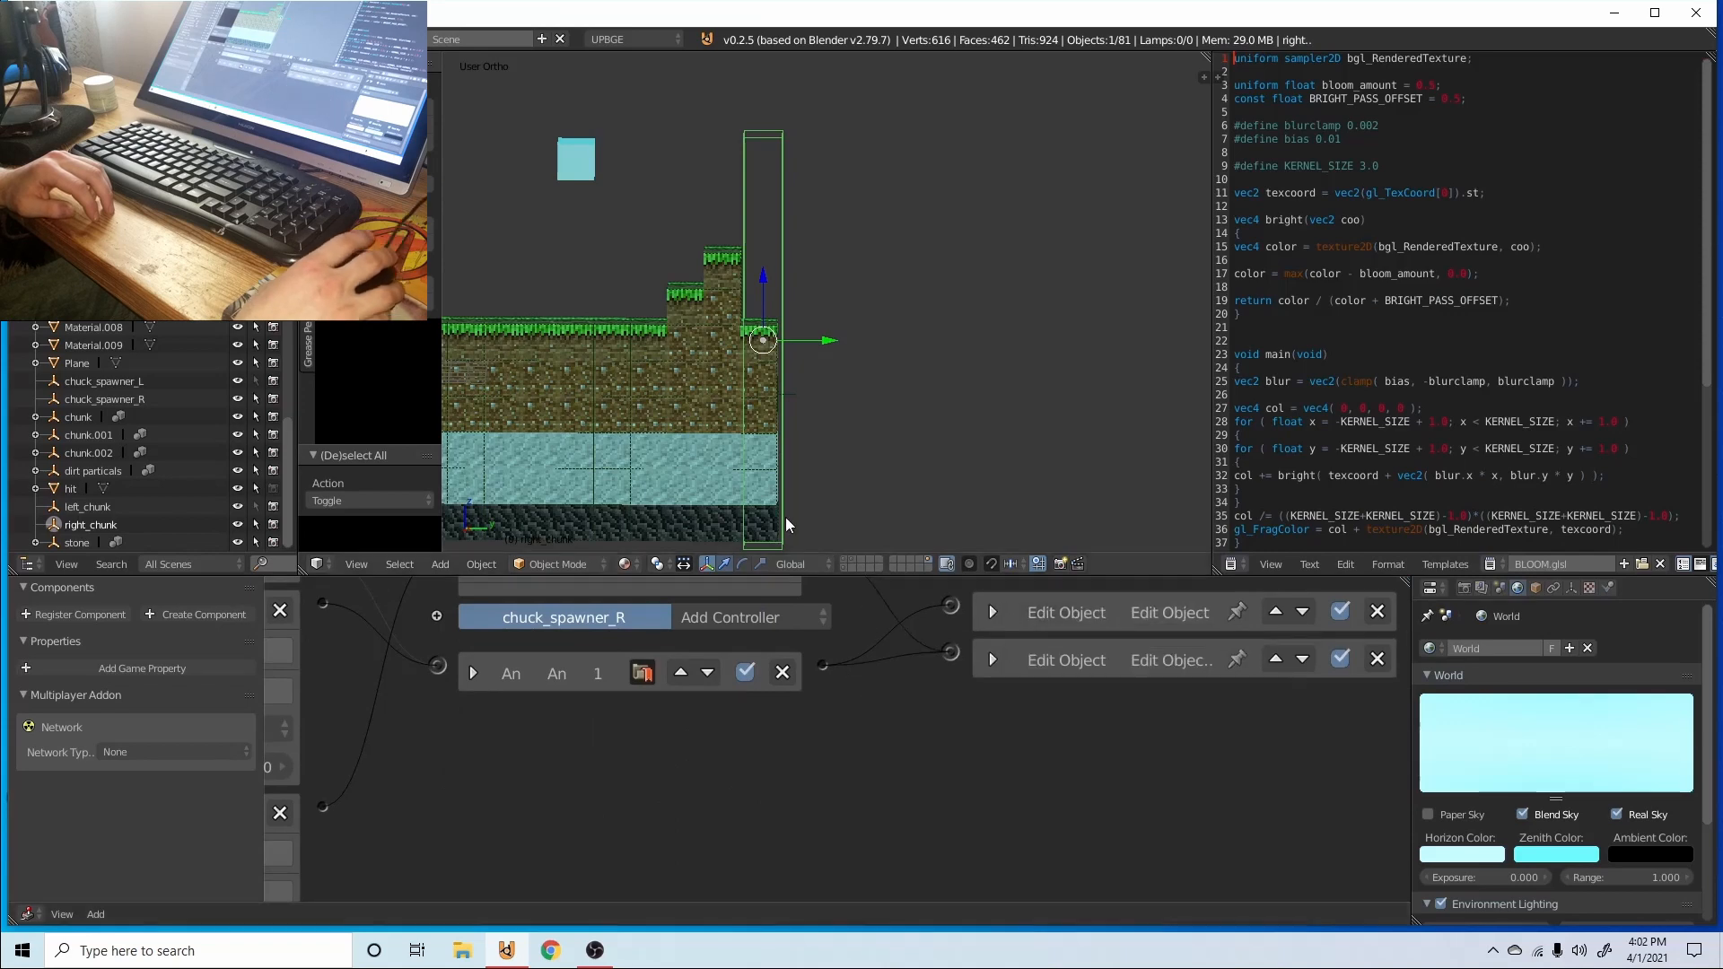
- Show the layer with the chunk instance, select the chunk to inspect it, and switch back to the main game layer
{"action": "left_click", "coordinate": [844, 567]}
{"action": "right_click", "coordinate": [919, 400]}
{"action": "scroll", "coordinate": [939, 411], "scroll_direction": "down", "scroll_amount": 4}
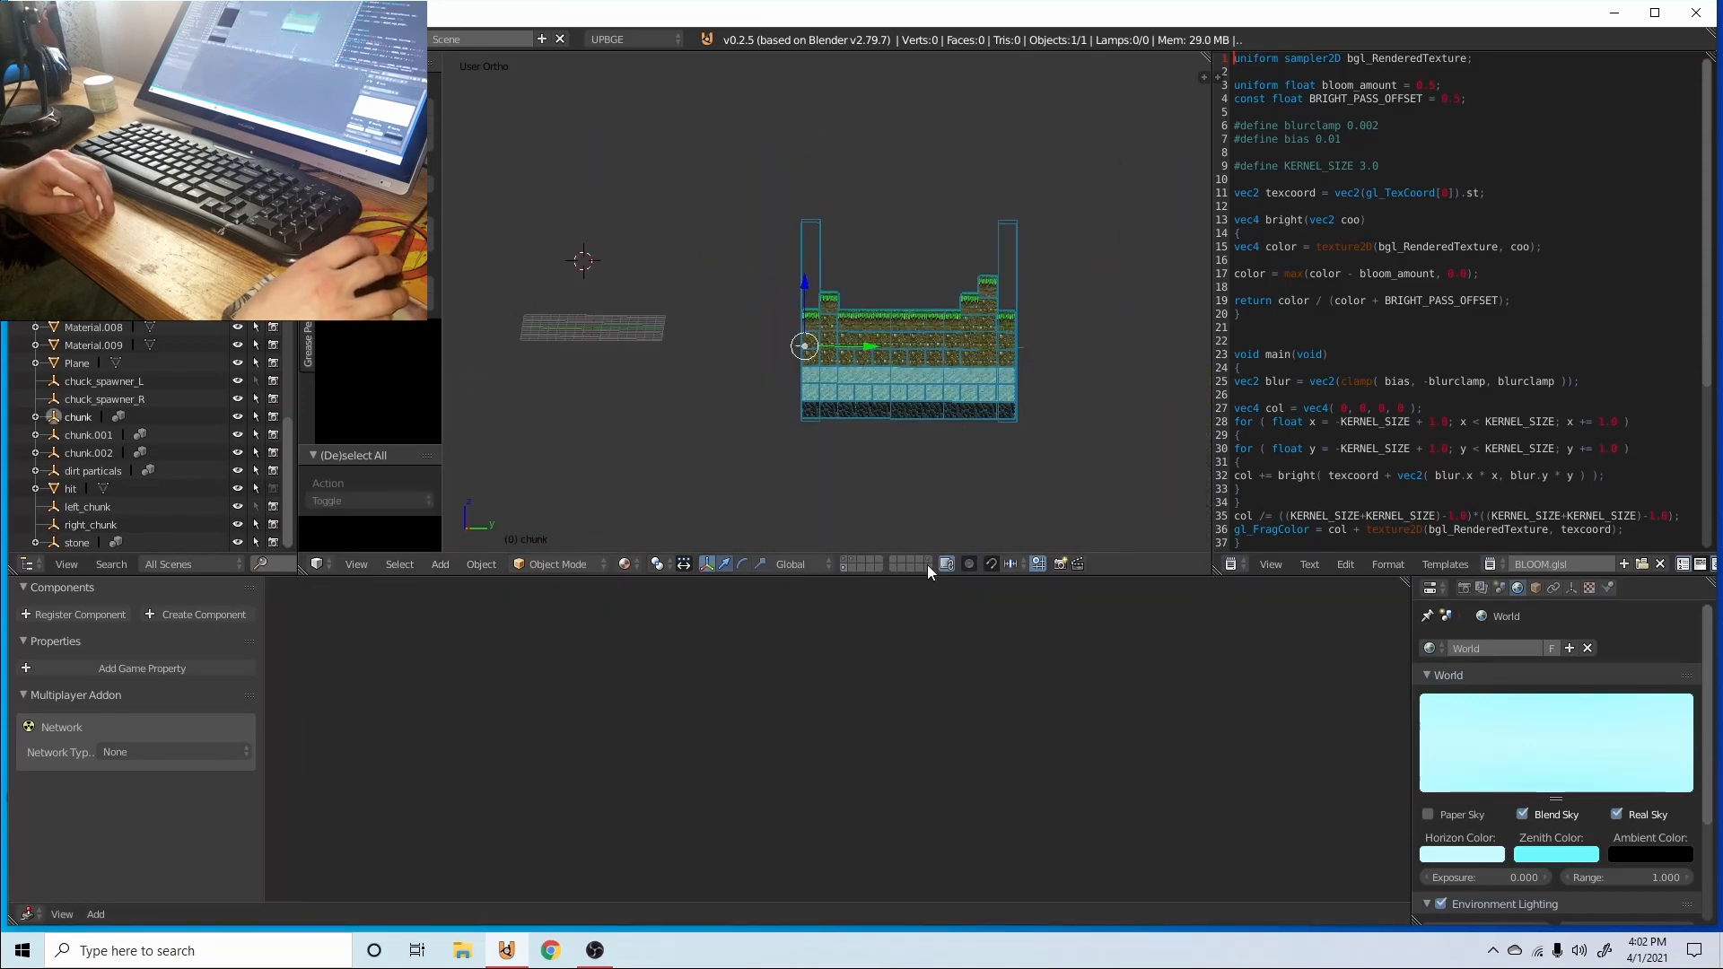
{"action": "left_click", "coordinate": [842, 560]}
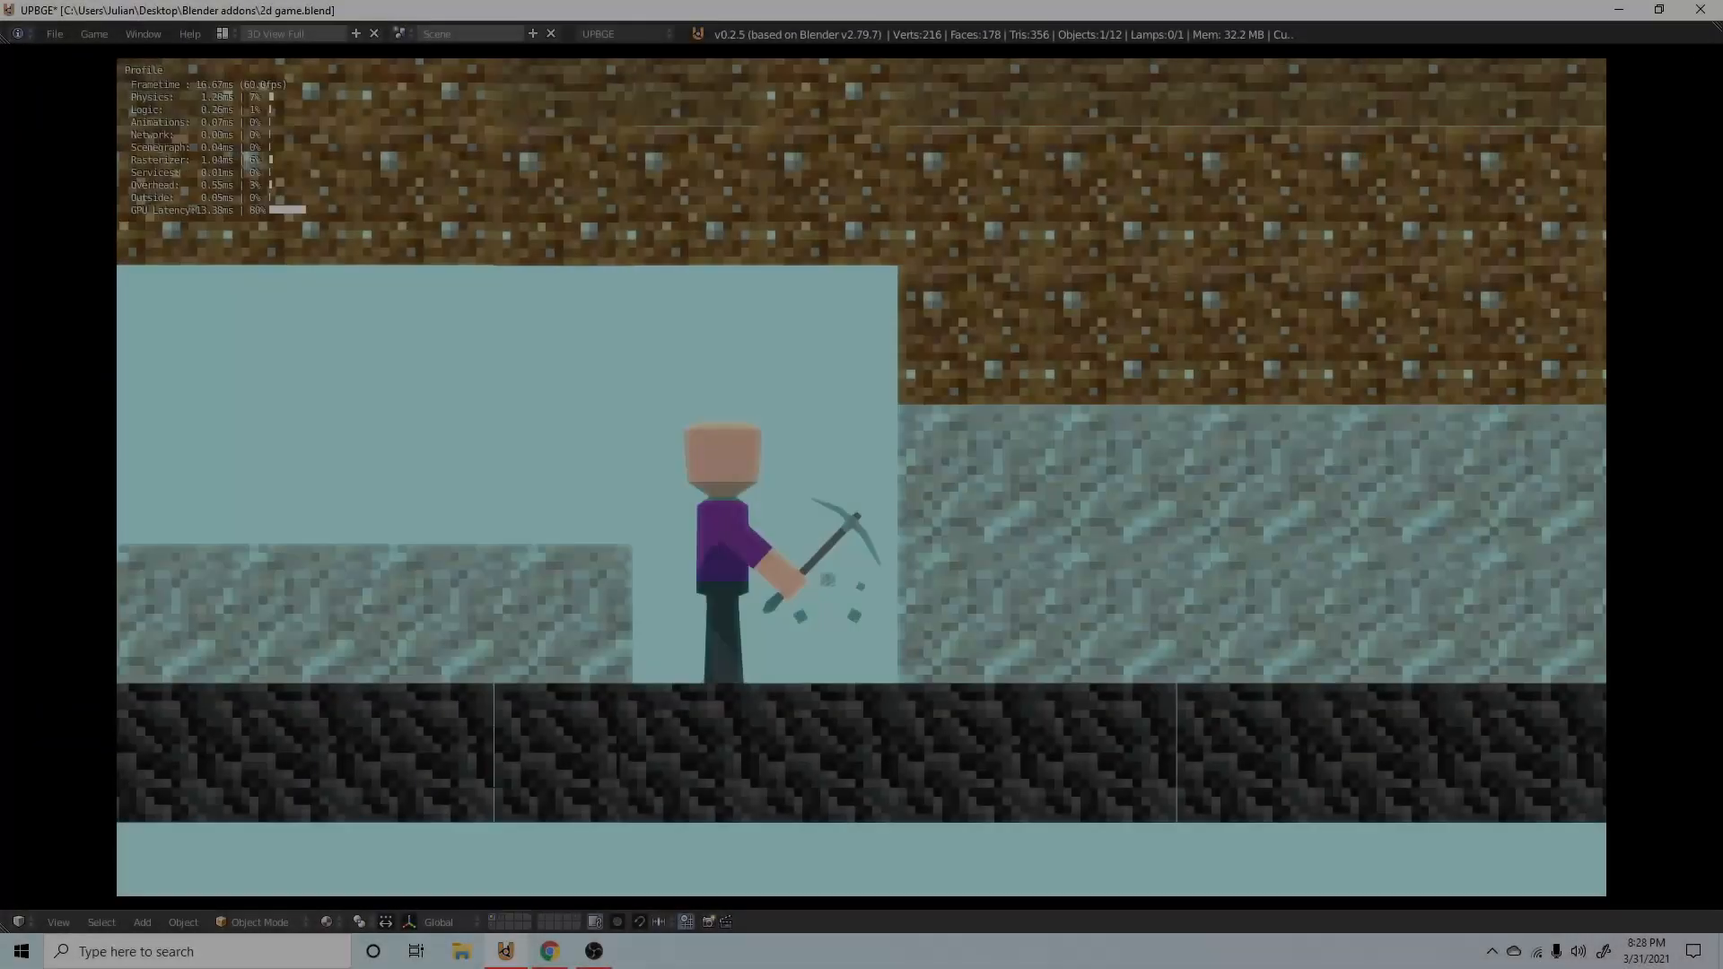
- Play the block-terrain game, moving the character right and jumping while digging up through the stone and dirt
{"action": "key", "text": "d"}
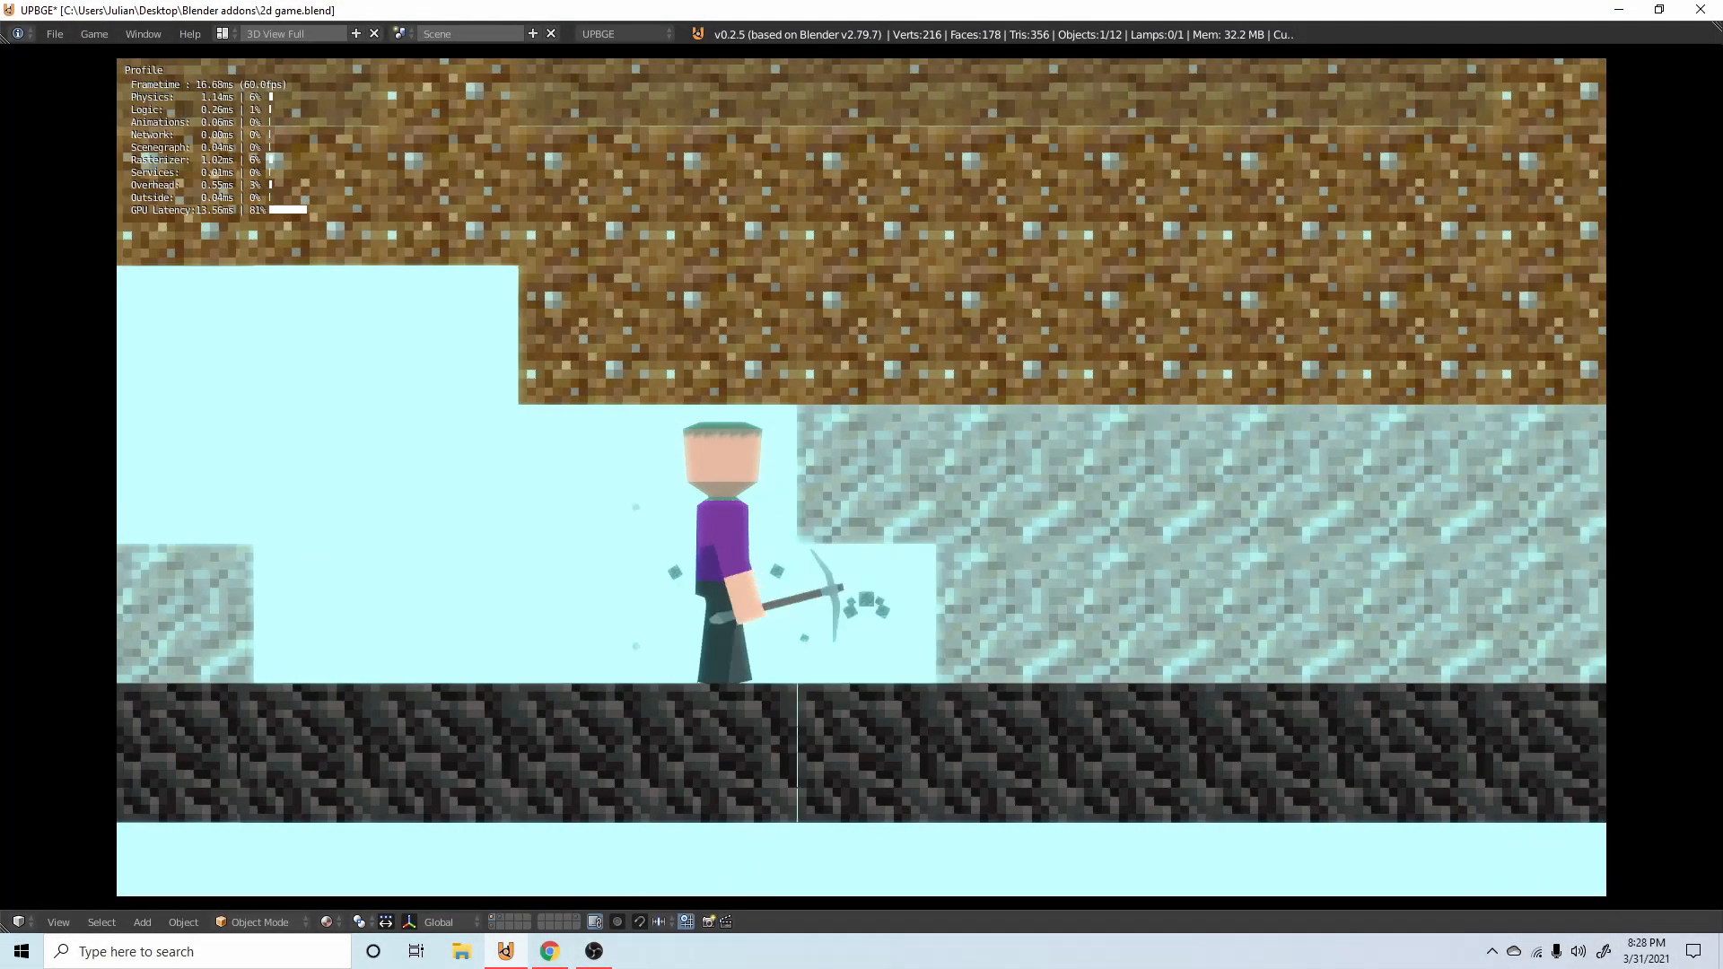
{"action": "key", "text": "space"}
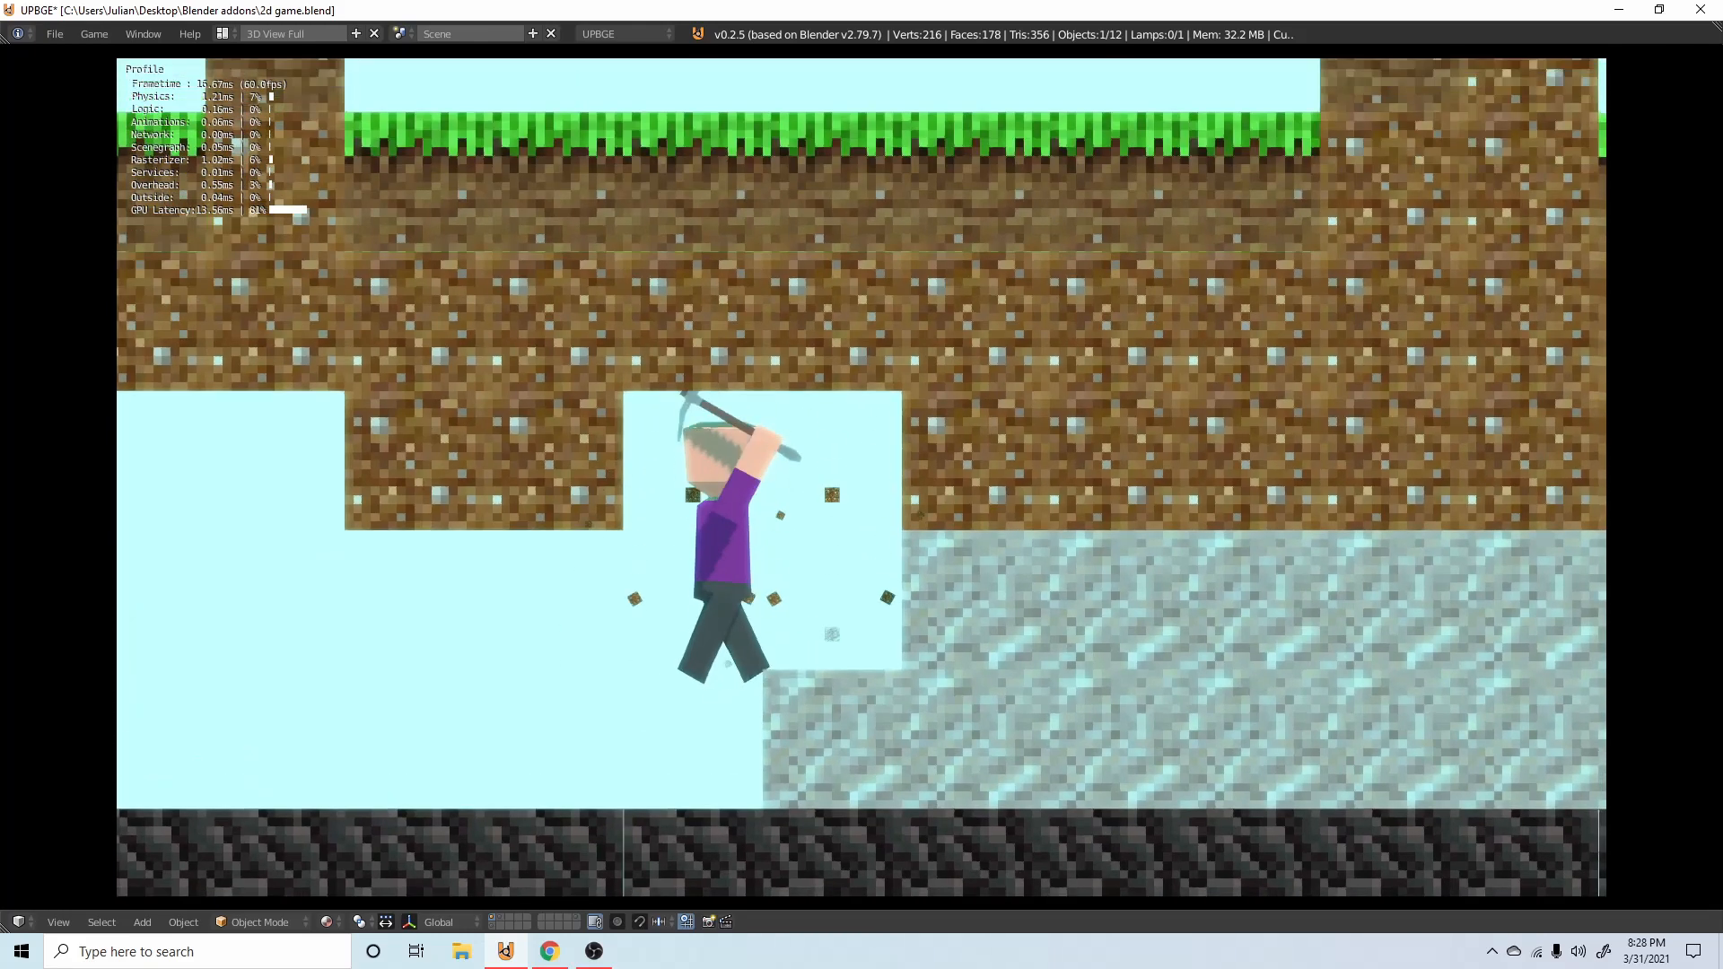
{"action": "key", "text": "d"}
{"action": "key", "text": "space"}
{"action": "key", "text": "d"}
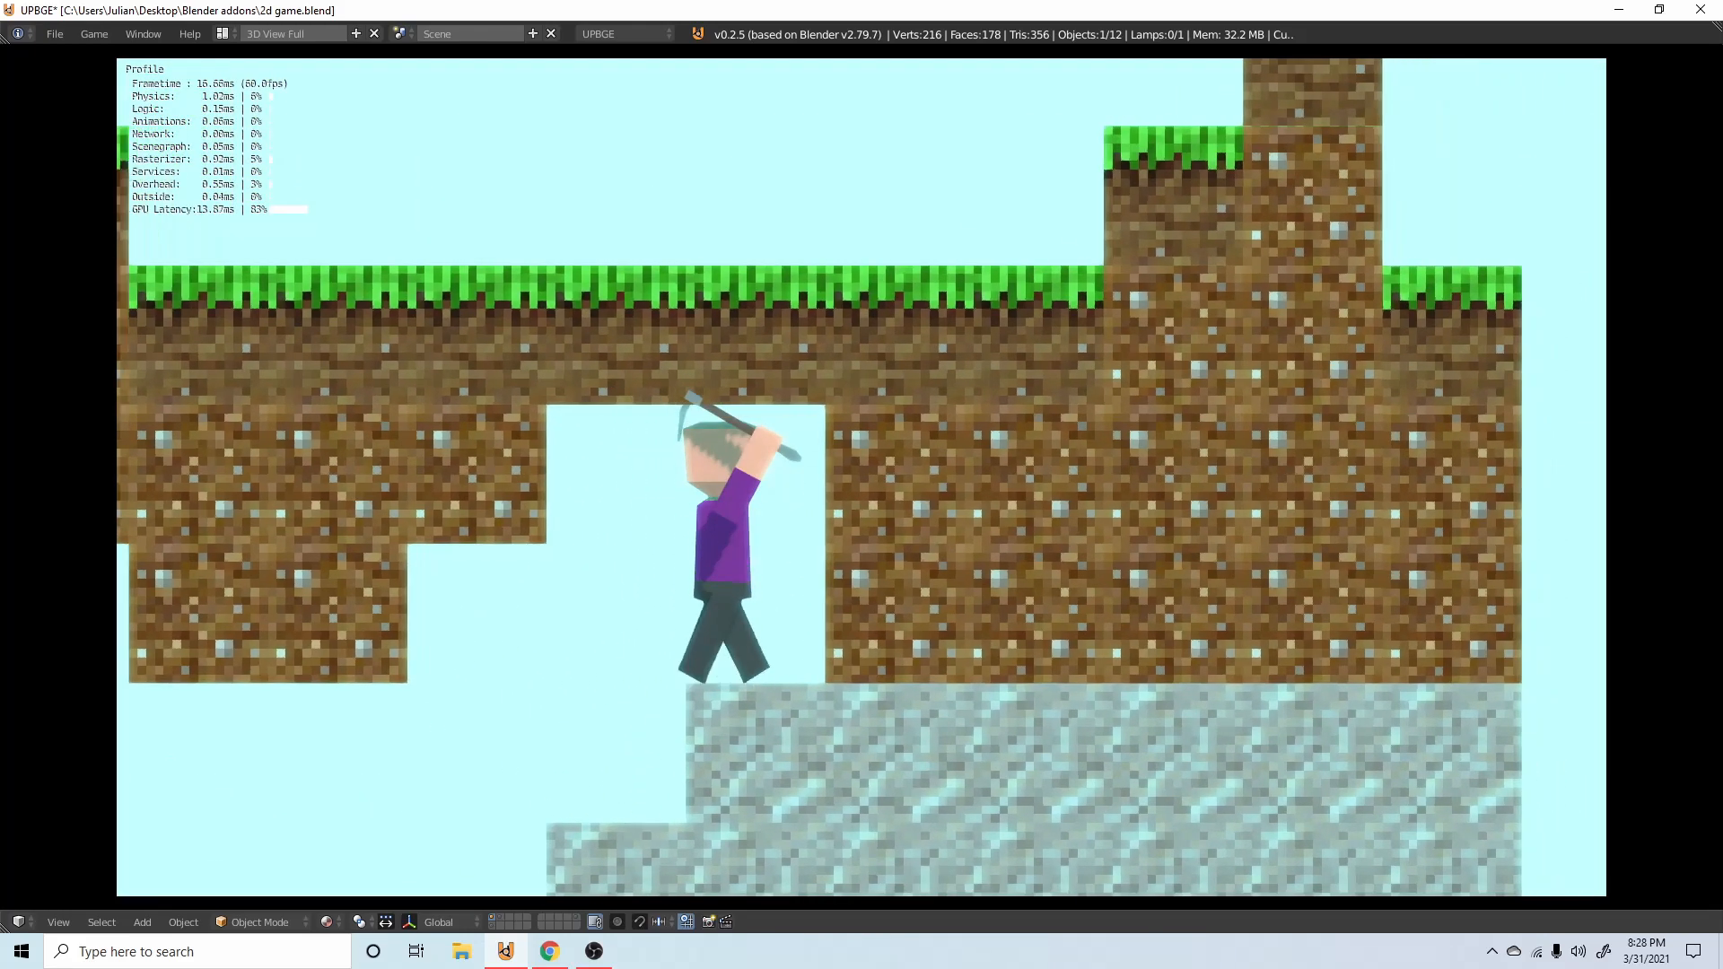
{"action": "key", "text": "space"}
{"action": "key", "text": "d"}
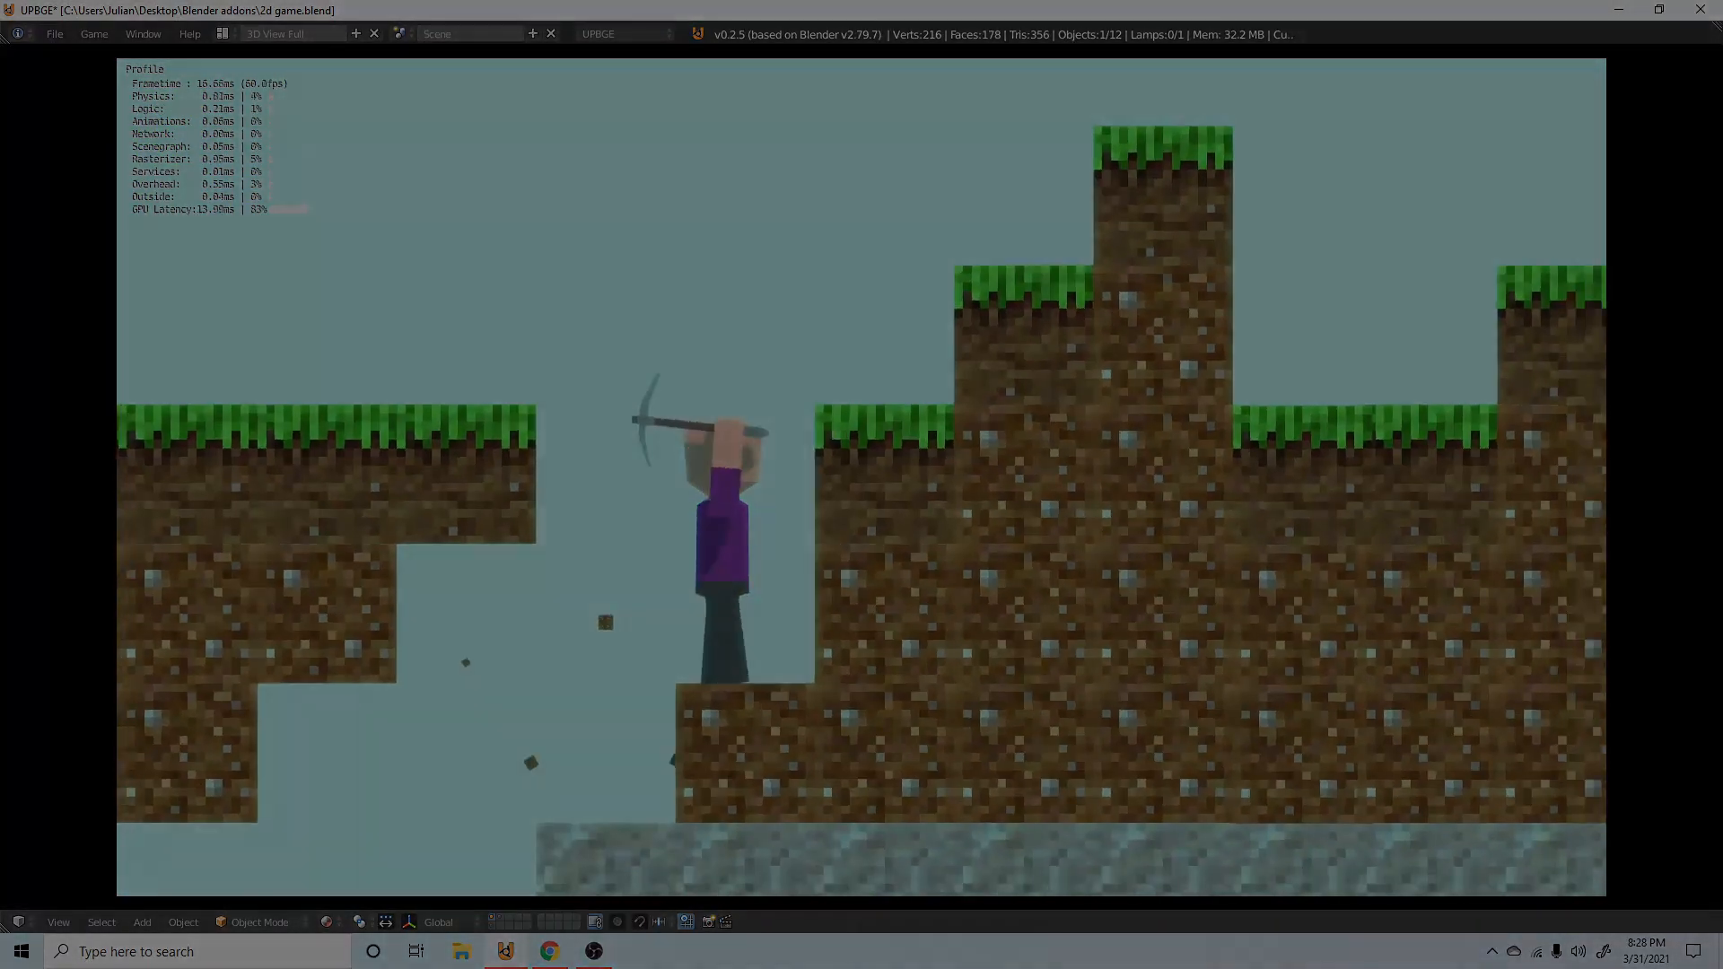